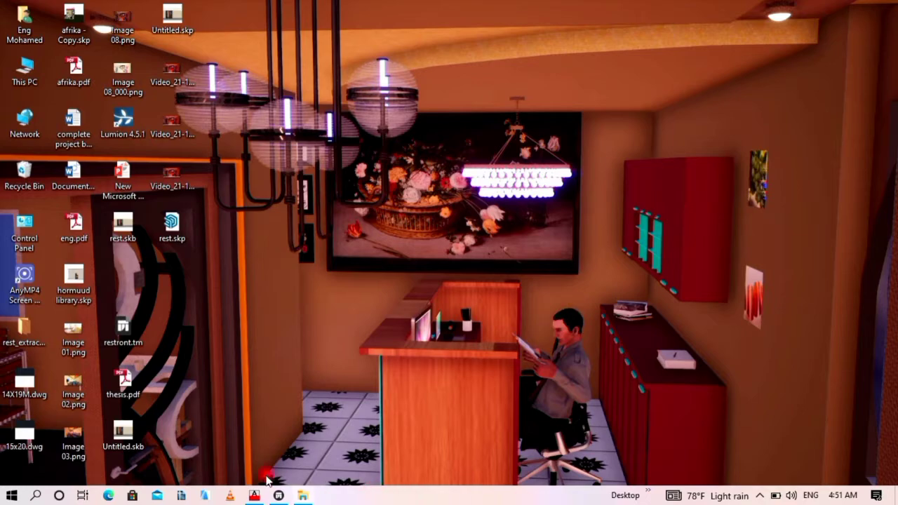
# - Switch to Twinmotion and examine the kitchen interior, looking over the counter, floor, cabinets and sink area
pyautogui.click(279, 495)
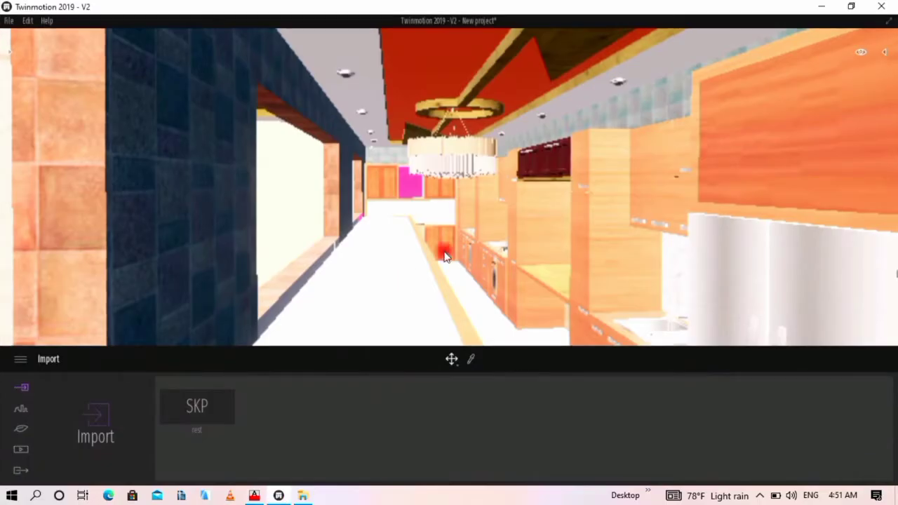
pyautogui.moveTo(504, 192); pyautogui.dragTo(505, 169)
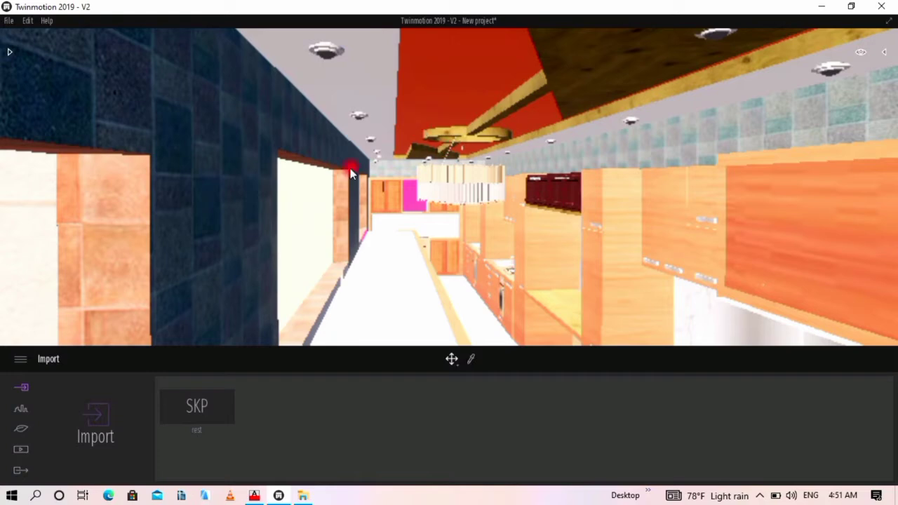
pyautogui.moveTo(554, 207)
pyautogui.mouseDown()
pyautogui.moveTo(581, 240)
pyautogui.moveTo(566, 185)
pyautogui.moveTo(576, 214)
pyautogui.moveTo(555, 228)
pyautogui.moveTo(555, 192)
pyautogui.moveTo(545, 189)
pyautogui.moveTo(551, 195)
pyautogui.moveTo(525, 119)
pyautogui.moveTo(465, 96)
pyautogui.moveTo(459, 138)
pyautogui.moveTo(435, 122)
pyautogui.moveTo(439, 115)
pyautogui.moveTo(469, 133)
pyautogui.moveTo(455, 122)
pyautogui.mouseUp()
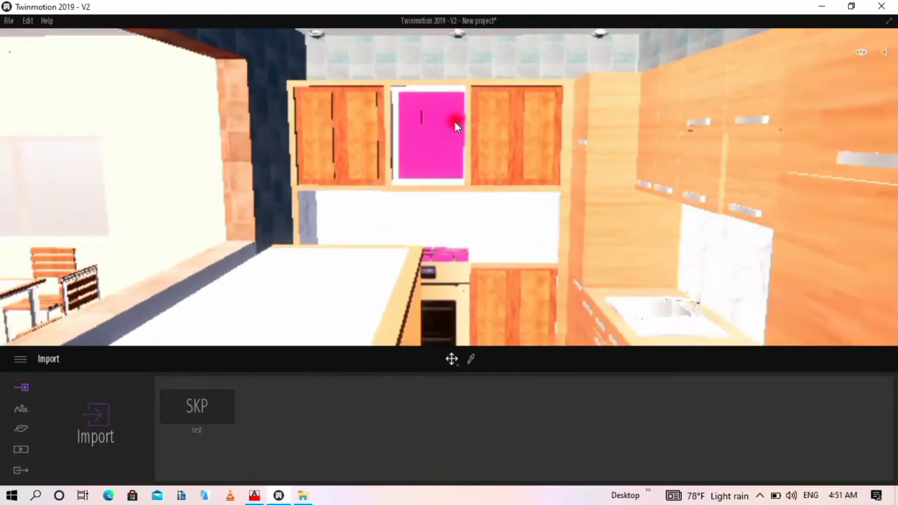
pyautogui.scroll(-2, 455, 121)
pyautogui.scroll(-3, 463, 106)
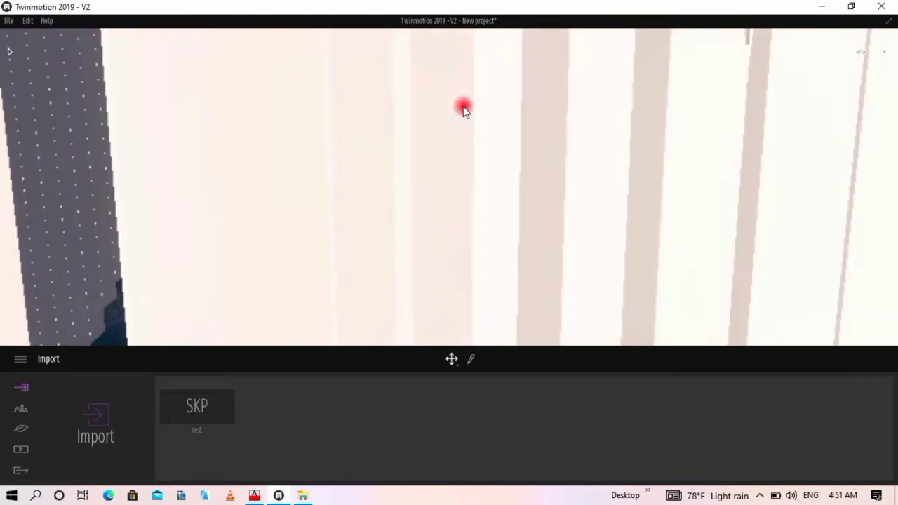
pyautogui.scroll(-2, 463, 107)
pyautogui.scroll(-1, 522, 149)
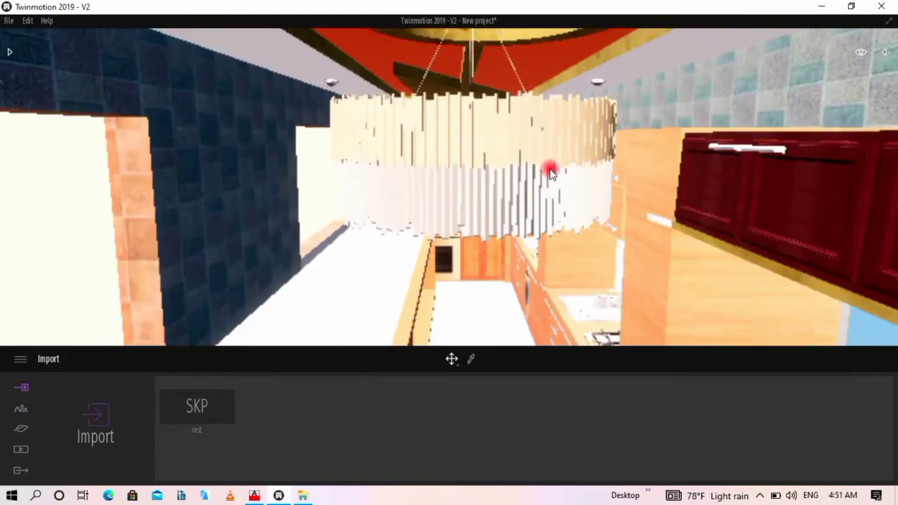
pyautogui.scroll(-4, 550, 172)
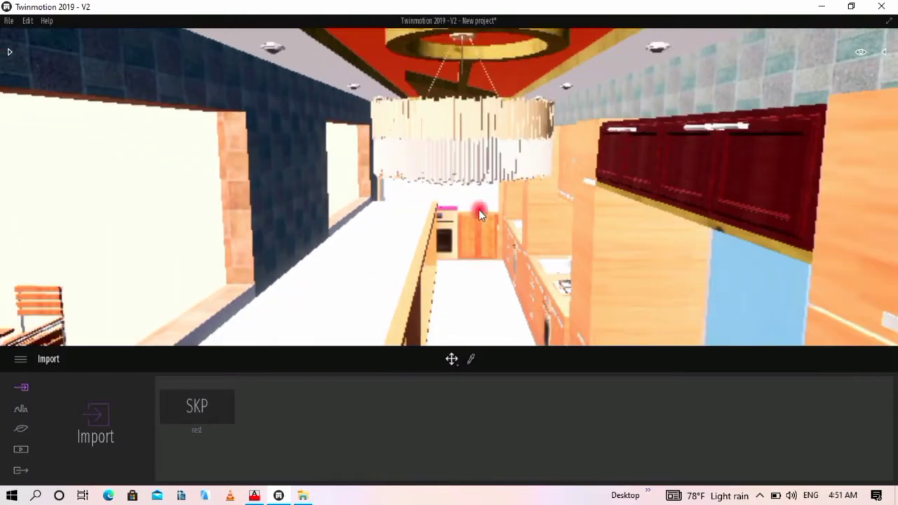
pyautogui.moveTo(490, 199); pyautogui.dragTo(487, 195, button='middle')
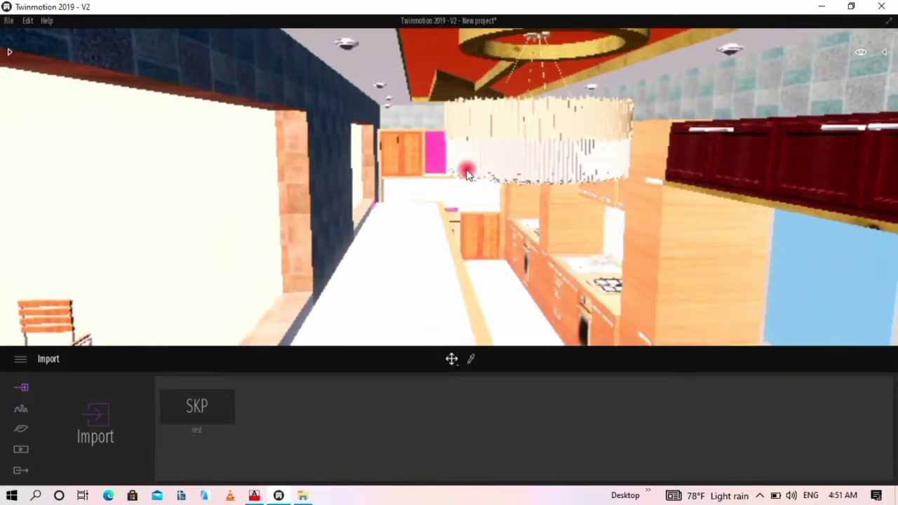
pyautogui.scroll(-1, 467, 172)
pyautogui.scroll(3, 553, 211)
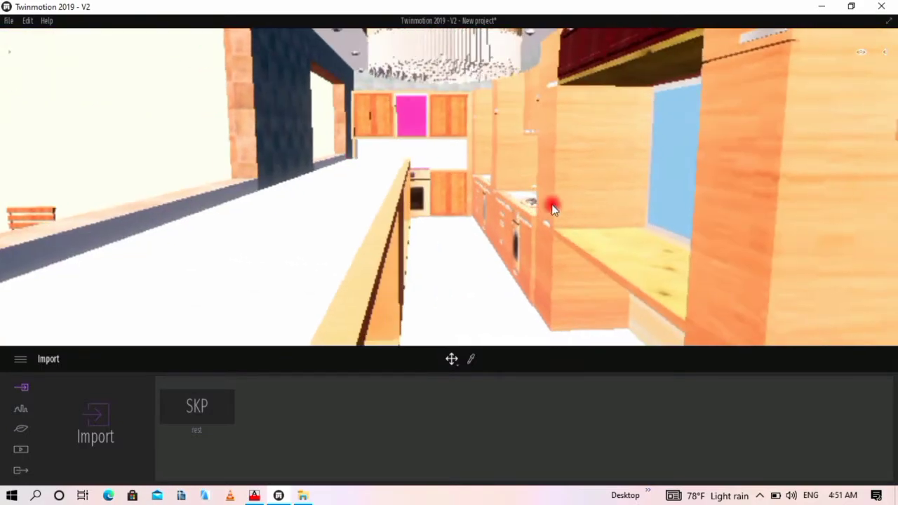
pyautogui.keyDown('shift'); pyautogui.moveTo(572, 188); pyautogui.dragTo(573, 186, button='middle'); pyautogui.keyUp('shift')
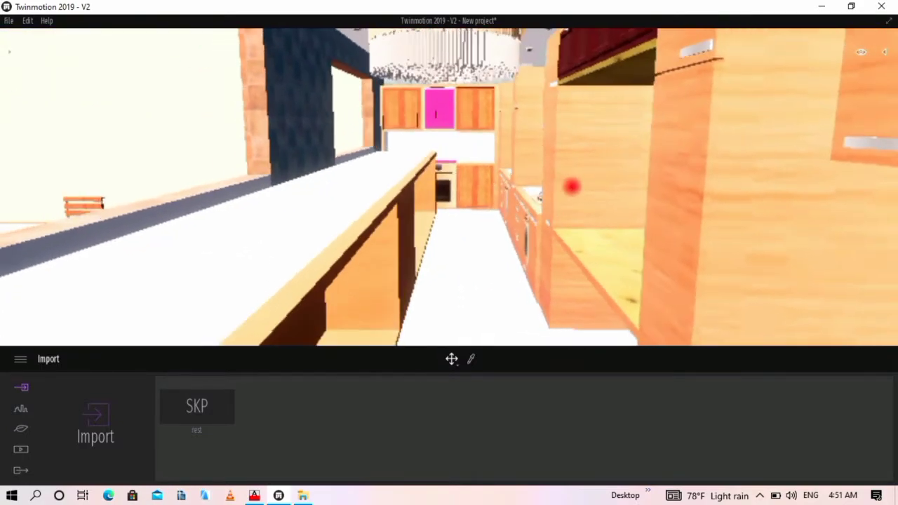
pyautogui.scroll(-3, 573, 183)
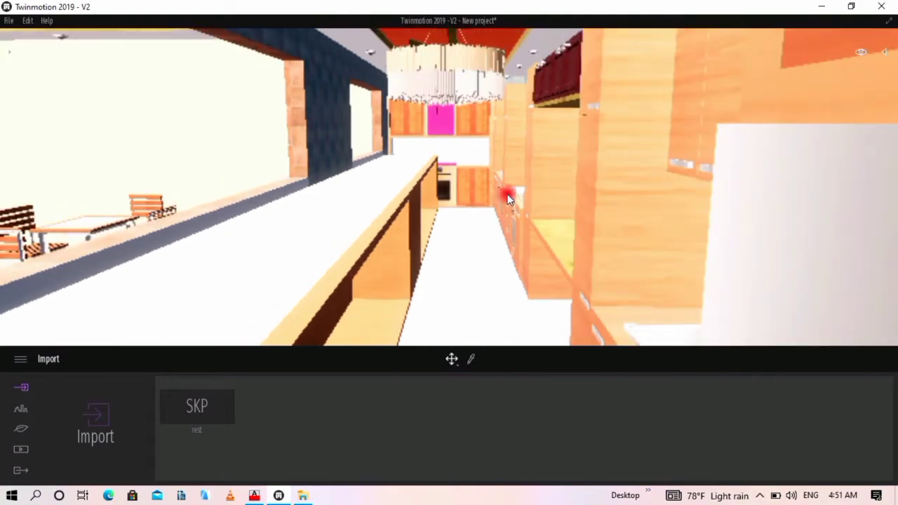
pyautogui.scroll(-3, 505, 202)
pyautogui.keyDown('shift'); pyautogui.moveTo(502, 206); pyautogui.dragTo(524, 204, button='middle'); pyautogui.keyUp('shift')
pyautogui.scroll(-2, 553, 209)
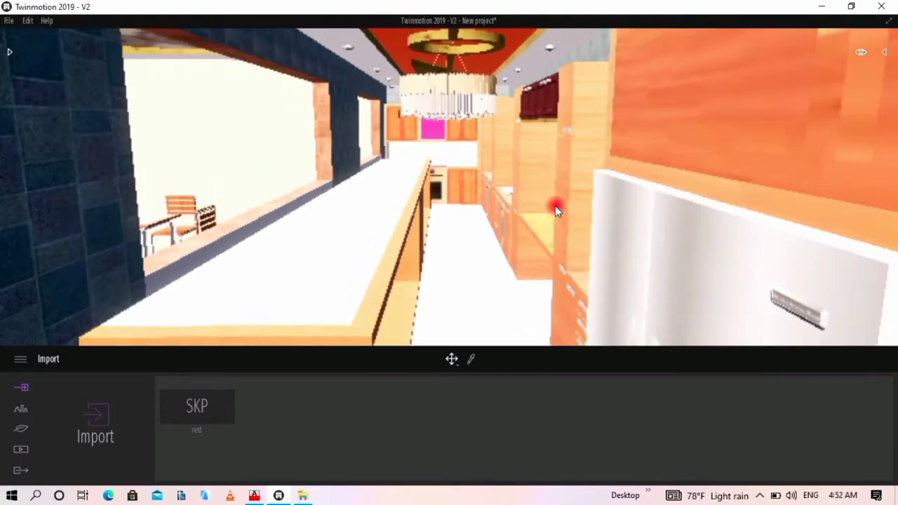
pyautogui.moveTo(492, 165); pyautogui.dragTo(490, 162, button='middle')
pyautogui.scroll(2, 489, 162)
pyautogui.scroll(-2, 515, 183)
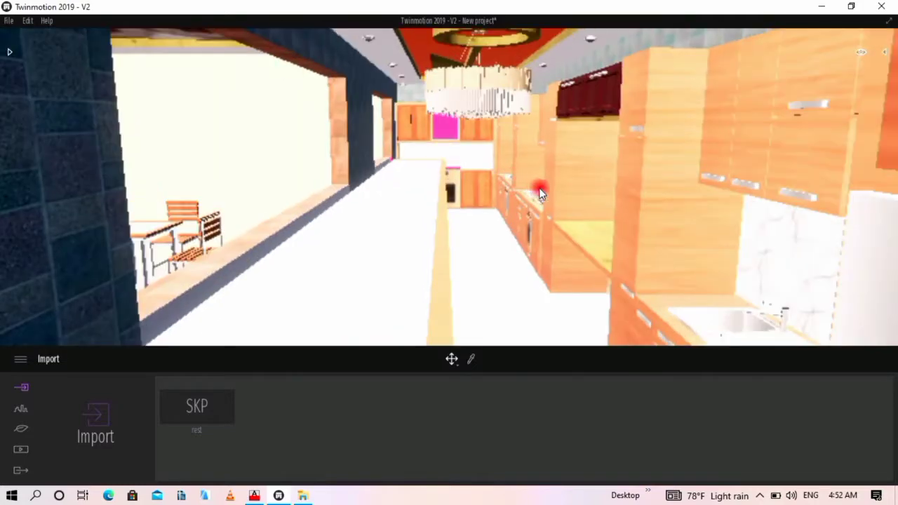
pyautogui.moveTo(541, 191); pyautogui.dragTo(544, 187, button='middle')
pyautogui.moveTo(695, 253); pyautogui.dragTo(680, 265, button='middle')
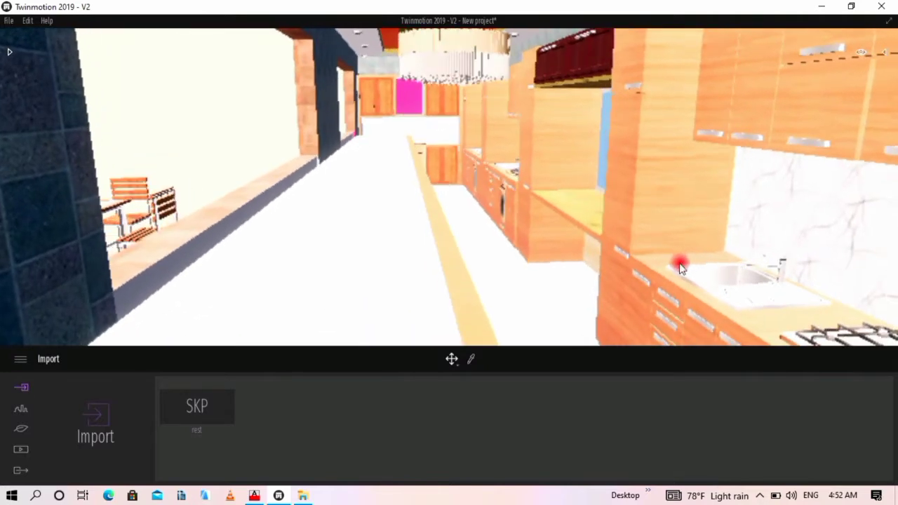
# - Pick the white marble material of the long kitchen counter, set its scale to about 1.57 and its colour to grey 878787
pyautogui.click(471, 360)
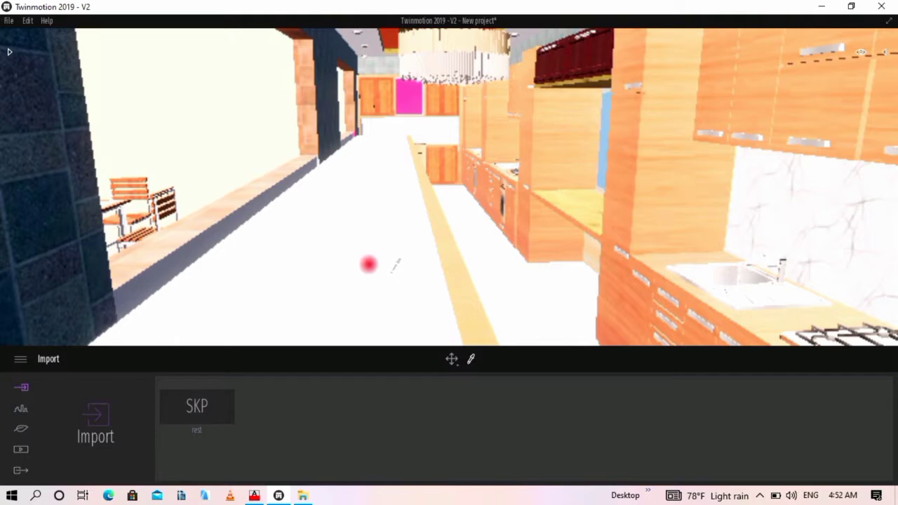
pyautogui.click(361, 174)
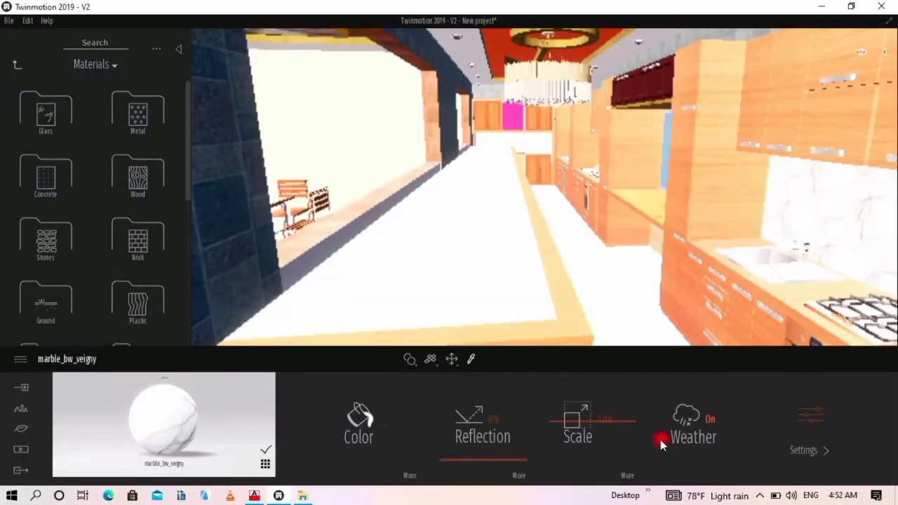
pyautogui.click(576, 421)
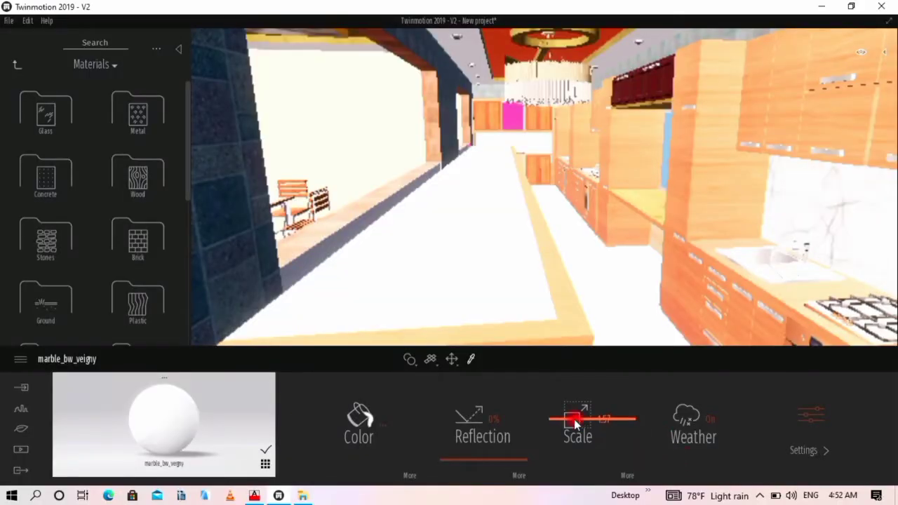
pyautogui.click(362, 419)
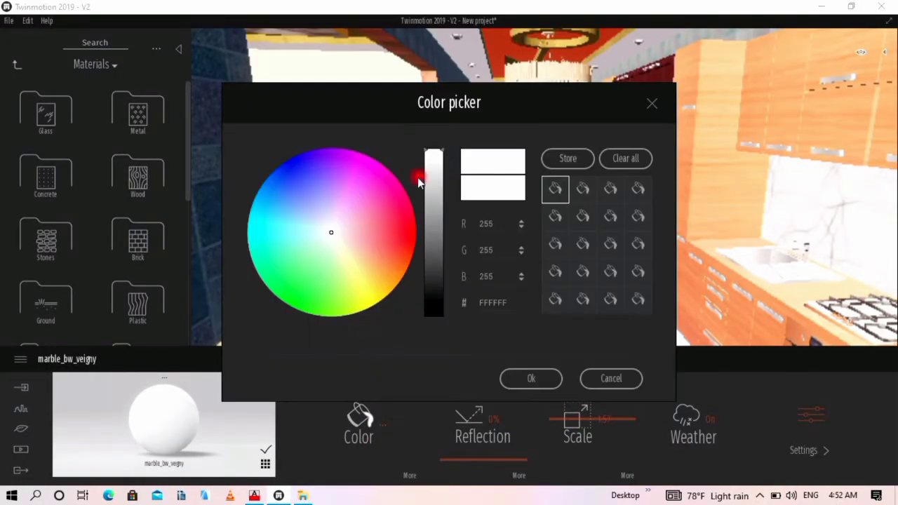
pyautogui.moveTo(439, 162); pyautogui.dragTo(441, 239)
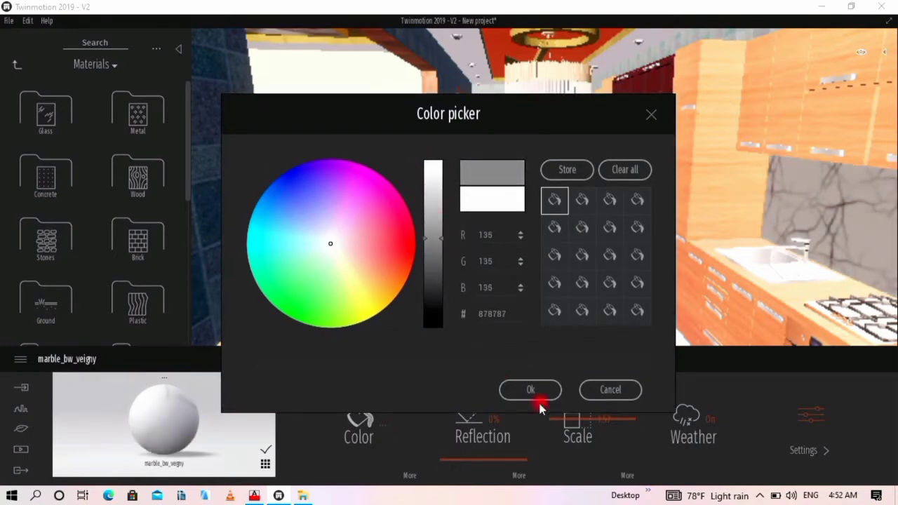
pyautogui.click(534, 390)
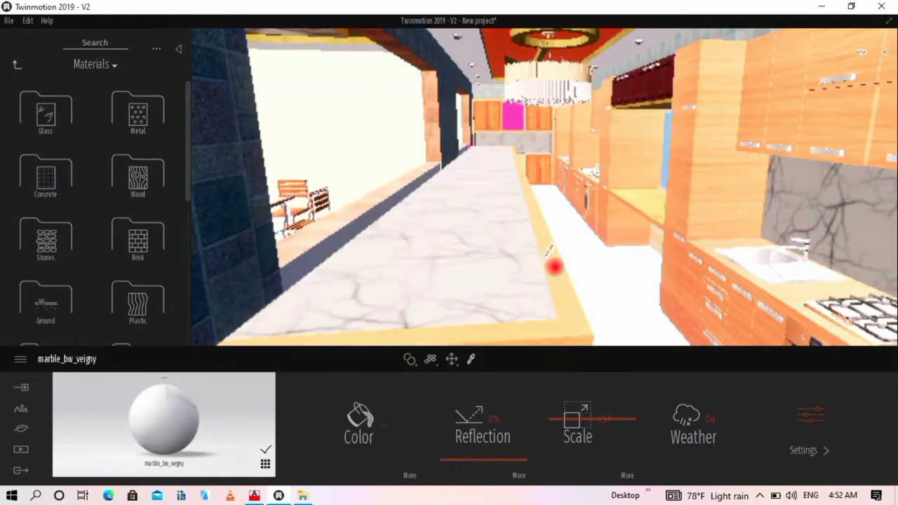
# - Darken the counter's marble material to grey 636363 and fine-tune its texture scale
pyautogui.moveTo(549, 249); pyautogui.dragTo(558, 255)
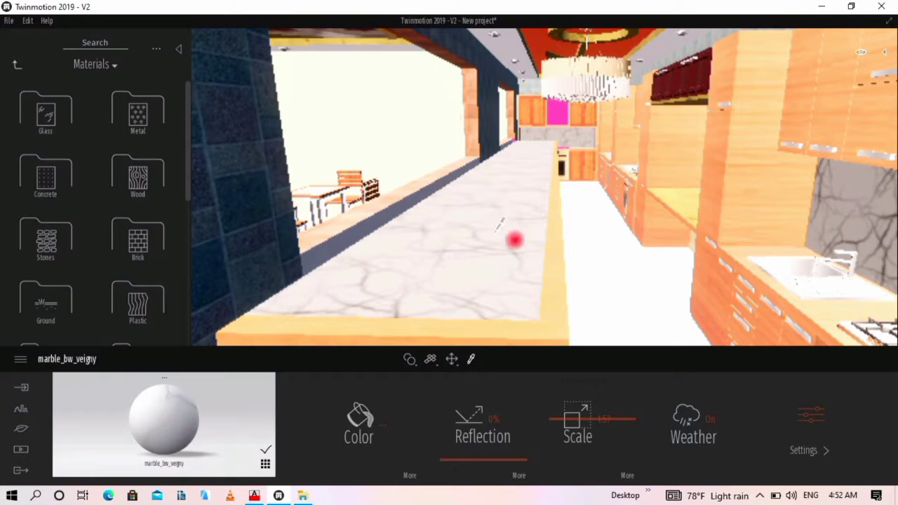
pyautogui.moveTo(663, 232); pyautogui.dragTo(663, 230, button='middle')
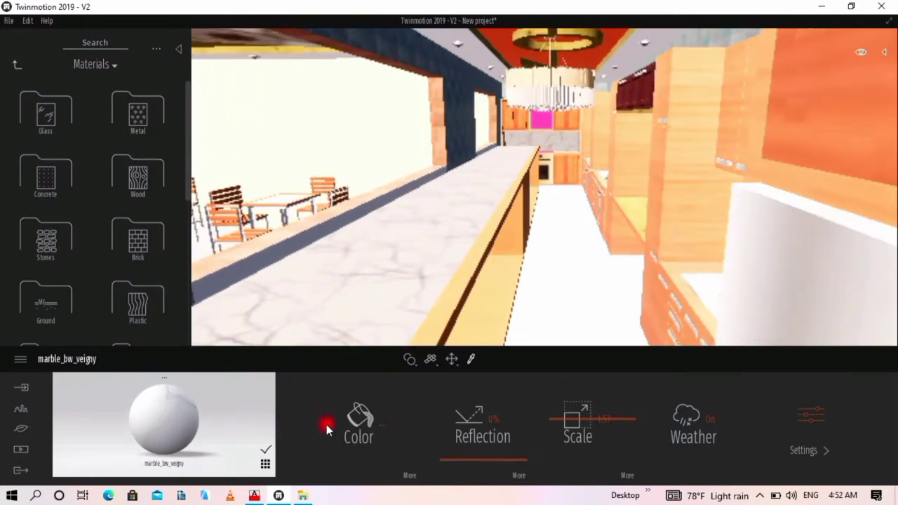
pyautogui.click(361, 416)
pyautogui.moveTo(432, 208); pyautogui.dragTo(439, 252)
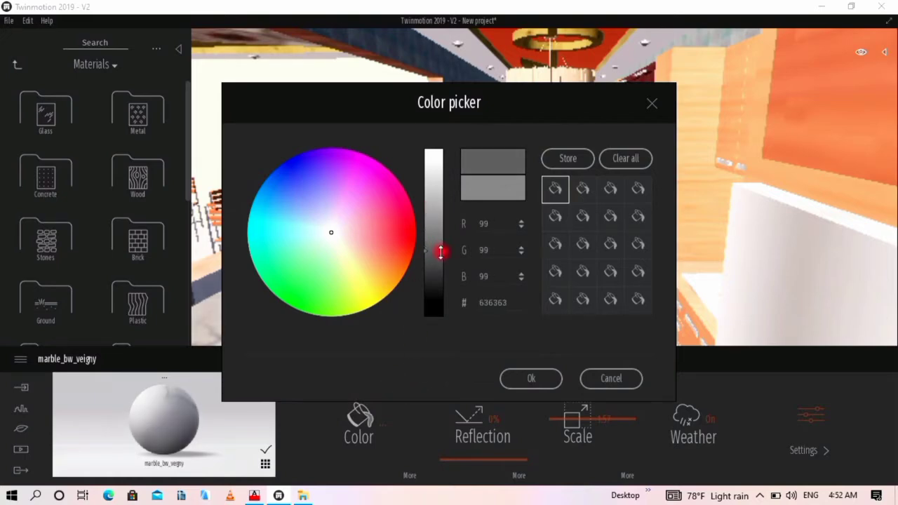
pyautogui.click(530, 379)
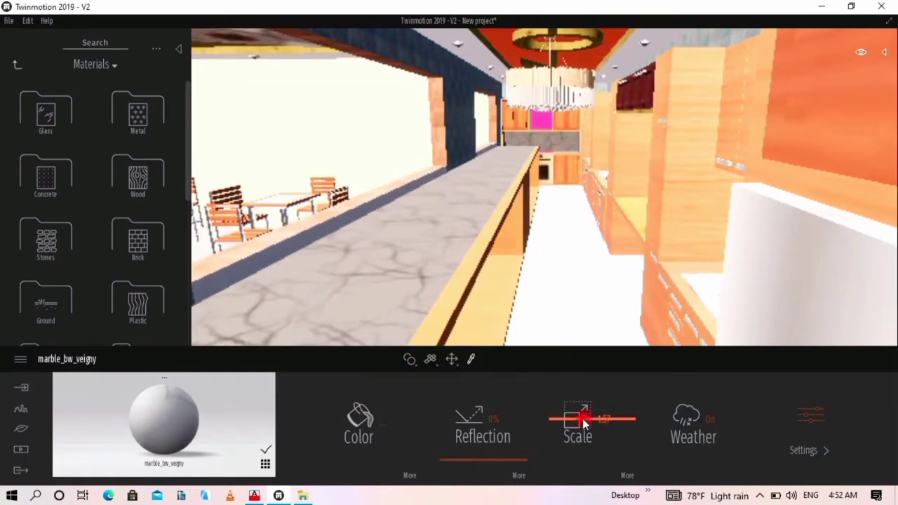
pyautogui.moveTo(583, 422); pyautogui.dragTo(583, 421)
# - Pick the kitchen floor's Marble Carrara Floor Tile material, set its colour to grey 838383 and its scale to 3.27
pyautogui.click(586, 288)
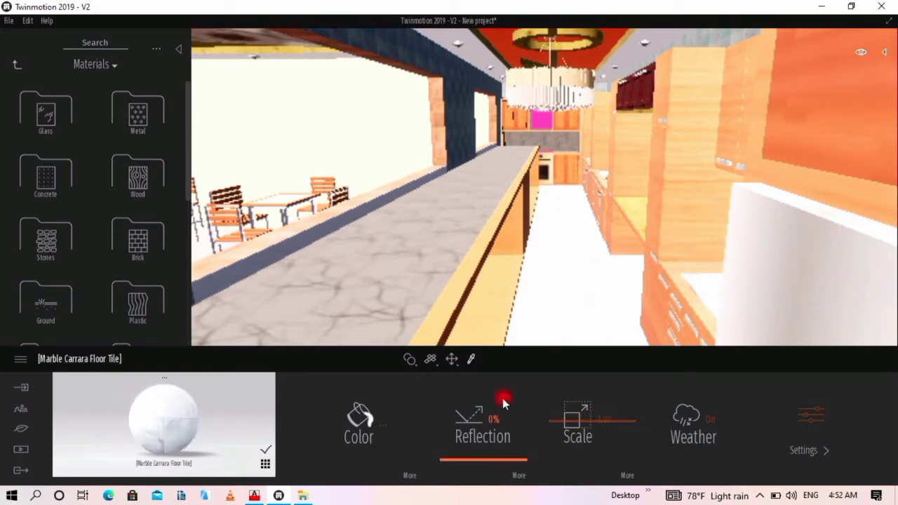
pyautogui.click(361, 419)
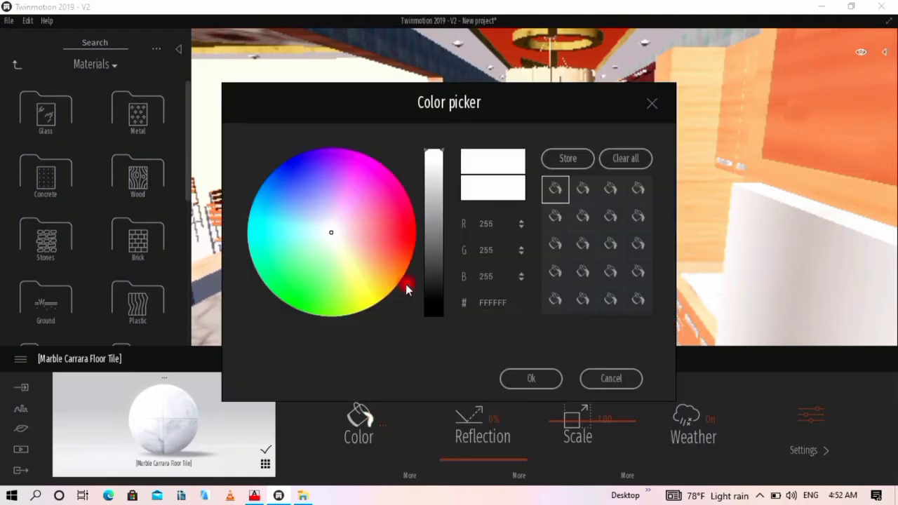
pyautogui.click(430, 215)
pyautogui.moveTo(430, 217); pyautogui.dragTo(430, 230)
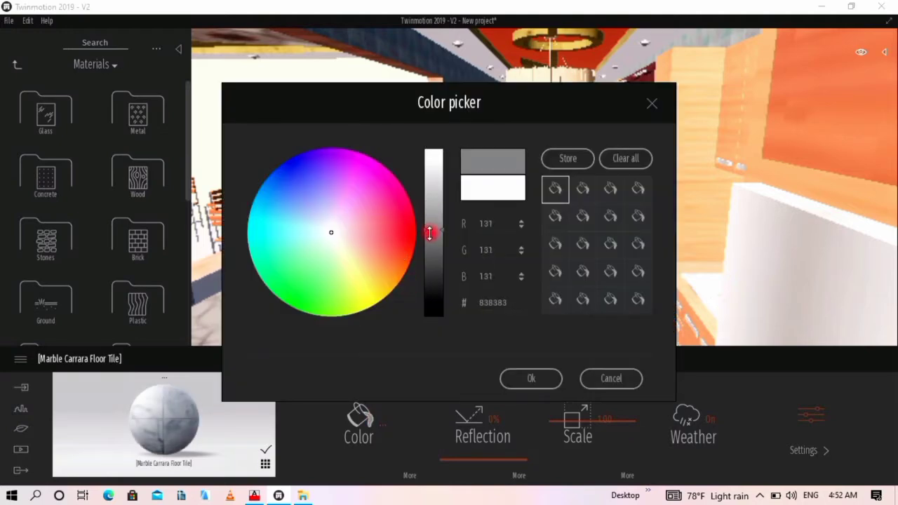
pyautogui.click(546, 378)
pyautogui.moveTo(572, 410); pyautogui.dragTo(571, 413)
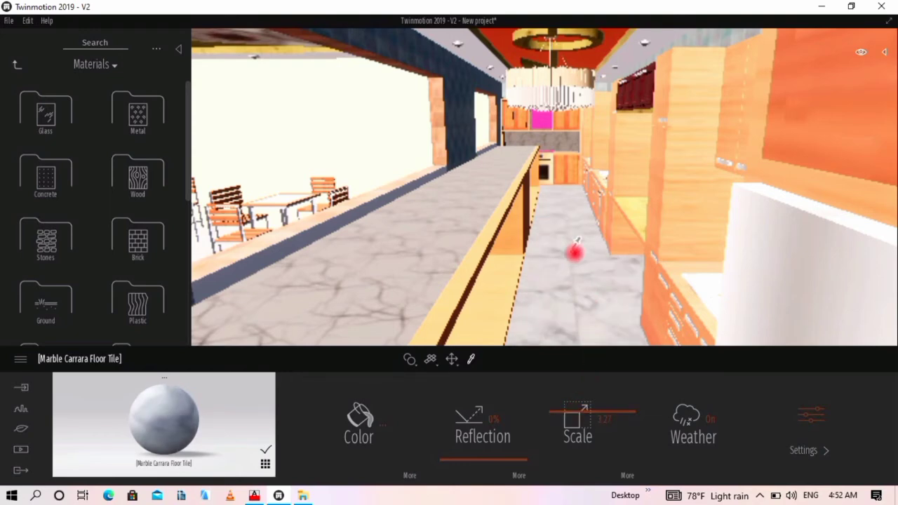
# - Pick the wood material of the kitchen cabinets, set its scale to 0.79 and its colour to light grey B7B7B7
pyautogui.keyDown('shift'); pyautogui.moveTo(575, 251); pyautogui.dragTo(579, 251, button='middle'); pyautogui.keyUp('shift')
pyautogui.click(712, 172)
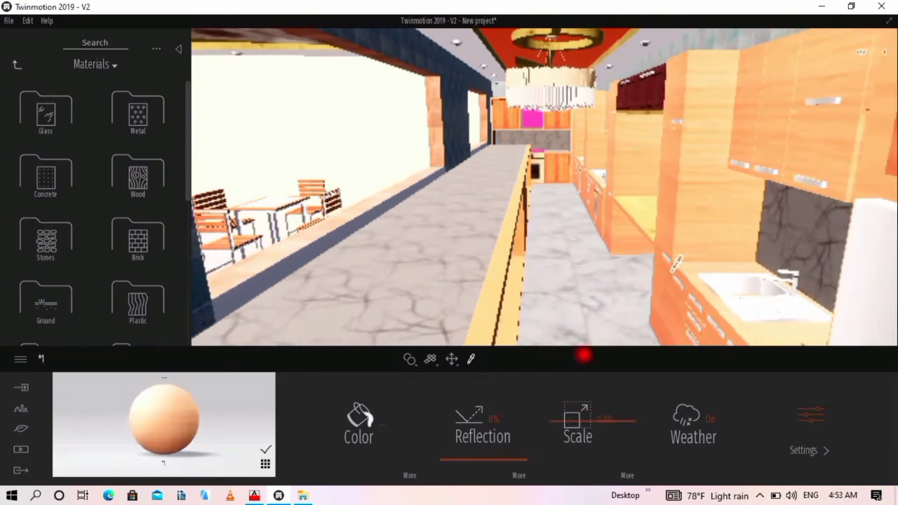
pyautogui.moveTo(555, 418); pyautogui.dragTo(557, 425)
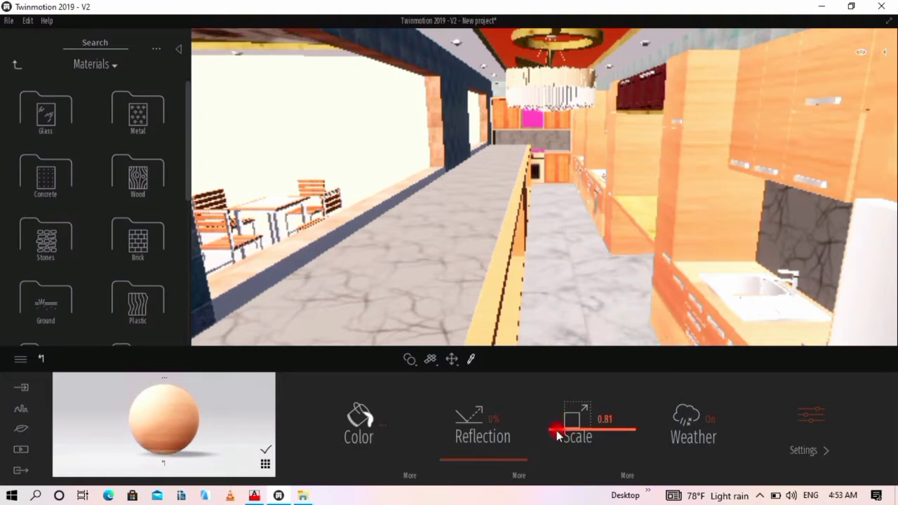
pyautogui.click(383, 421)
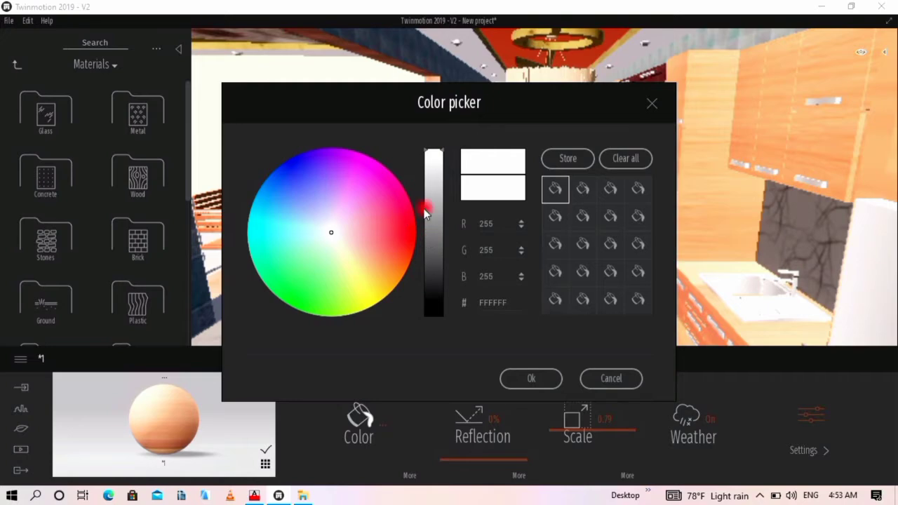
pyautogui.moveTo(425, 214)
pyautogui.mouseDown()
pyautogui.moveTo(429, 179)
pyautogui.moveTo(433, 200)
pyautogui.mouseUp()
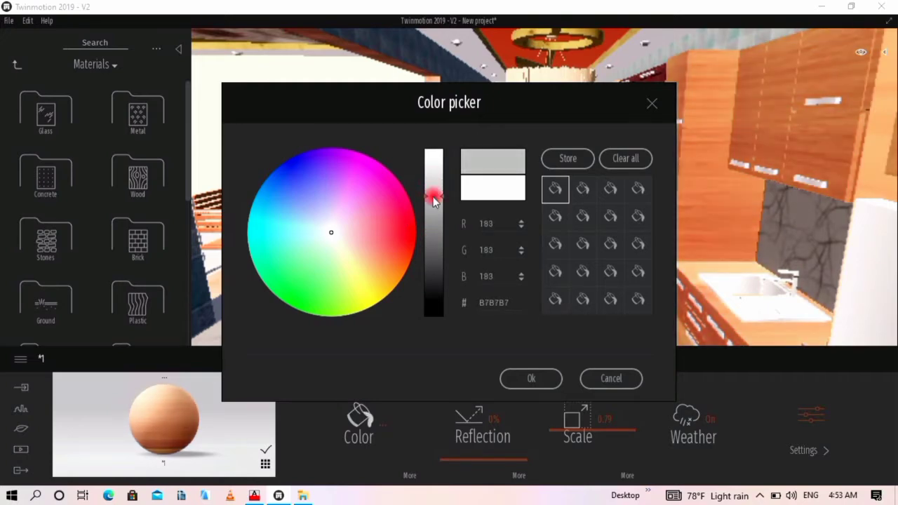
pyautogui.click(551, 382)
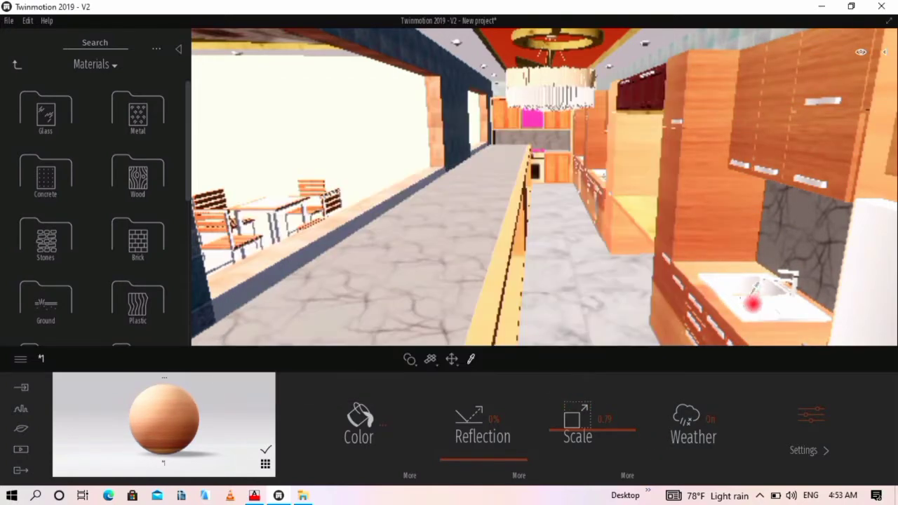
# - Pick the white metal material of the kitchen sink and set its colour to grey 9E9E9E
pyautogui.click(754, 303)
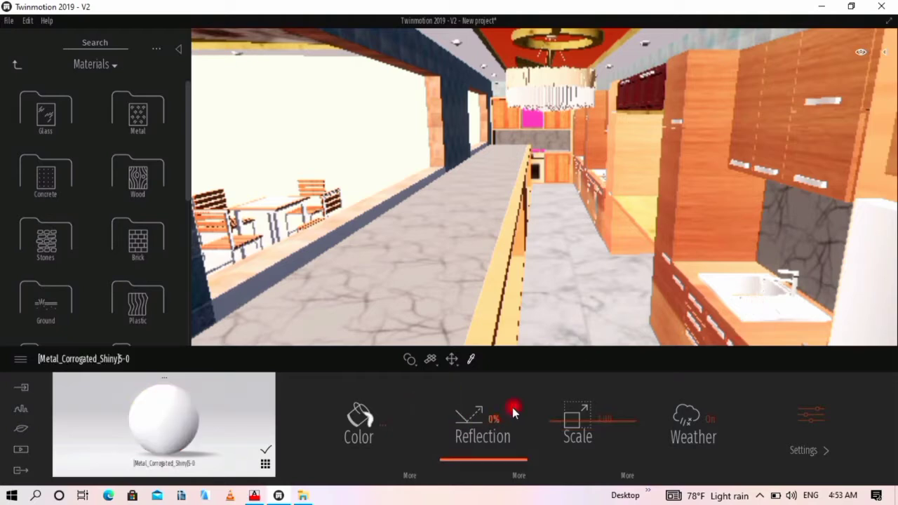
pyautogui.click(365, 418)
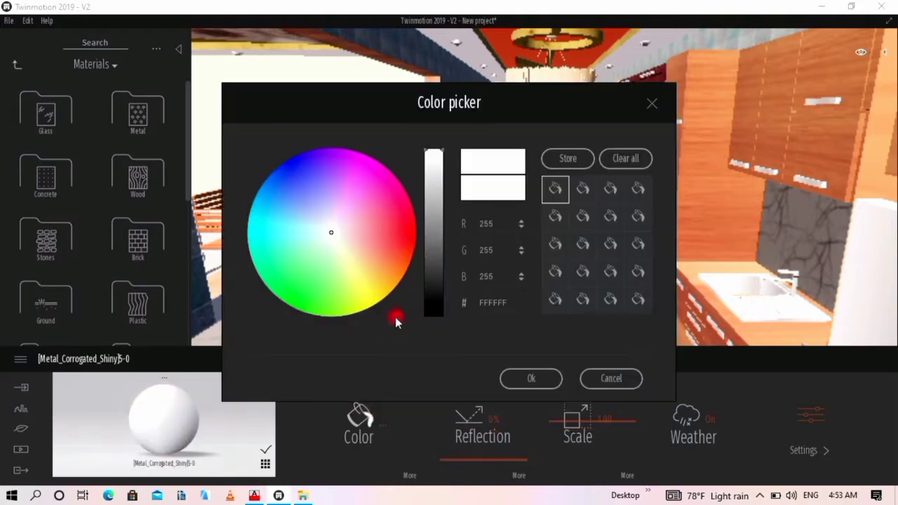
pyautogui.moveTo(430, 149); pyautogui.dragTo(431, 207)
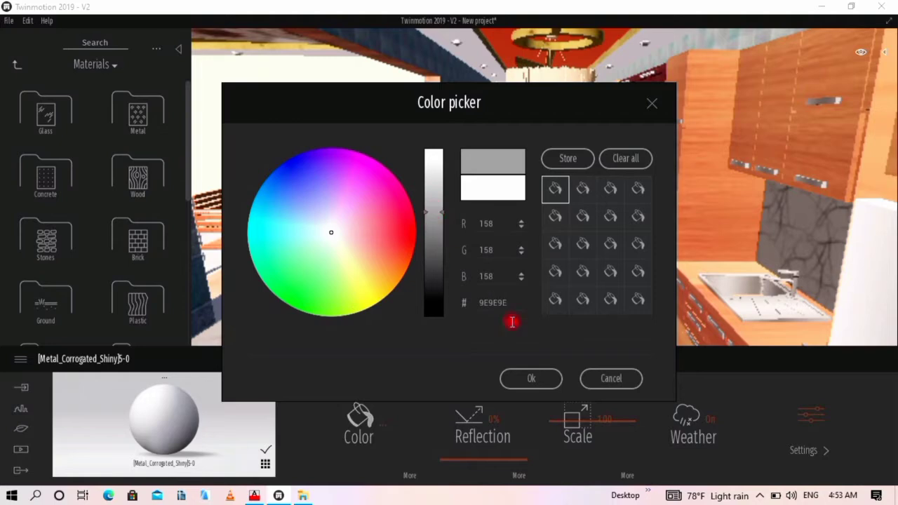
pyautogui.click(531, 378)
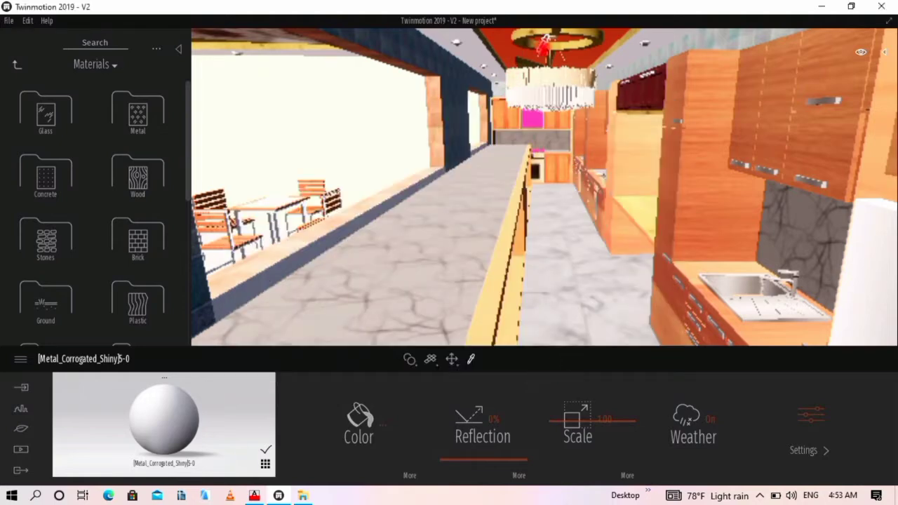
# - Pick the red material of the recessed kitchen ceiling and recolour it to a slightly darkened golden yellow
pyautogui.scroll(-1, 559, 43)
pyautogui.scroll(-1, 559, 44)
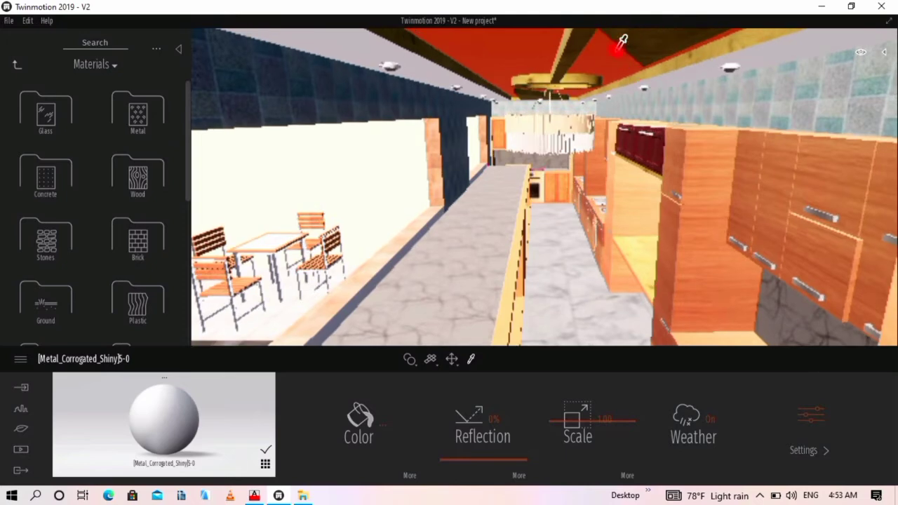
pyautogui.click(518, 46)
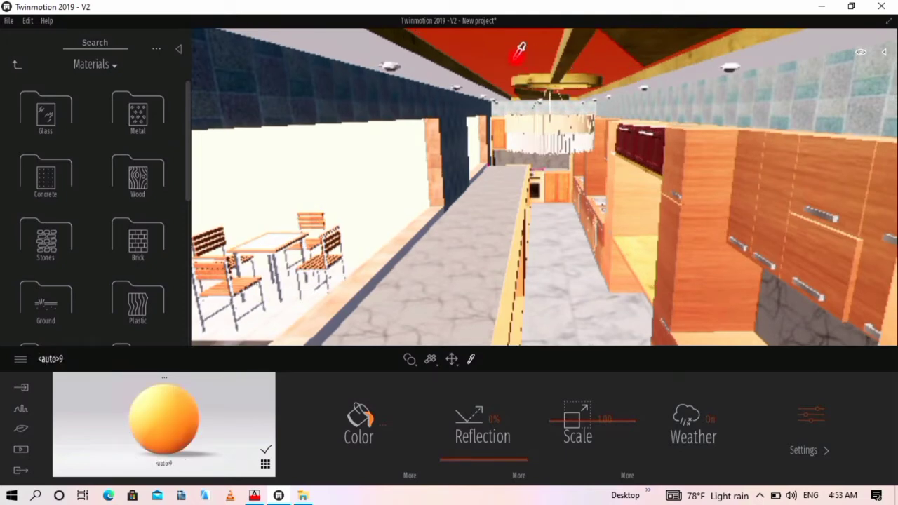
pyautogui.click(360, 418)
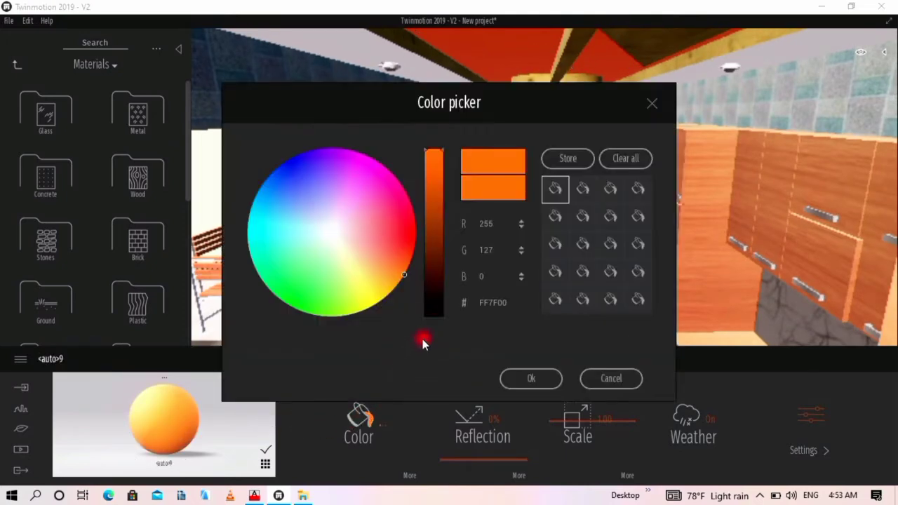
pyautogui.click(387, 289)
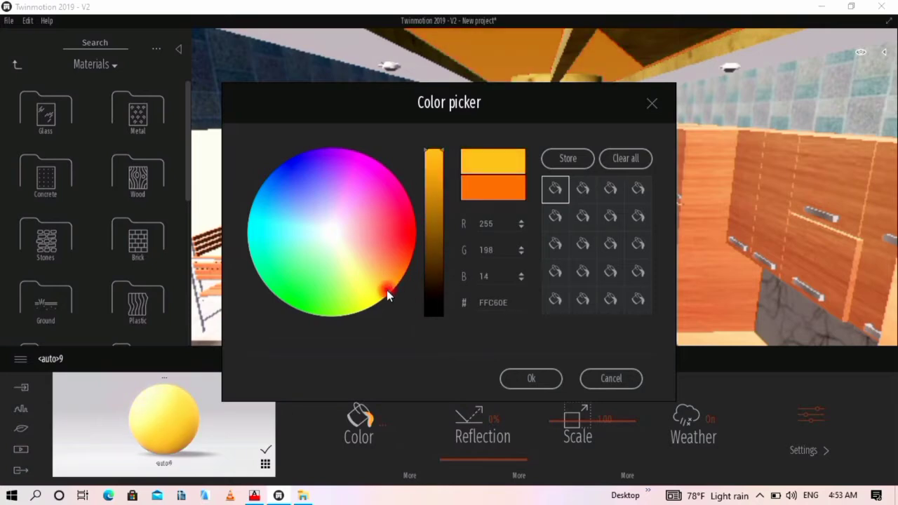
pyautogui.click(374, 280)
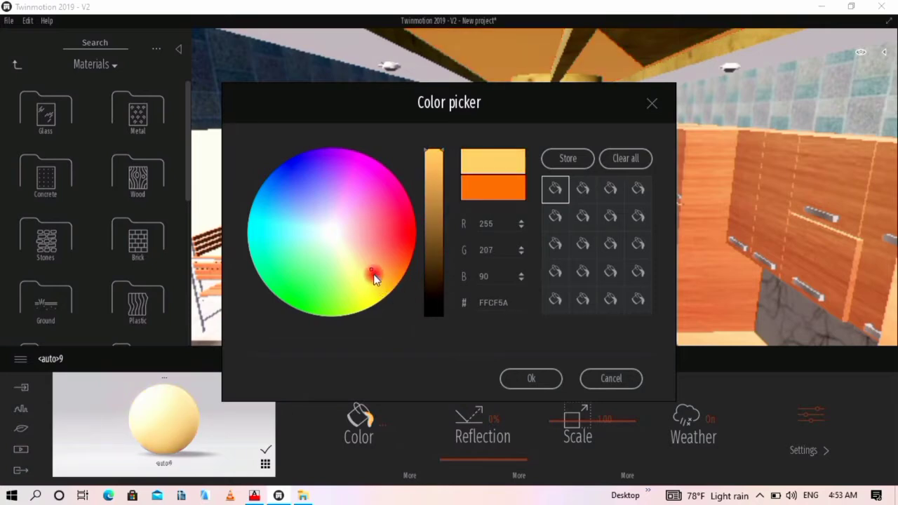
pyautogui.moveTo(437, 150); pyautogui.dragTo(436, 178)
pyautogui.click(526, 377)
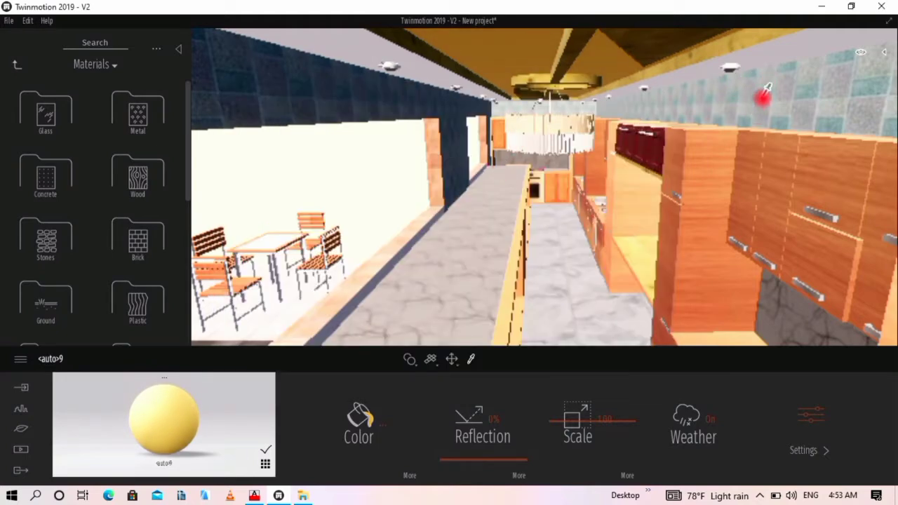
# - Pick the Concrete Pavers Block Multi material of the upper wall tiles and set its colour to light grey D3D3D3
pyautogui.click(774, 89)
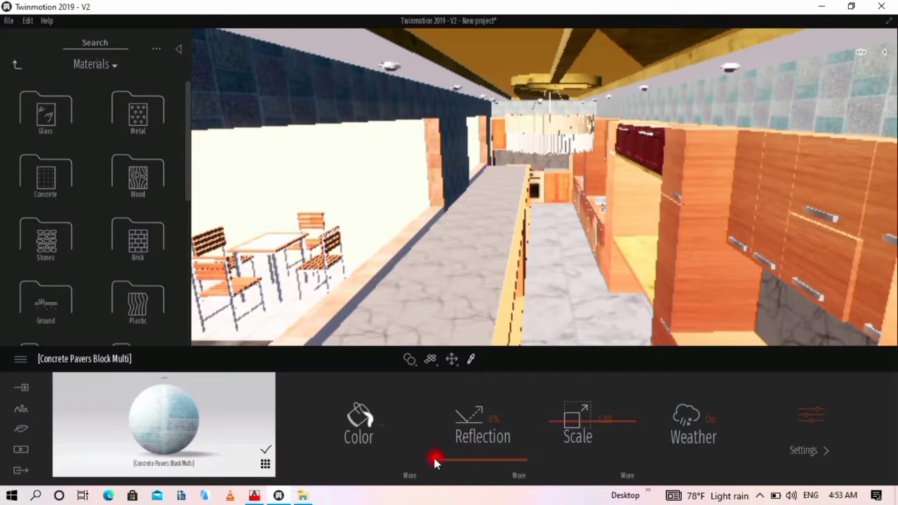
pyautogui.click(359, 419)
pyautogui.moveTo(435, 172)
pyautogui.mouseDown()
pyautogui.moveTo(433, 183)
pyautogui.moveTo(442, 177)
pyautogui.mouseUp()
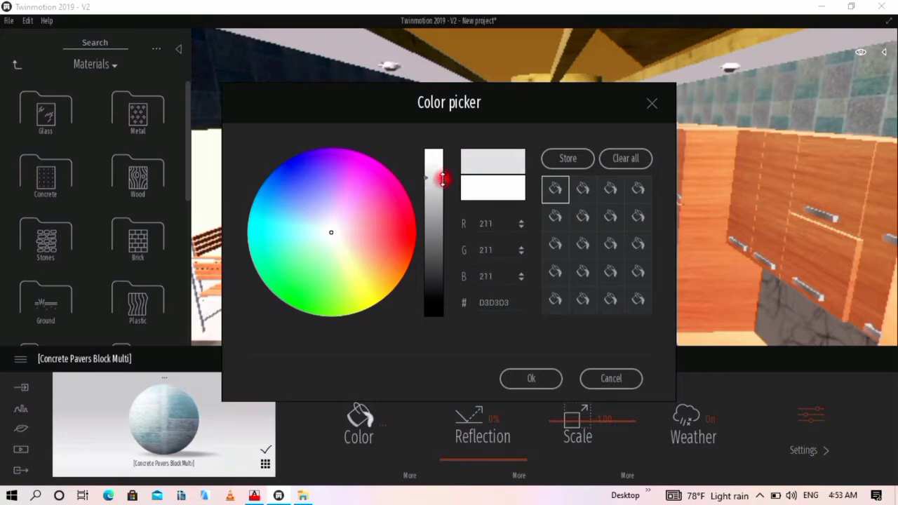
pyautogui.click(535, 376)
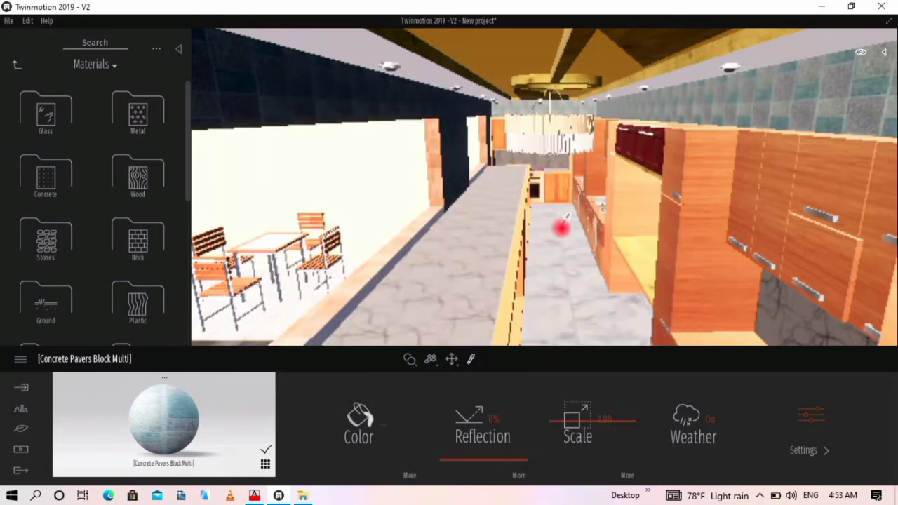
# - Inspect the kitchen ceiling, chandelier and cabinets from nearer and farther viewpoints
pyautogui.scroll(5, 556, 227)
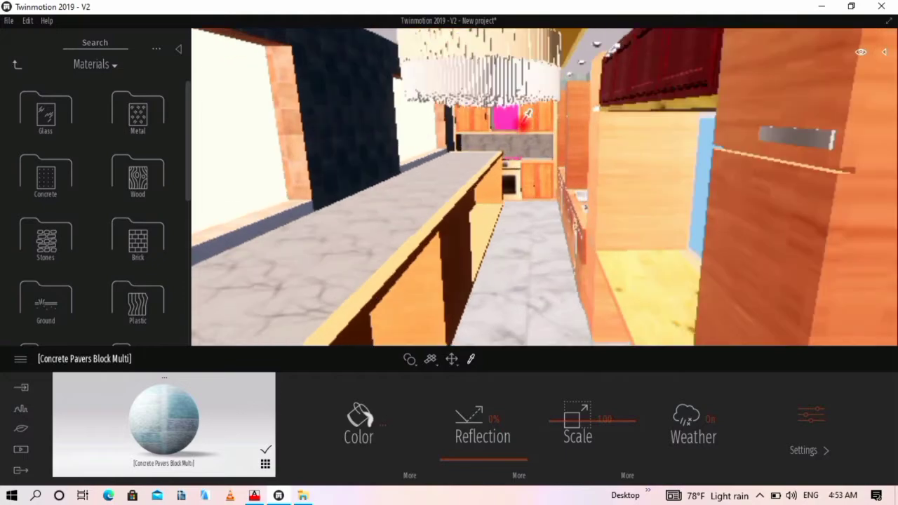
pyautogui.scroll(-3, 523, 122)
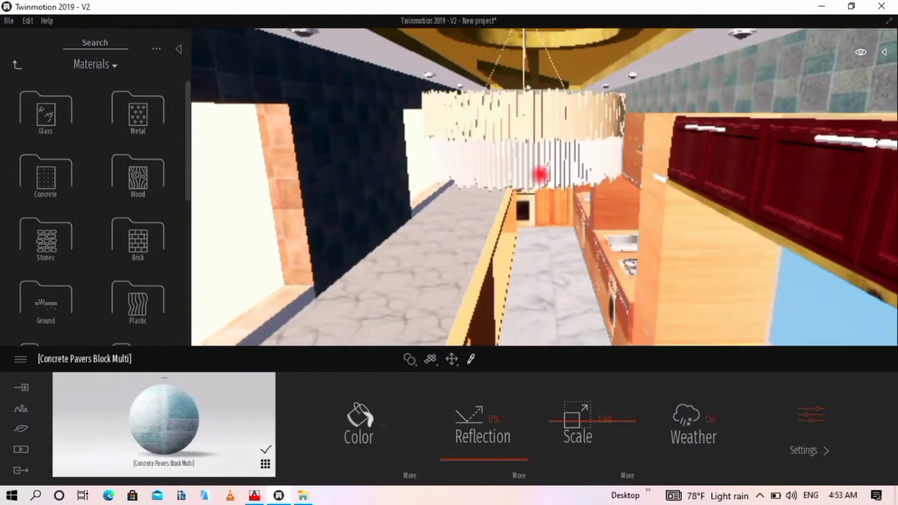
pyautogui.scroll(2, 559, 128)
pyautogui.scroll(-2, 566, 124)
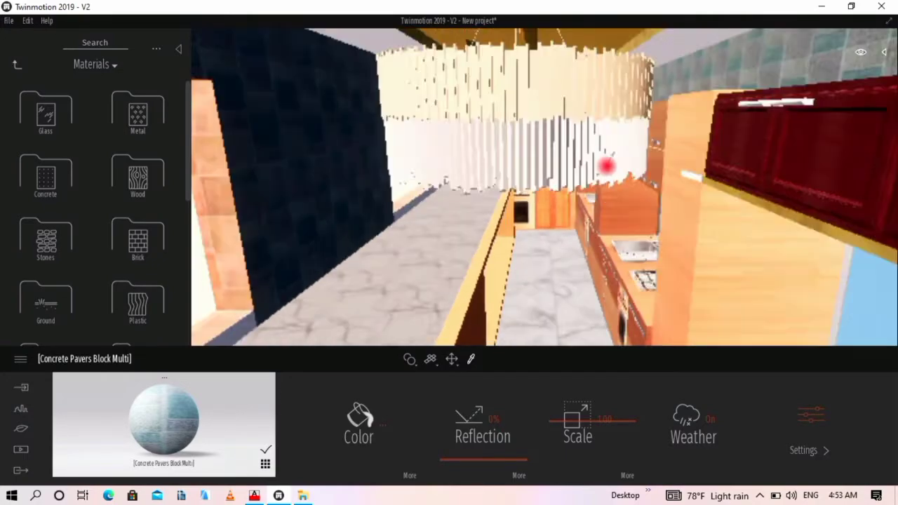
pyautogui.scroll(1, 489, 170)
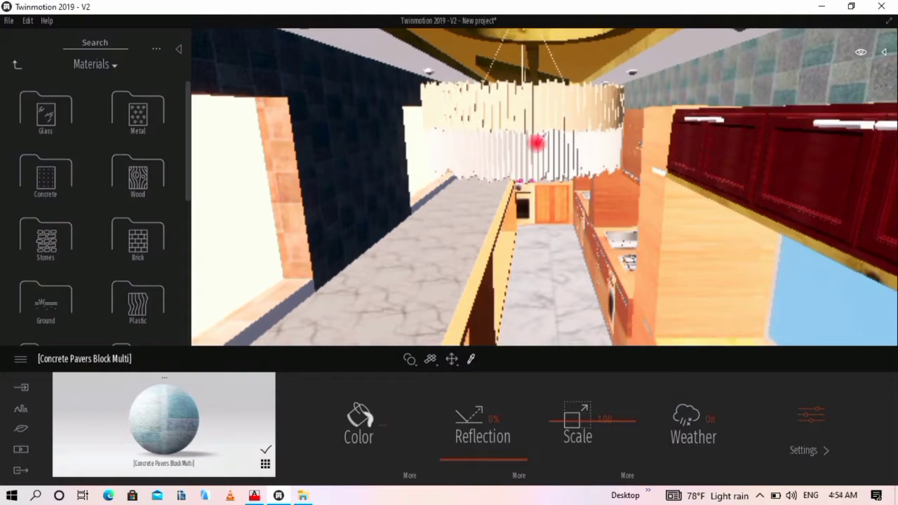
pyautogui.scroll(-2, 552, 62)
pyautogui.scroll(-2, 559, 75)
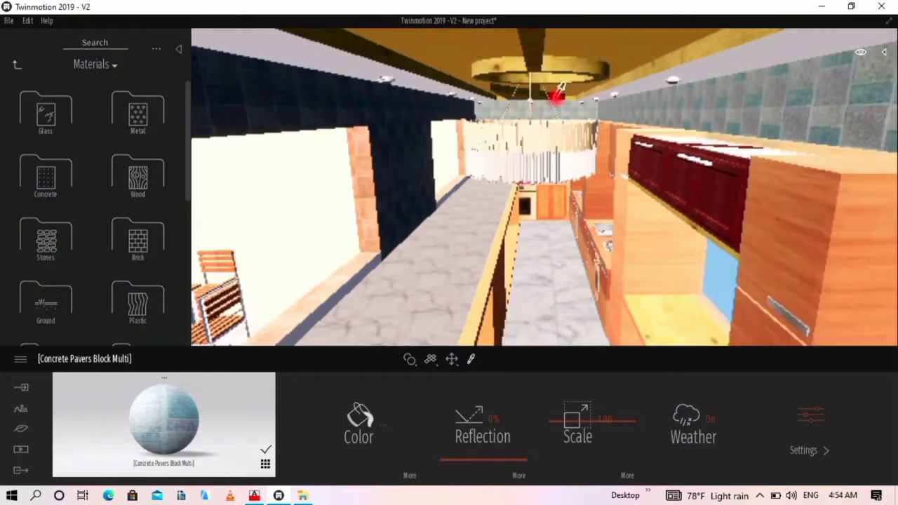
pyautogui.scroll(3, 496, 154)
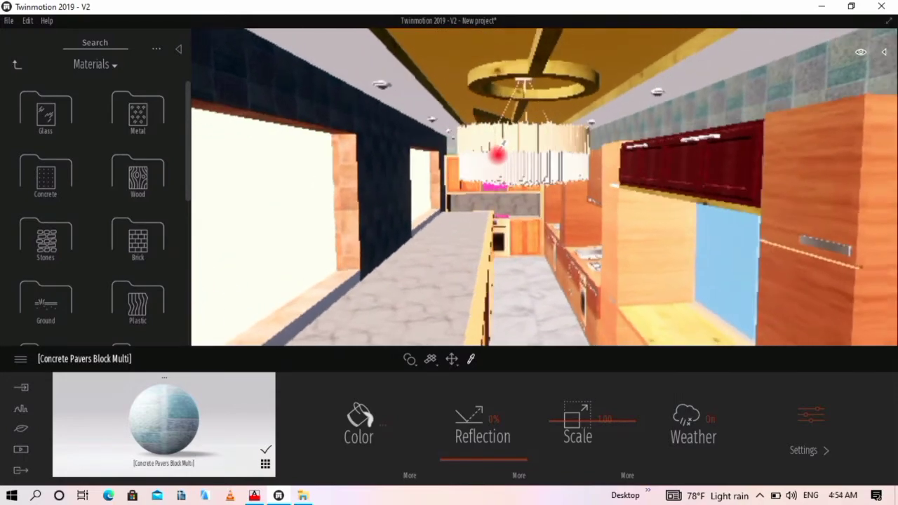
pyautogui.keyDown('shift'); pyautogui.moveTo(496, 154); pyautogui.dragTo(505, 117, button='middle'); pyautogui.keyUp('shift')
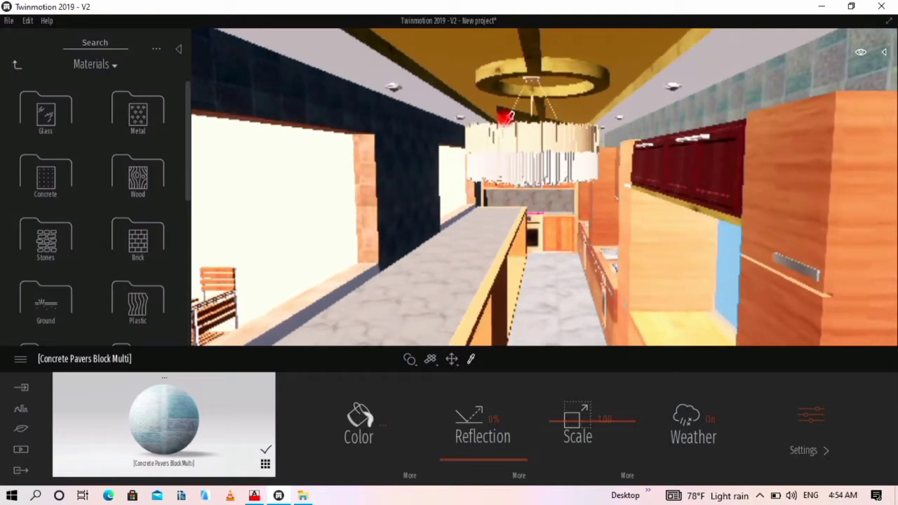
# - Pick the cream Color D02 material of the outside wall and apply it to the ceiling's wooden beams and ring
pyautogui.click(472, 57)
pyautogui.click(405, 323)
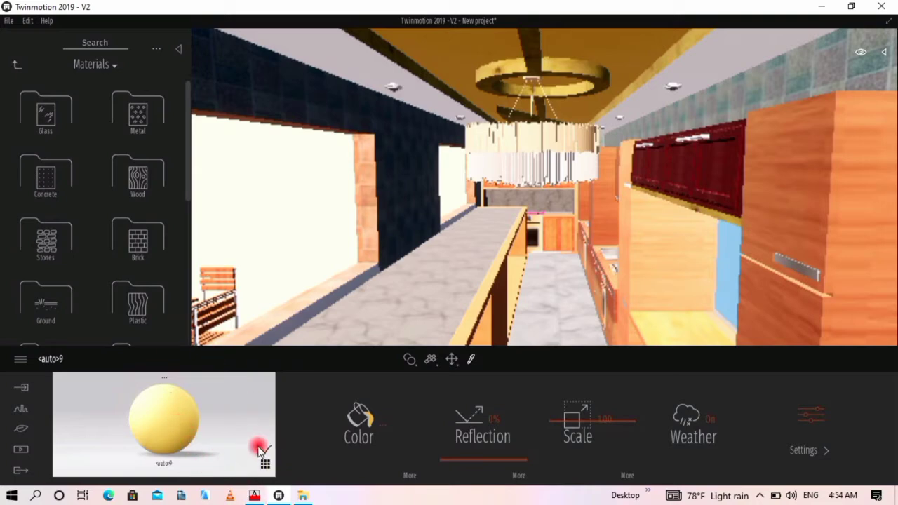
pyautogui.click(284, 219)
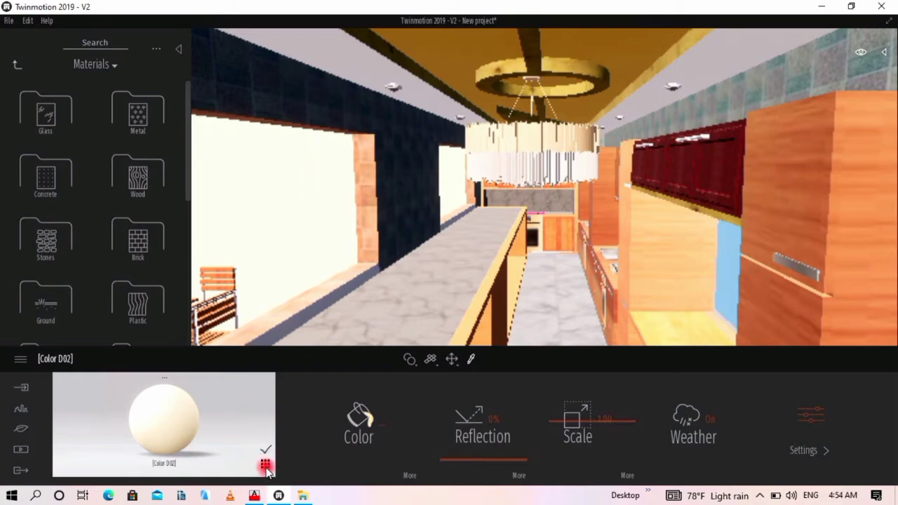
pyautogui.click(266, 468)
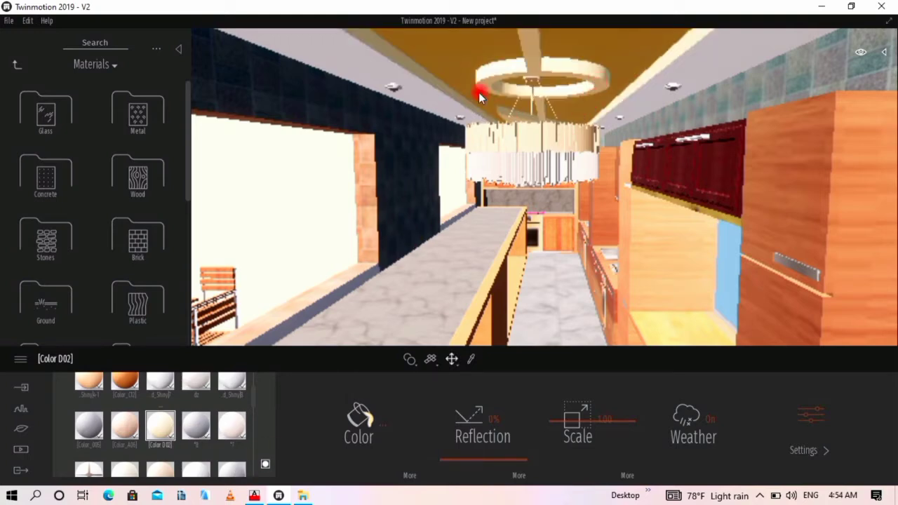
# - Darken the Color D02 material to the beige colour B3A06B
pyautogui.click(357, 415)
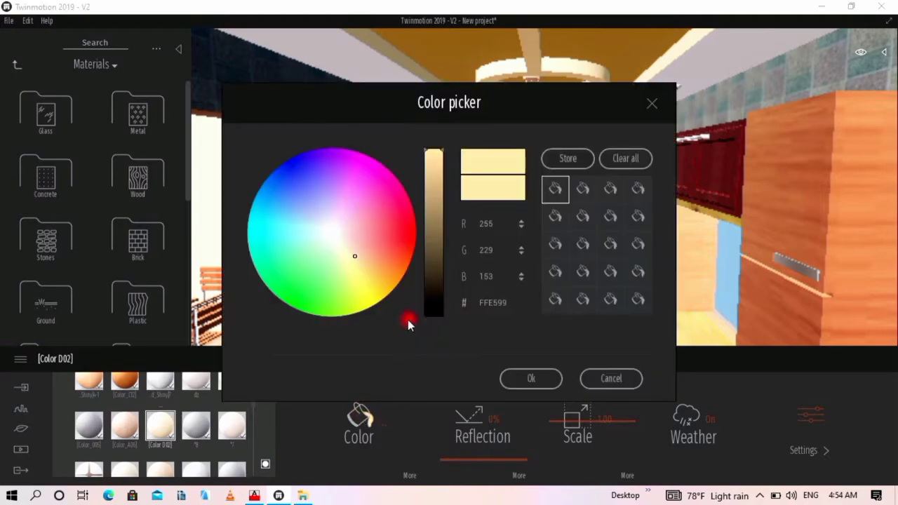
pyautogui.moveTo(432, 171); pyautogui.dragTo(434, 198)
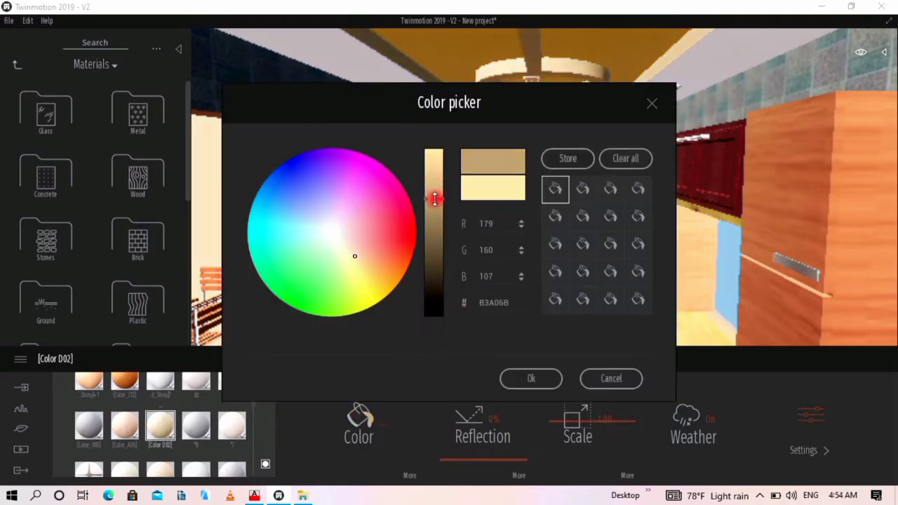
pyautogui.click(531, 379)
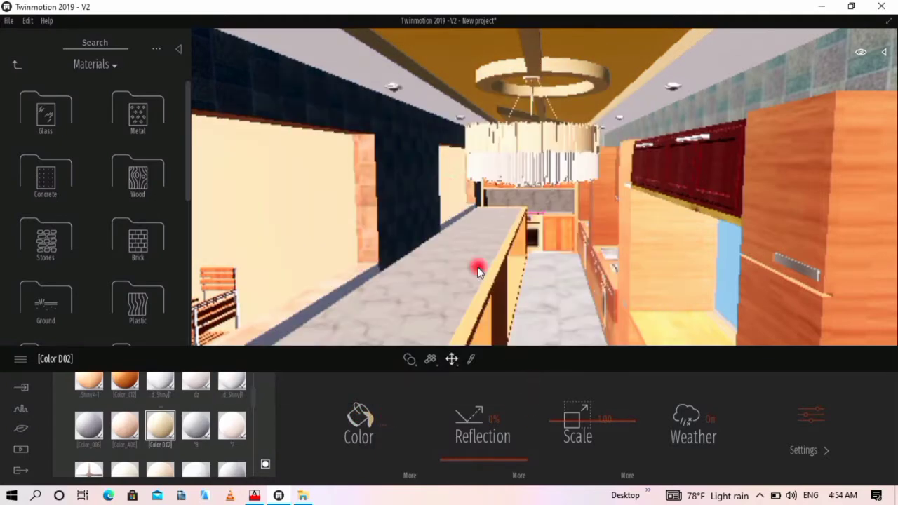
# - Apply the Neon 01 material from the Neons library to the lamps of the kitchen ceiling spotlights
pyautogui.moveTo(537, 218)
pyautogui.mouseDown()
pyautogui.moveTo(532, 184)
pyautogui.moveTo(537, 194)
pyautogui.mouseUp()
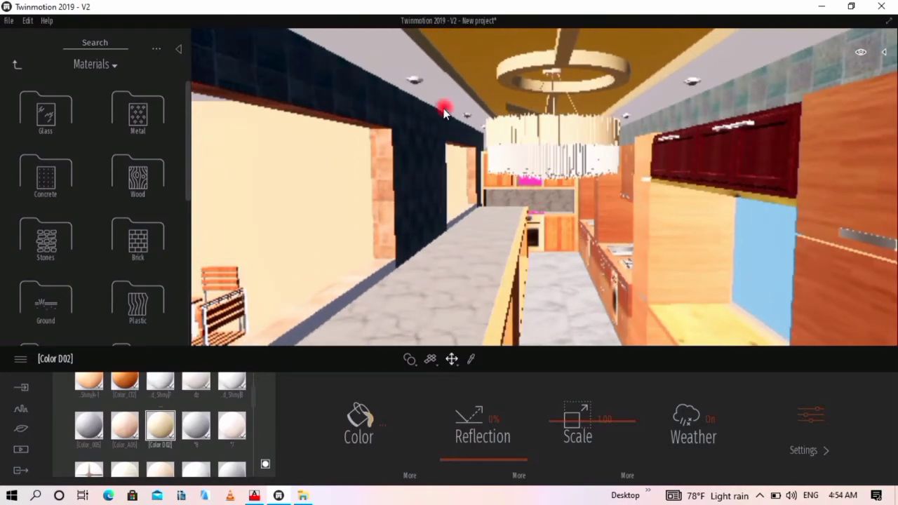
pyautogui.moveTo(444, 113)
pyautogui.mouseDown()
pyautogui.moveTo(444, 91)
pyautogui.moveTo(453, 95)
pyautogui.moveTo(423, 81)
pyautogui.moveTo(475, 128)
pyautogui.moveTo(491, 131)
pyautogui.moveTo(487, 171)
pyautogui.moveTo(494, 113)
pyautogui.moveTo(549, 62)
pyautogui.moveTo(552, 40)
pyautogui.moveTo(537, 146)
pyautogui.moveTo(545, 78)
pyautogui.mouseUp()
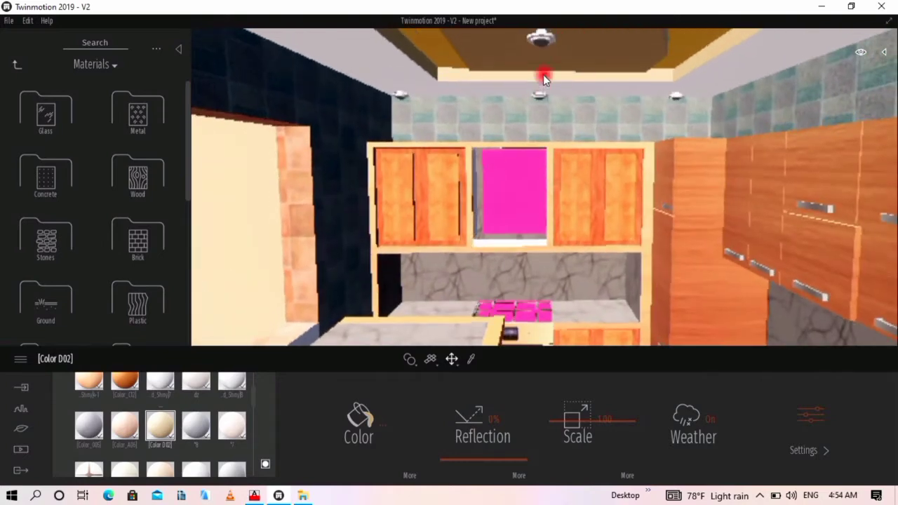
pyautogui.click(17, 65)
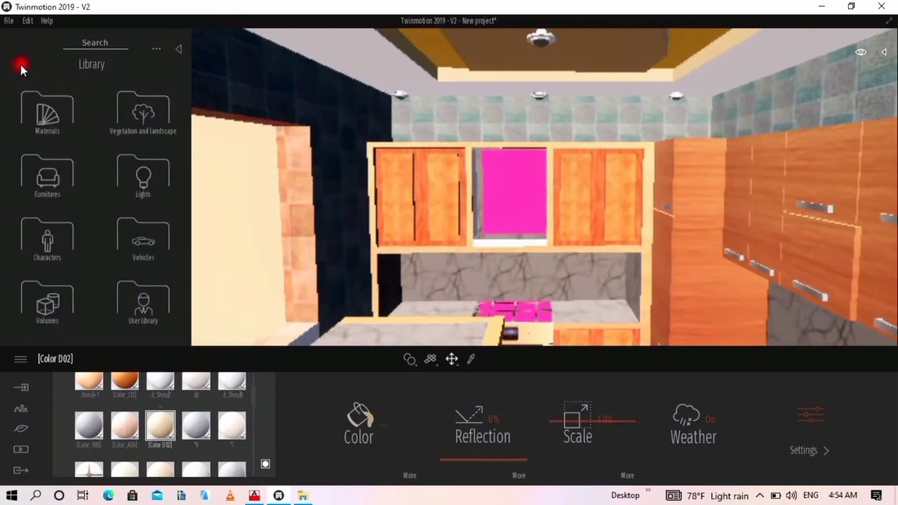
pyautogui.click(30, 124)
pyautogui.scroll(-5, 43, 314)
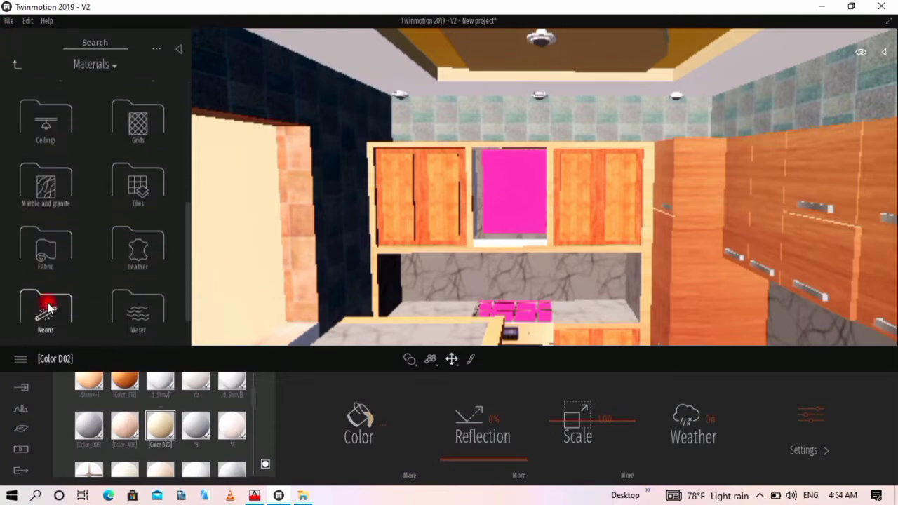
pyautogui.scroll(-1, 42, 288)
pyautogui.click(41, 254)
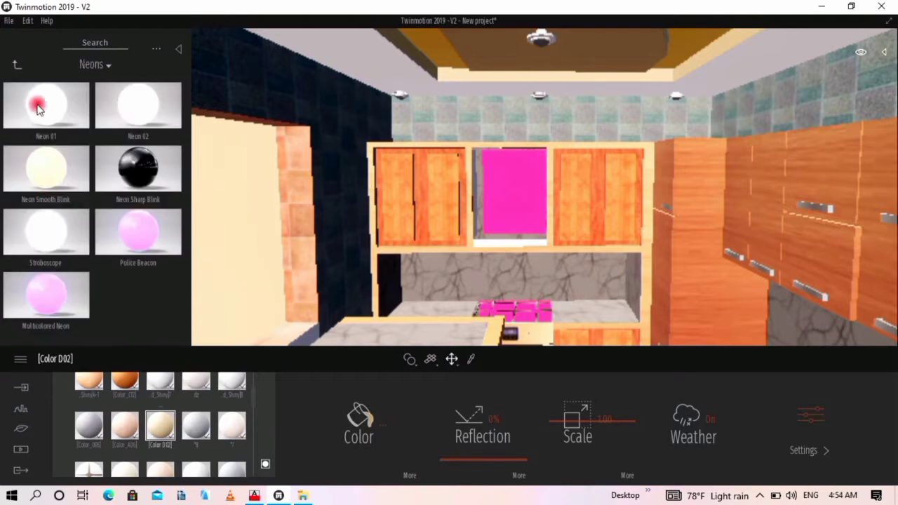
pyautogui.moveTo(34, 123); pyautogui.dragTo(543, 48)
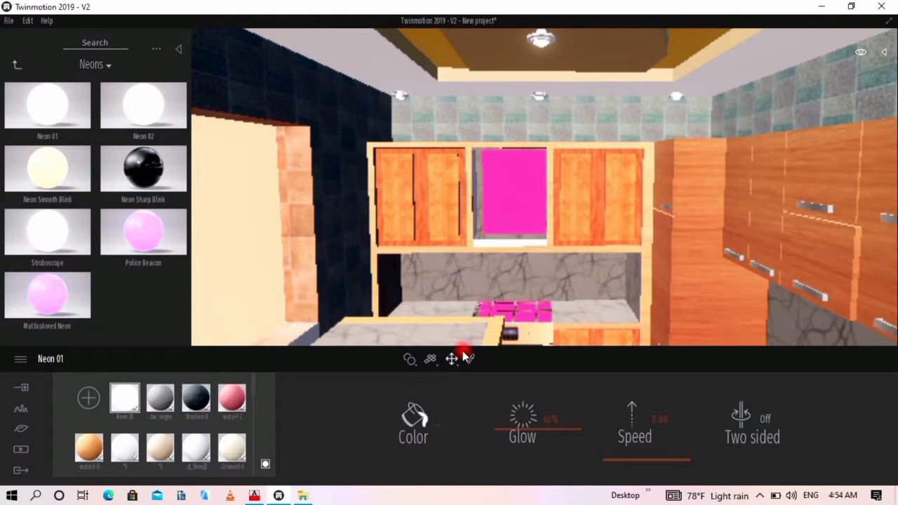
# - Set the Neon 01 glow to 19% and apply a neon material to the ceiling spotlight housings
pyautogui.moveTo(517, 430); pyautogui.dragTo(555, 446)
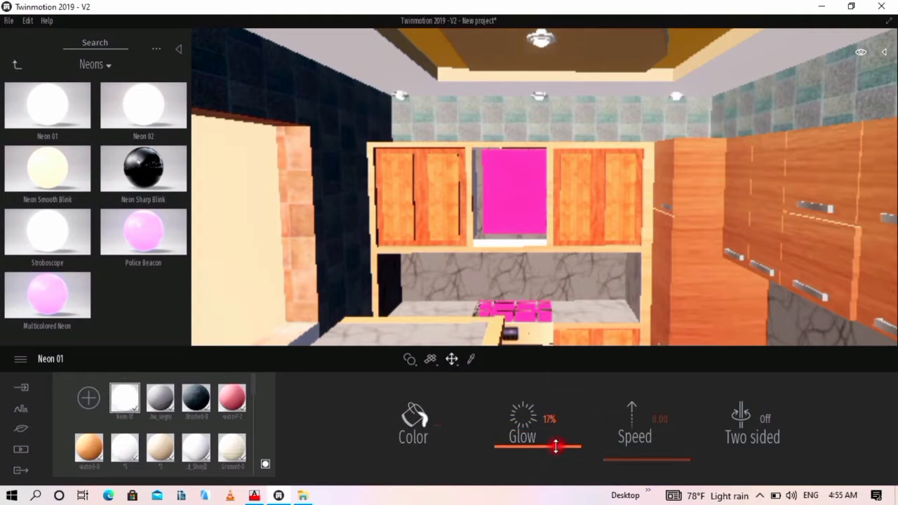
pyautogui.moveTo(622, 444); pyautogui.dragTo(552, 479)
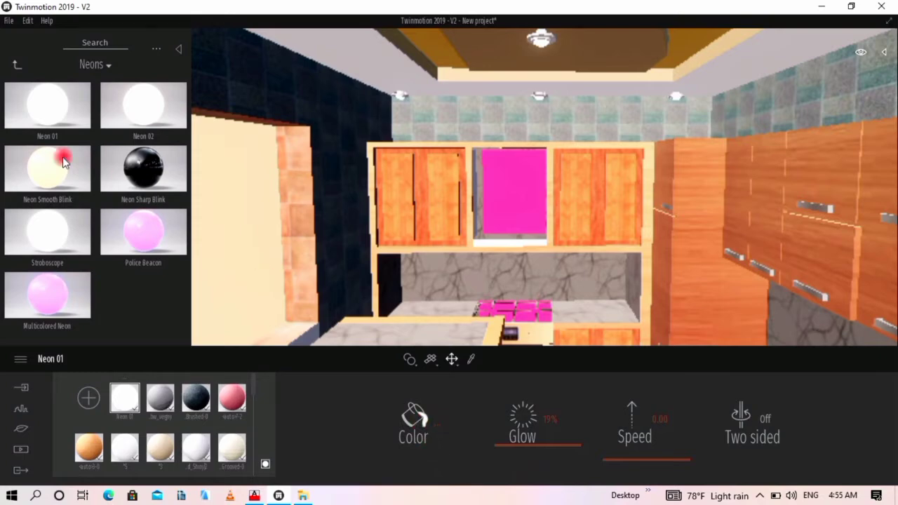
pyautogui.moveTo(62, 161); pyautogui.dragTo(505, 40)
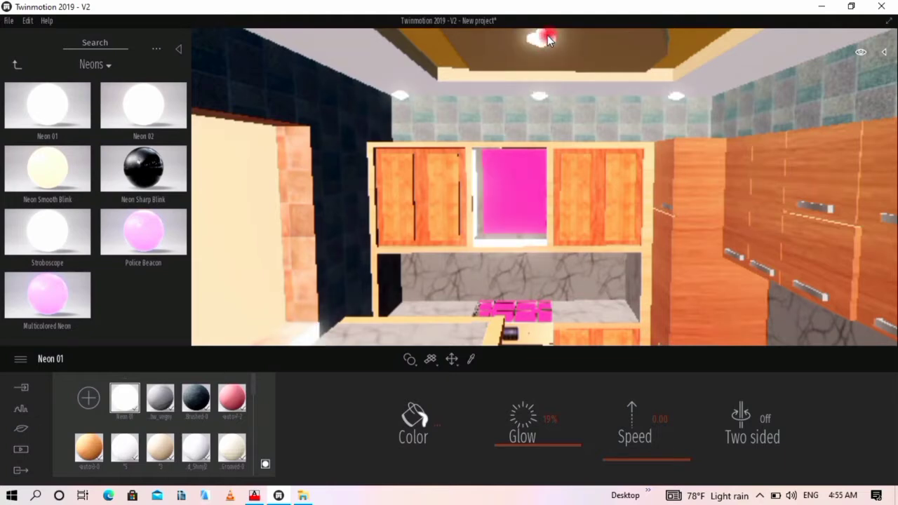
# - Try the Neon 01 material on the ceiling spotlight housings and adjust the brightness of its colour
pyautogui.moveTo(546, 38); pyautogui.dragTo(547, 39)
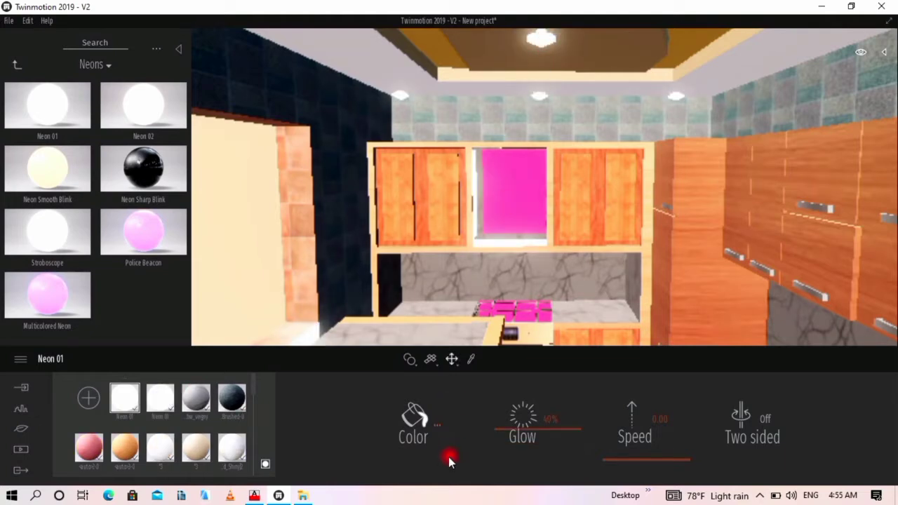
pyautogui.click(421, 423)
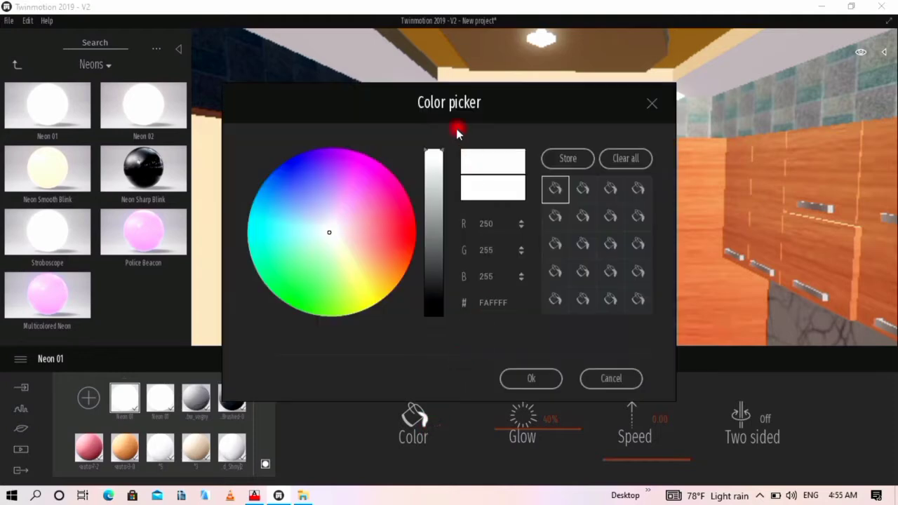
pyautogui.moveTo(437, 174)
pyautogui.mouseDown()
pyautogui.moveTo(438, 183)
pyautogui.moveTo(444, 147)
pyautogui.mouseUp()
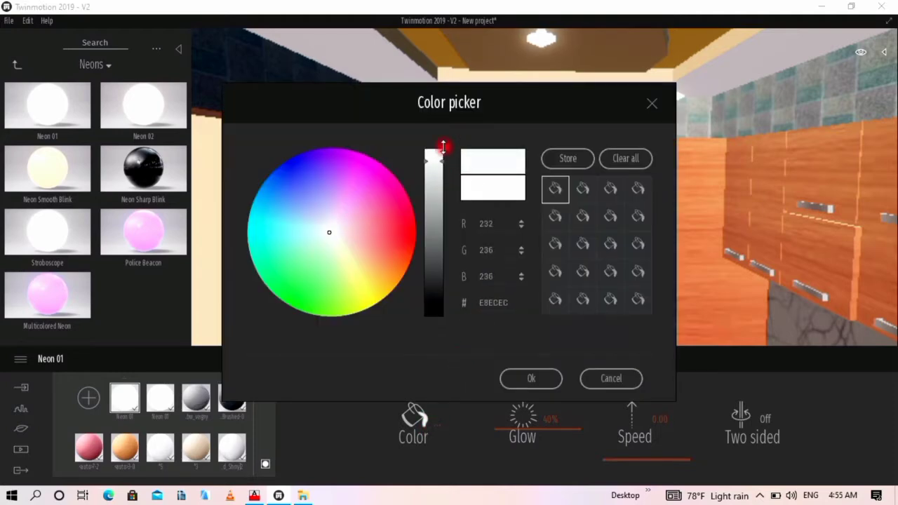
pyautogui.click(527, 374)
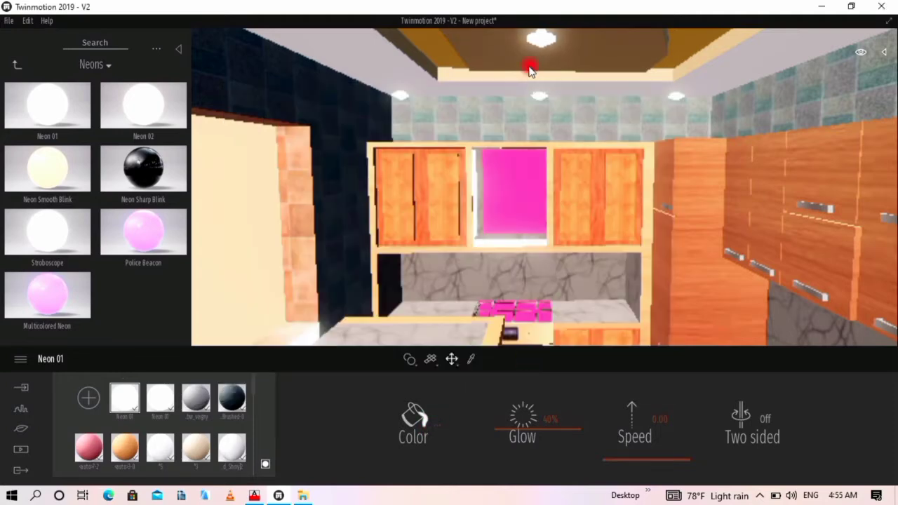
pyautogui.moveTo(530, 69); pyautogui.dragTo(595, 107)
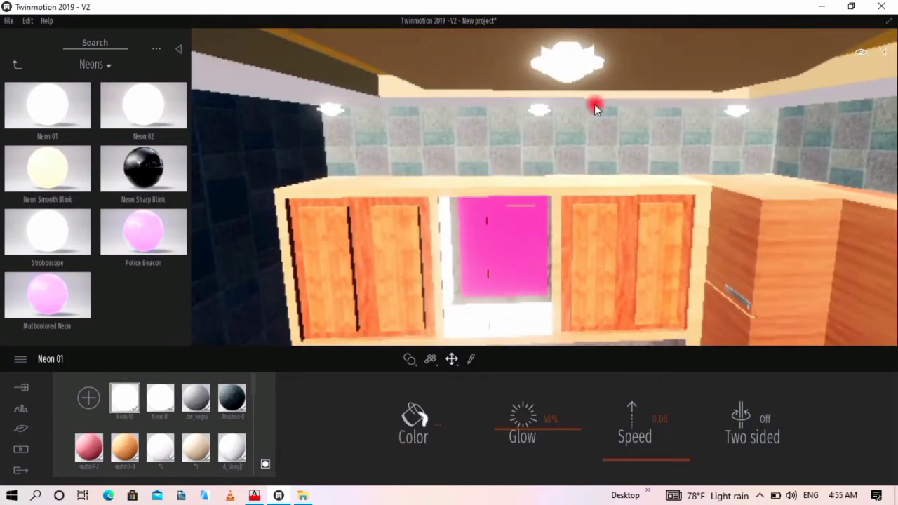
# - Undo the neon material on the ceiling spotlight housings
pyautogui.hotkey('ctrl', 'z')
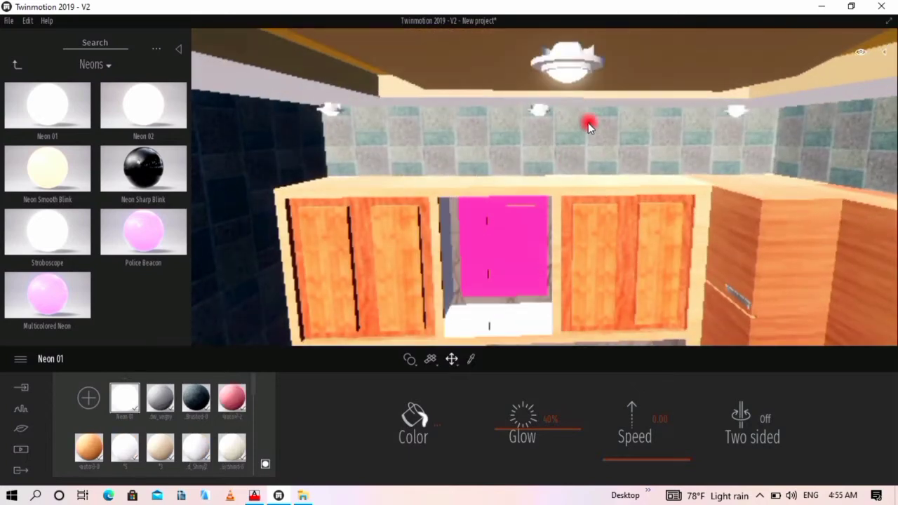
pyautogui.moveTo(600, 153); pyautogui.dragTo(599, 152, button='middle')
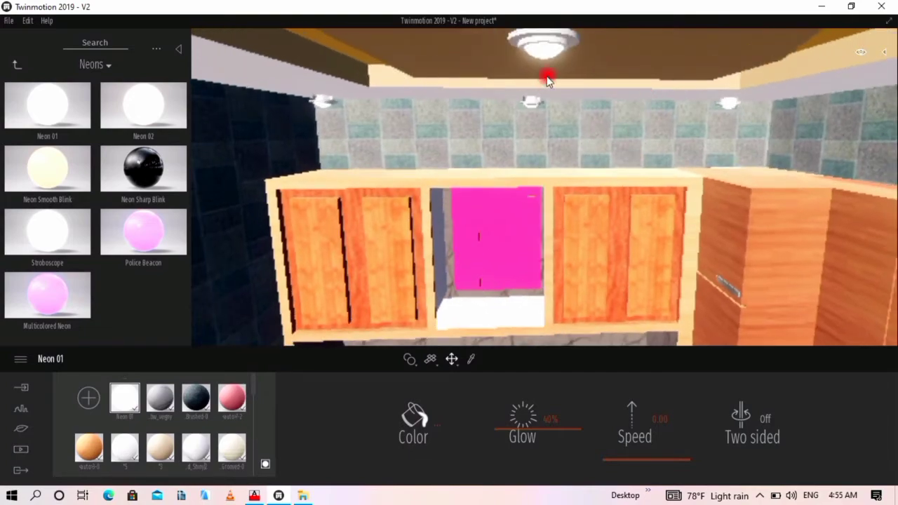
pyautogui.moveTo(548, 80); pyautogui.dragTo(548, 94)
# - Pick the Color D02 material of the ceiling beams and brighten its colour to FFE398
pyautogui.moveTo(533, 207); pyautogui.dragTo(672, 290)
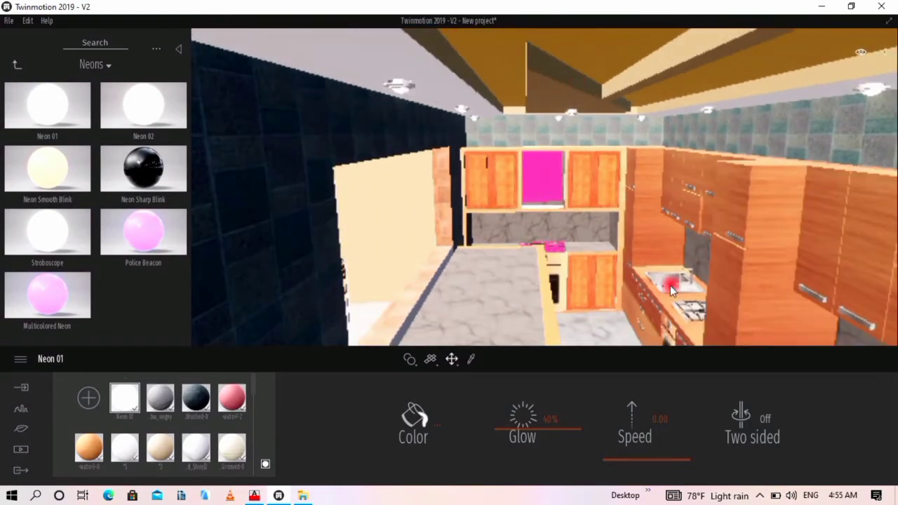
pyautogui.click(473, 359)
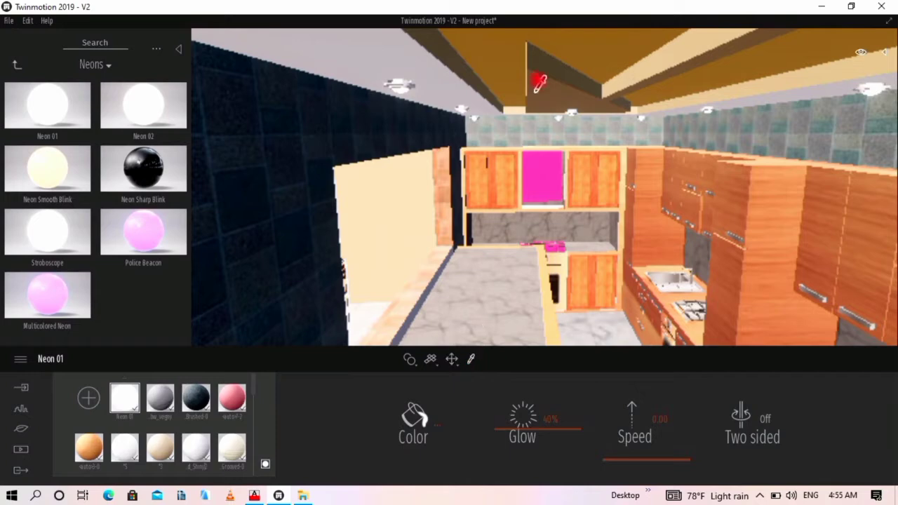
pyautogui.click(545, 65)
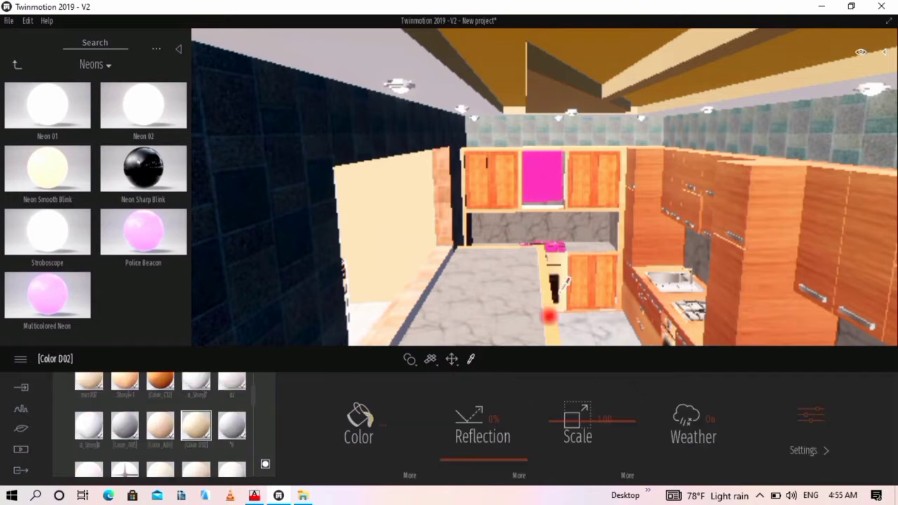
pyautogui.click(358, 421)
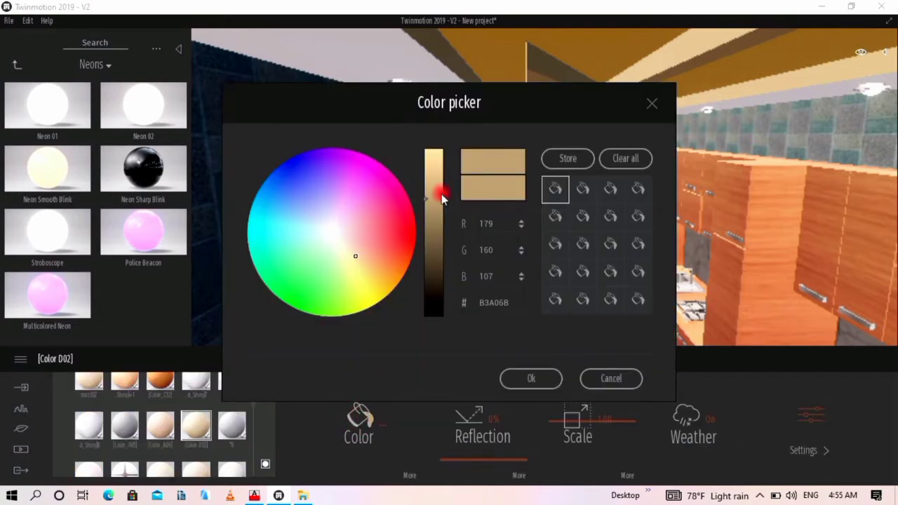
pyautogui.moveTo(442, 198); pyautogui.dragTo(444, 146)
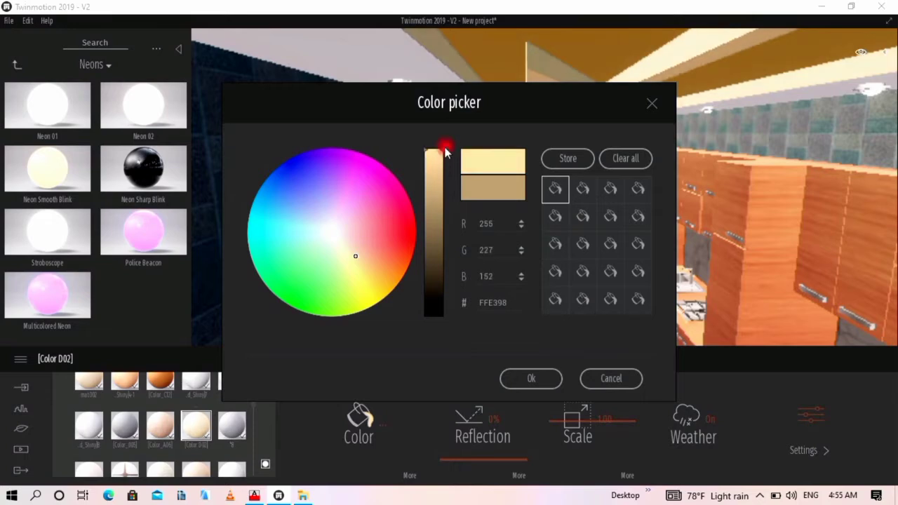
pyautogui.click(554, 377)
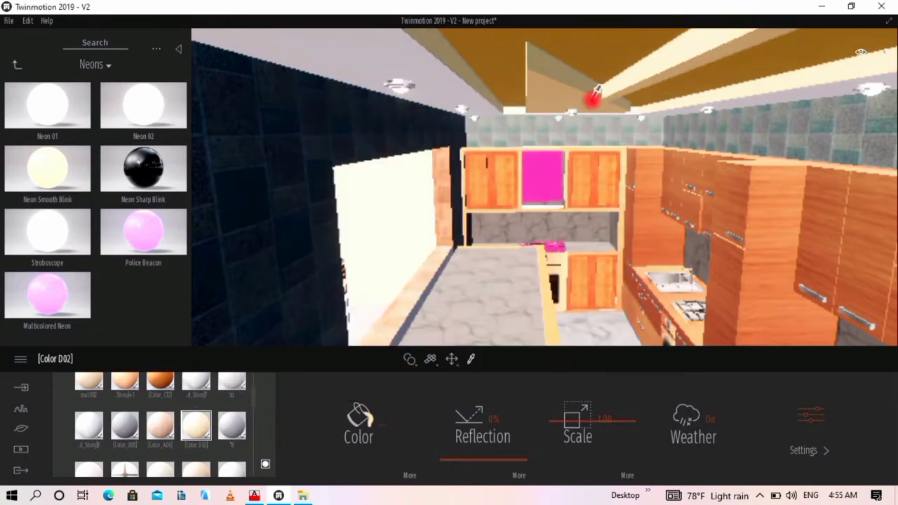
# - Pick the blue translucent glass material of the window beside the wooden counter and open the Glass materials library
pyautogui.scroll(-4, 647, 218)
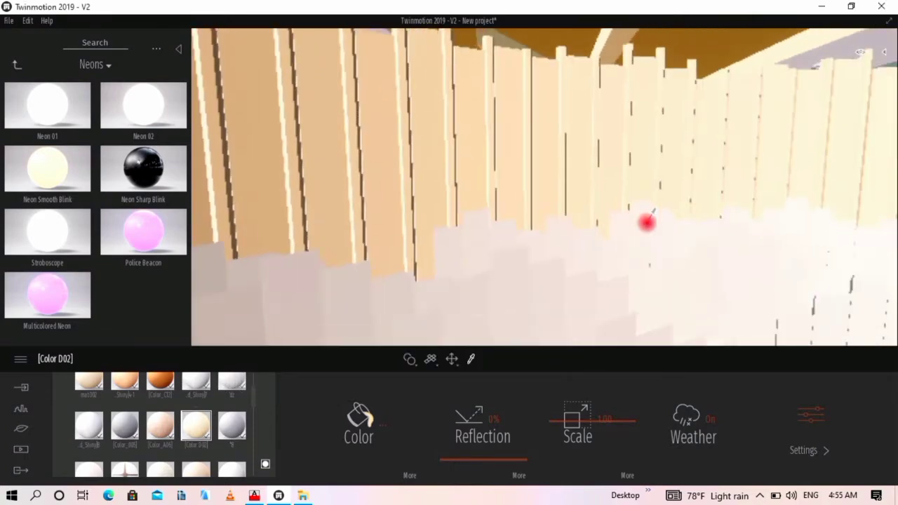
pyautogui.scroll(-3, 630, 186)
pyautogui.scroll(-5, 629, 215)
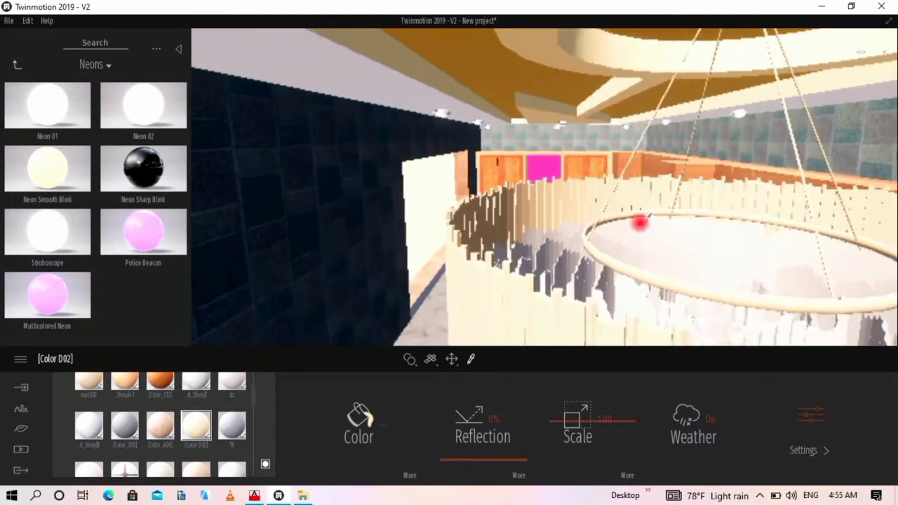
pyautogui.scroll(-4, 643, 227)
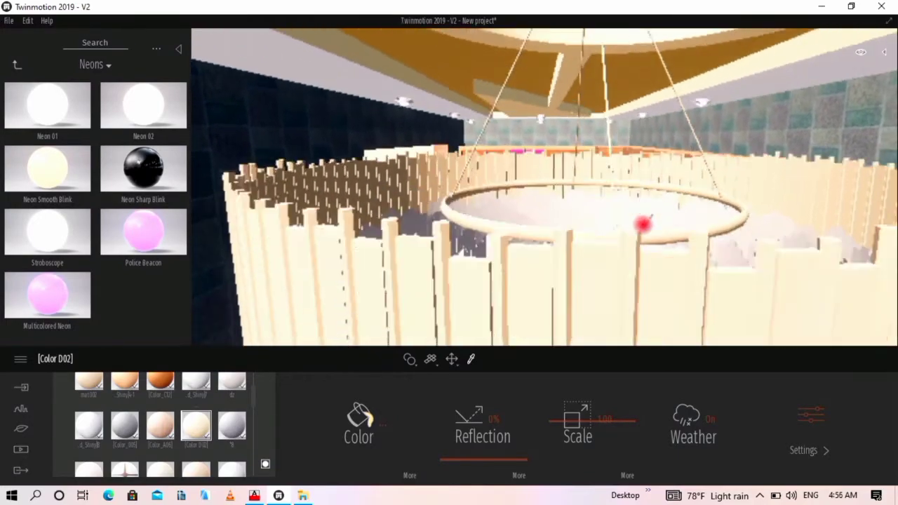
pyautogui.scroll(-3, 643, 225)
pyautogui.scroll(-6, 678, 289)
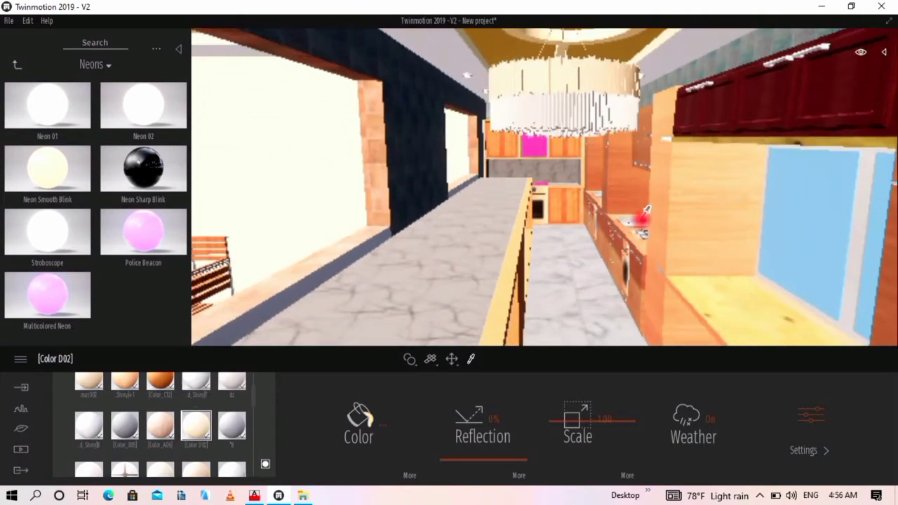
pyautogui.moveTo(644, 215); pyautogui.dragTo(642, 217, button='middle')
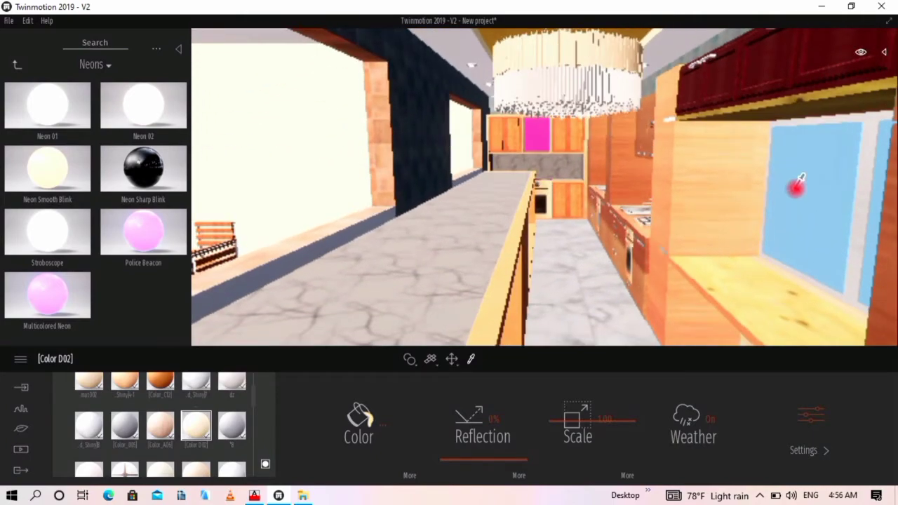
pyautogui.click(810, 209)
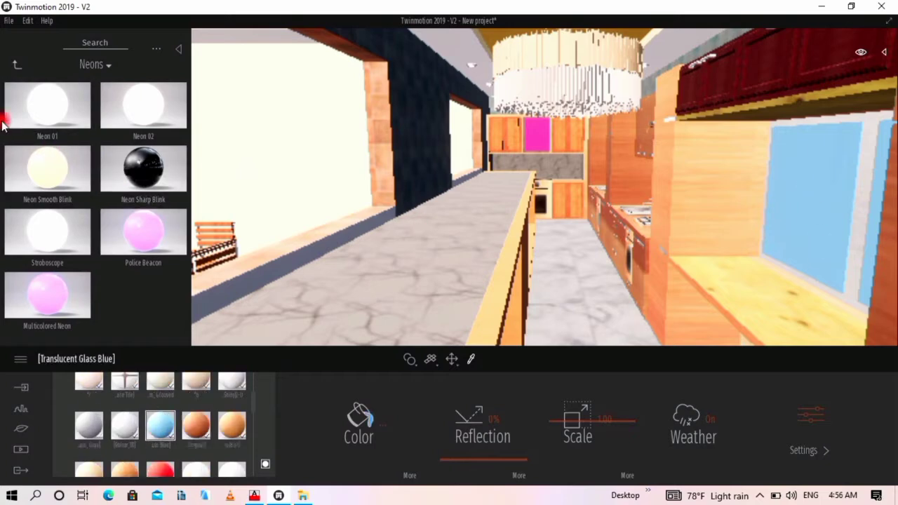
pyautogui.click(18, 66)
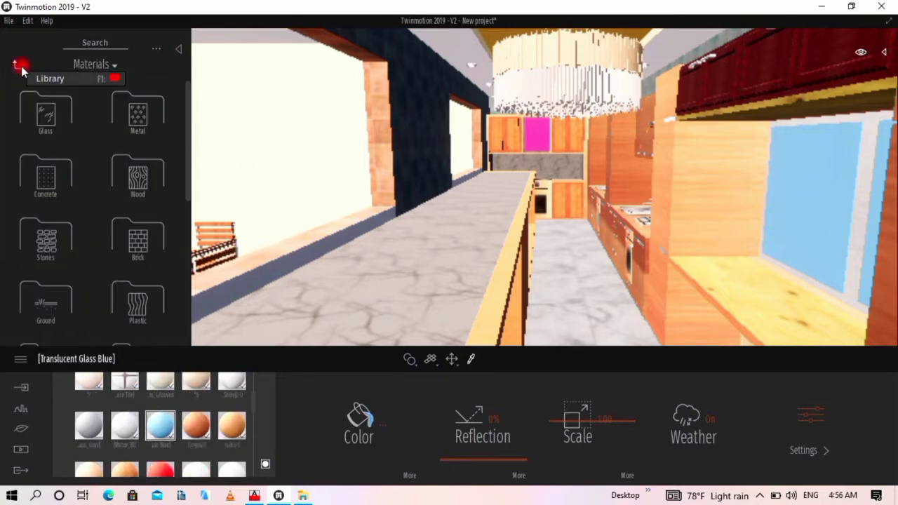
pyautogui.click(45, 118)
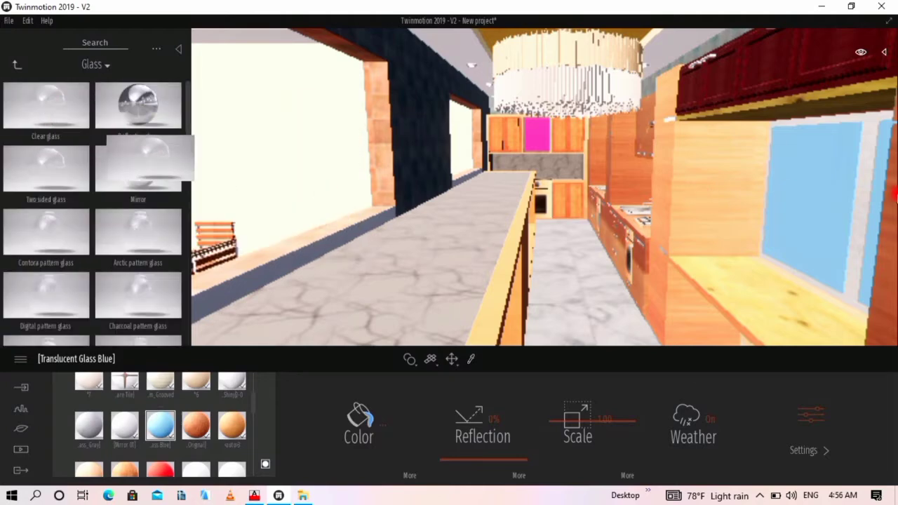
# - Try Clear glass on the window, replace it with Reflective glass, and set its metallicness to 94% and opacity to 63%
pyautogui.moveTo(895, 195); pyautogui.dragTo(826, 224)
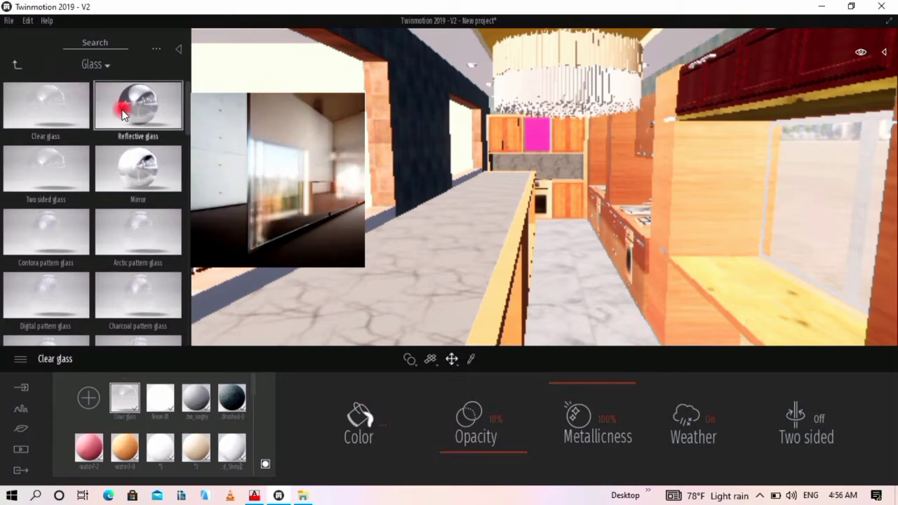
pyautogui.moveTo(123, 114); pyautogui.dragTo(806, 181)
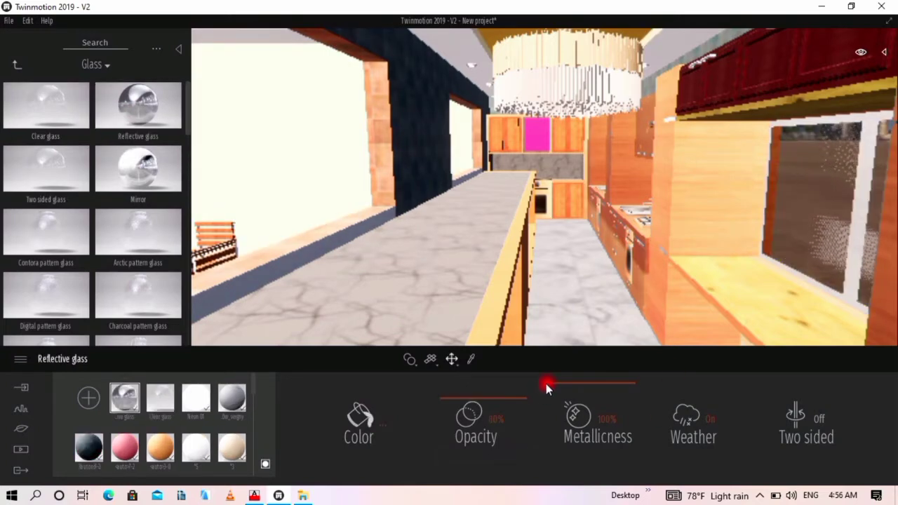
pyautogui.moveTo(546, 384); pyautogui.dragTo(562, 387)
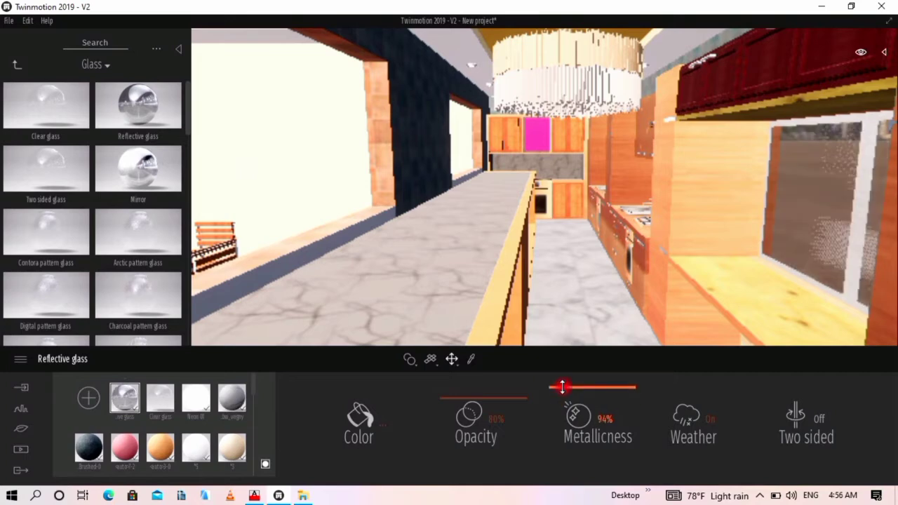
pyautogui.moveTo(491, 398); pyautogui.dragTo(508, 412)
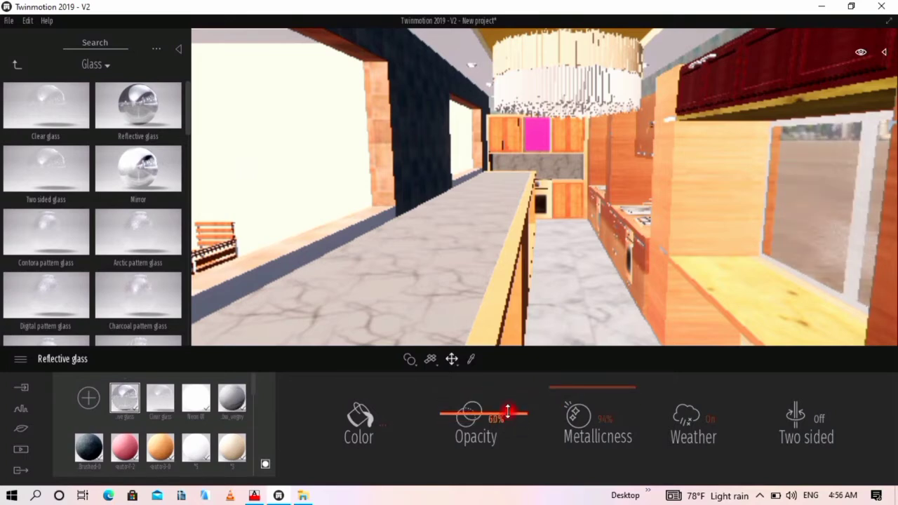
# - Find Light yellow tinted glass in the Glass library and try it on the window
pyautogui.scroll(-2, 141, 290)
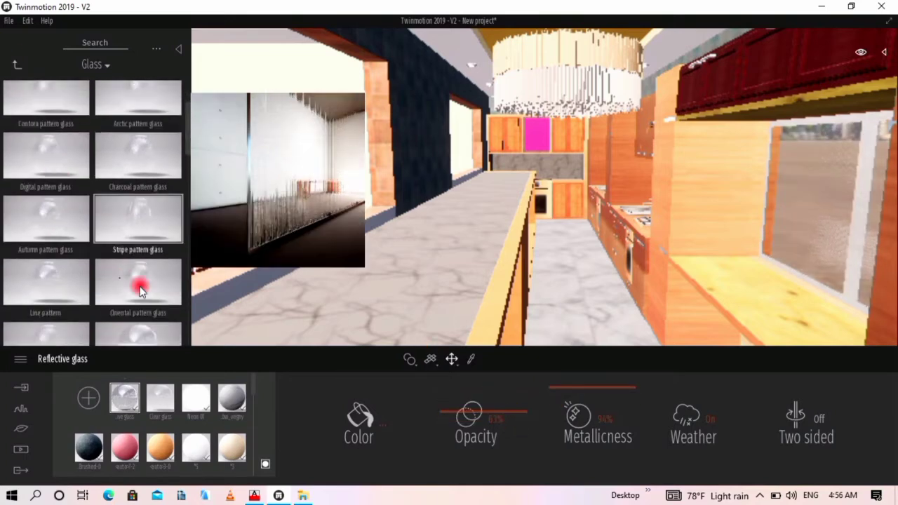
pyautogui.scroll(-4, 140, 290)
pyautogui.scroll(-3, 140, 291)
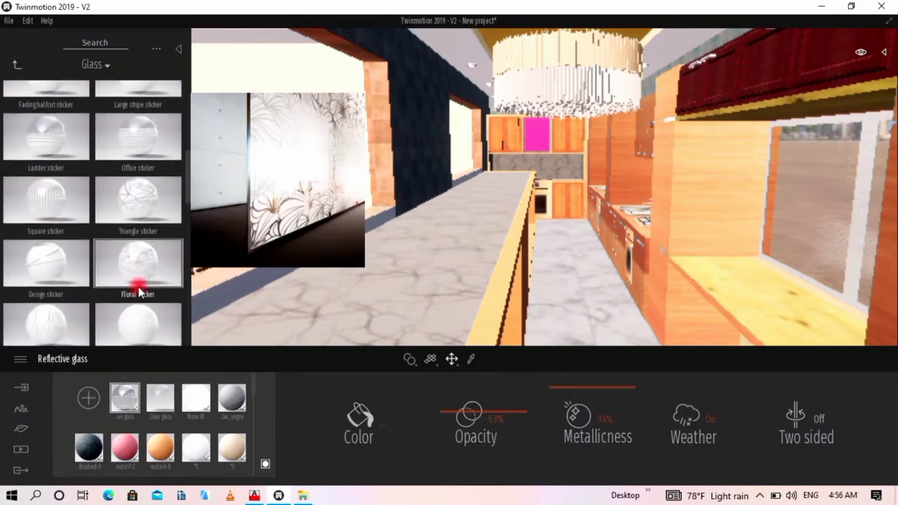
pyautogui.scroll(-4, 140, 290)
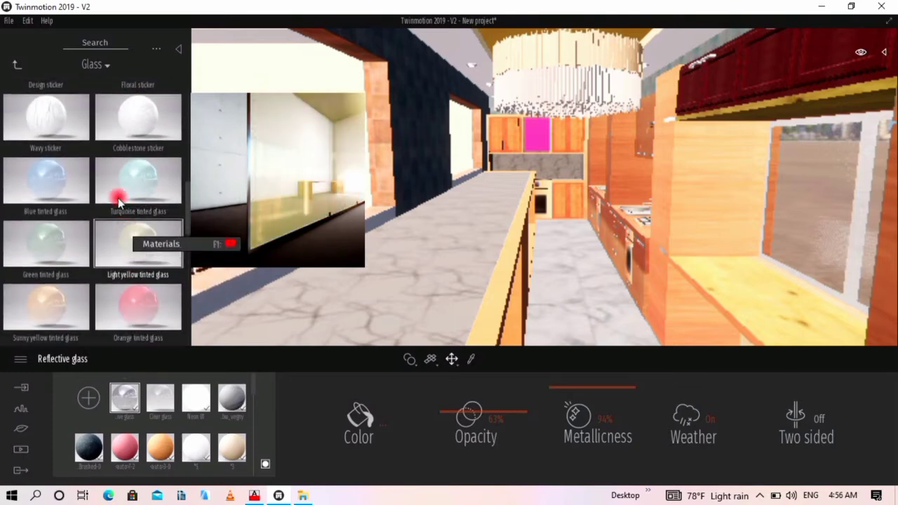
pyautogui.moveTo(119, 201); pyautogui.dragTo(877, 231)
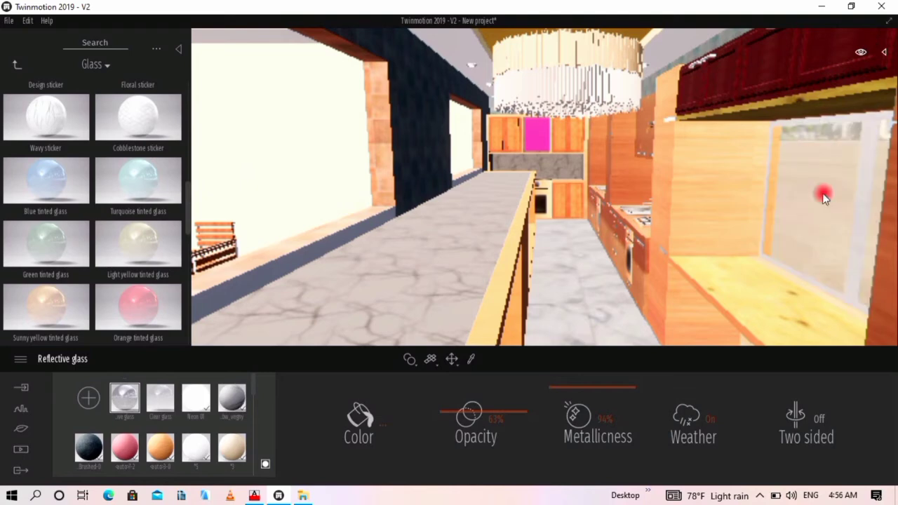
# - Apply Dark tinted glass from the Glass library to the window and set its opacity to 76%
pyautogui.scroll(-4, 127, 267)
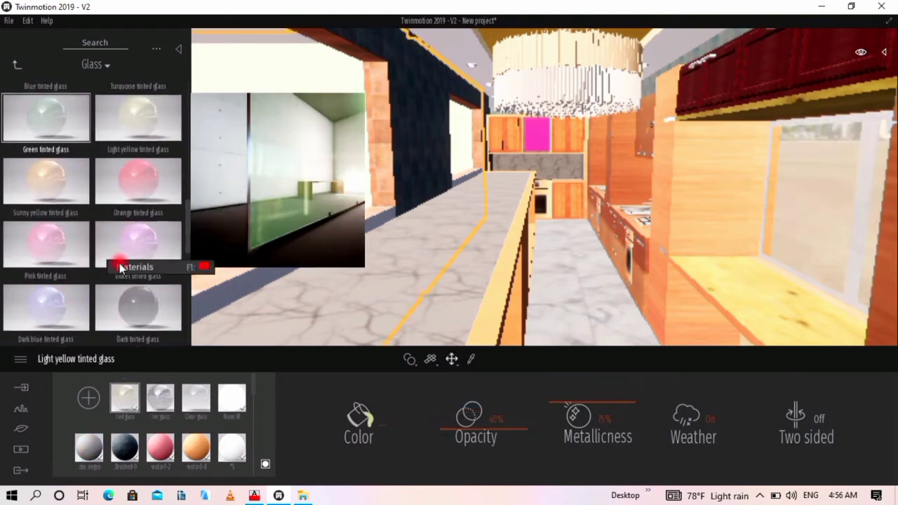
pyautogui.scroll(-1, 133, 284)
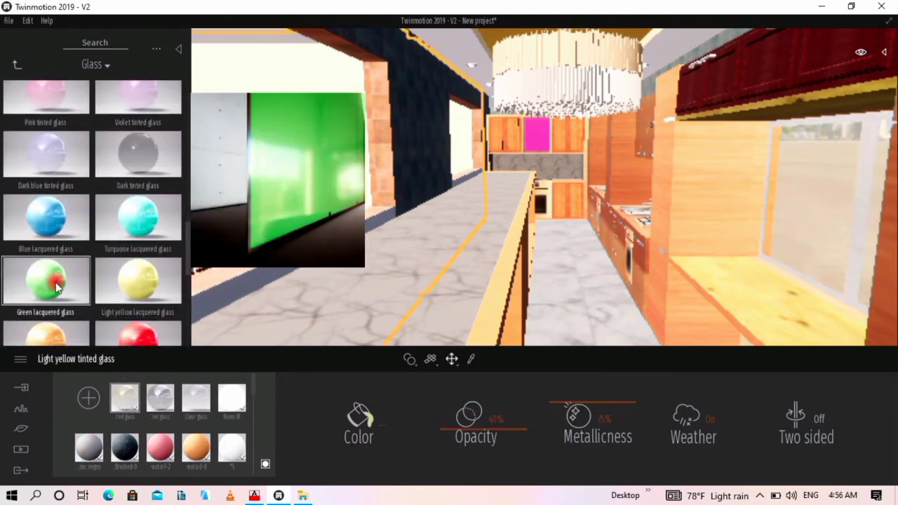
pyautogui.moveTo(63, 223); pyautogui.dragTo(51, 249)
pyautogui.scroll(-1, 120, 225)
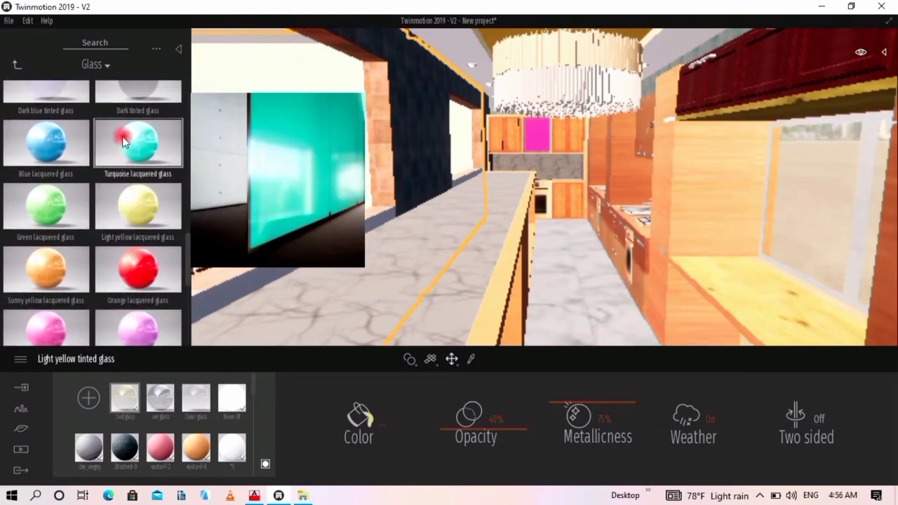
pyautogui.scroll(1, 134, 178)
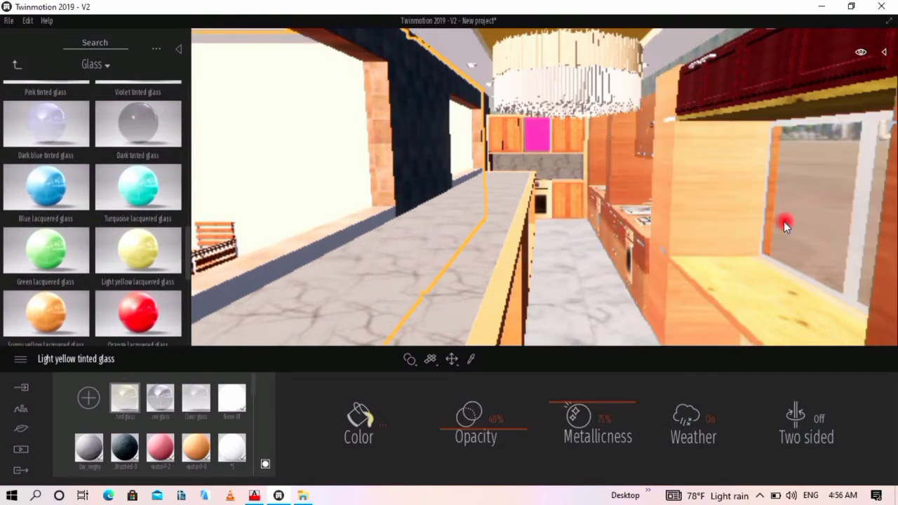
pyautogui.click(789, 218)
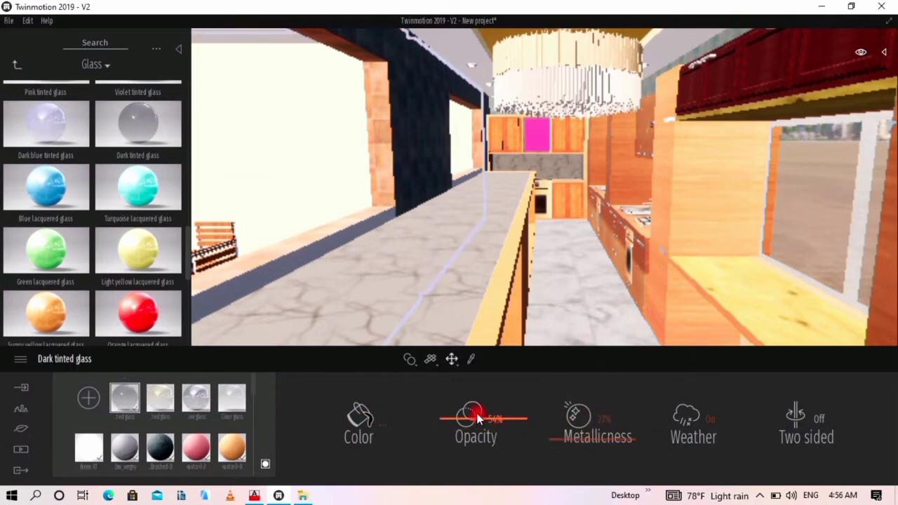
pyautogui.moveTo(477, 419)
pyautogui.mouseDown()
pyautogui.moveTo(481, 381)
pyautogui.moveTo(481, 421)
pyautogui.moveTo(482, 403)
pyautogui.mouseUp()
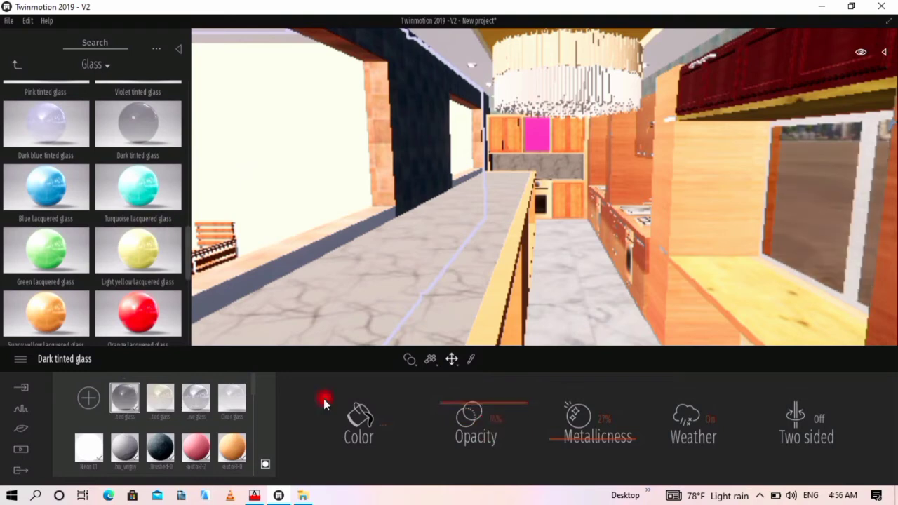
pyautogui.click(348, 420)
pyautogui.moveTo(432, 207); pyautogui.dragTo(442, 131)
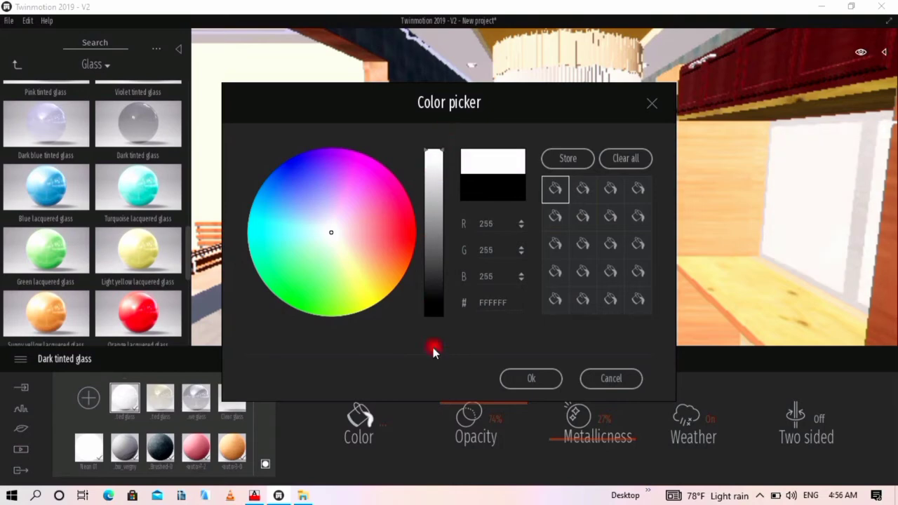
pyautogui.click(651, 104)
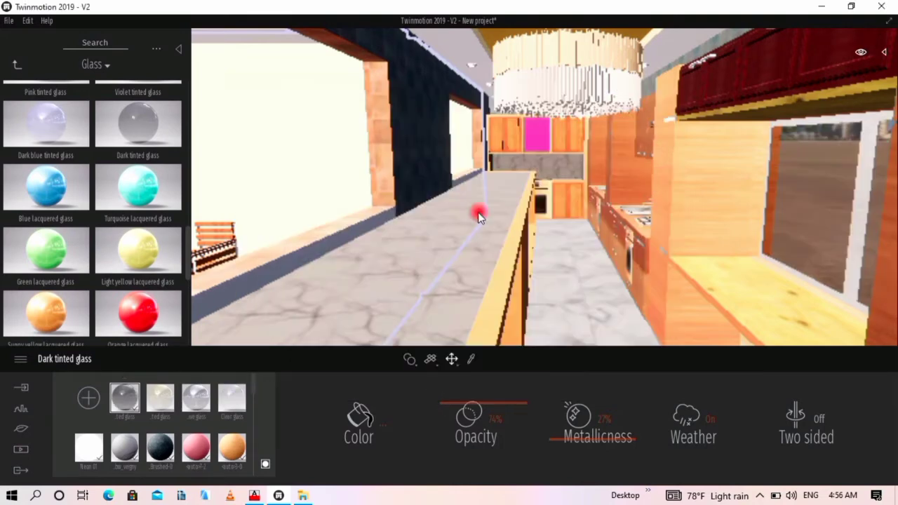
# - Apply Brushed aluminium 01 from the Metal library to the window frame and brighten its colour
pyautogui.click(17, 64)
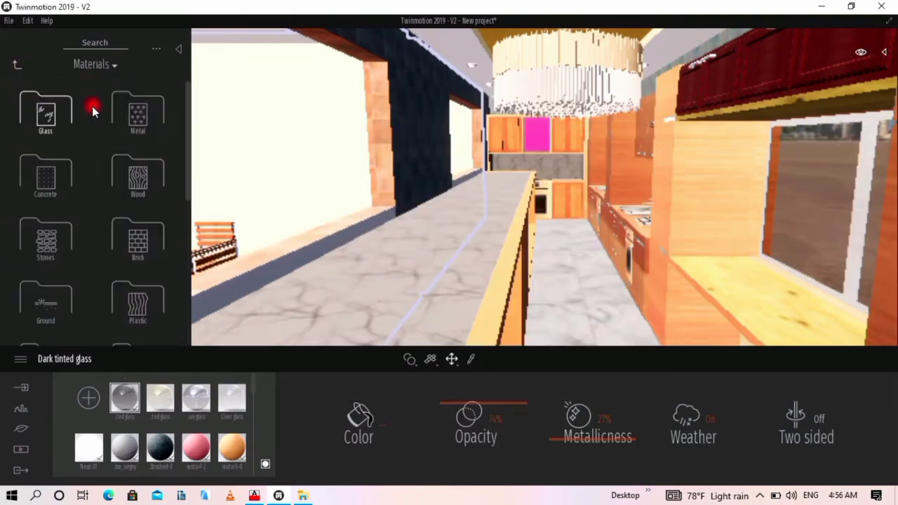
pyautogui.click(137, 119)
pyautogui.moveTo(149, 134)
pyautogui.mouseDown()
pyautogui.moveTo(200, 118)
pyautogui.moveTo(200, 156)
pyautogui.moveTo(864, 210)
pyautogui.mouseUp()
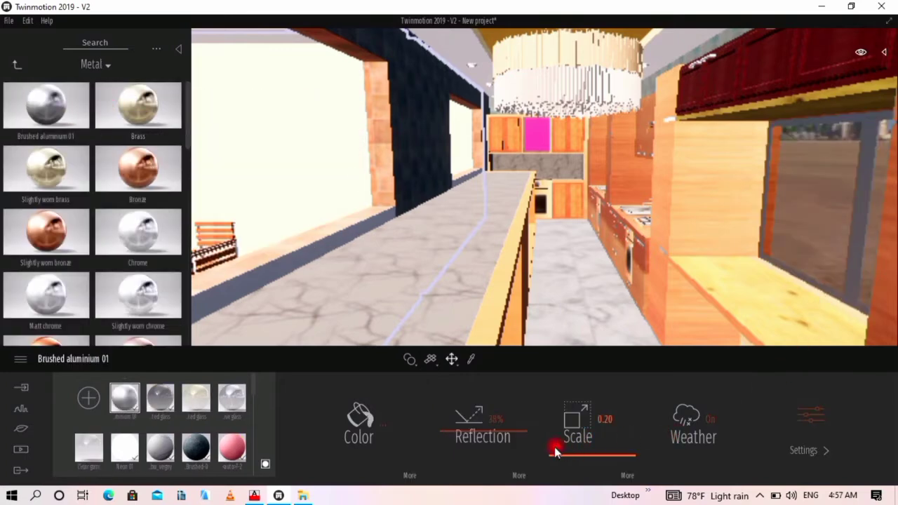
pyautogui.click(361, 414)
pyautogui.moveTo(436, 207); pyautogui.dragTo(447, 135)
pyautogui.click(531, 378)
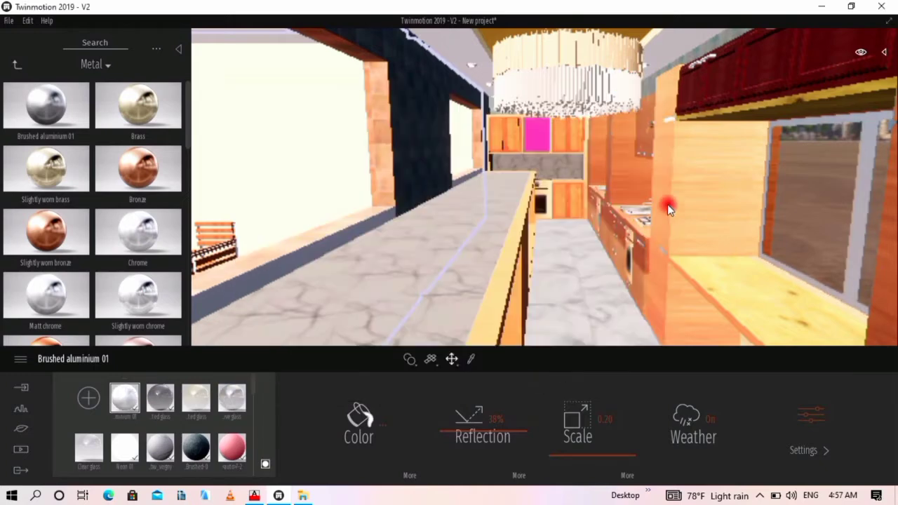
# - Sample the *1-0 wood material from the panel beside the window and apply it to the dark red overhead cabinets
pyautogui.moveTo(598, 164)
pyautogui.mouseDown()
pyautogui.moveTo(607, 166)
pyautogui.moveTo(572, 133)
pyautogui.mouseUp()
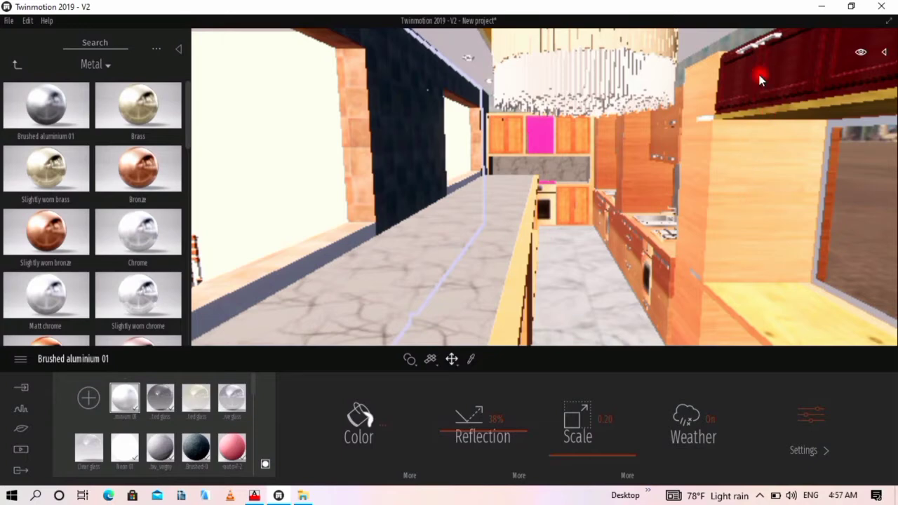
pyautogui.moveTo(764, 76); pyautogui.dragTo(774, 100, button='middle')
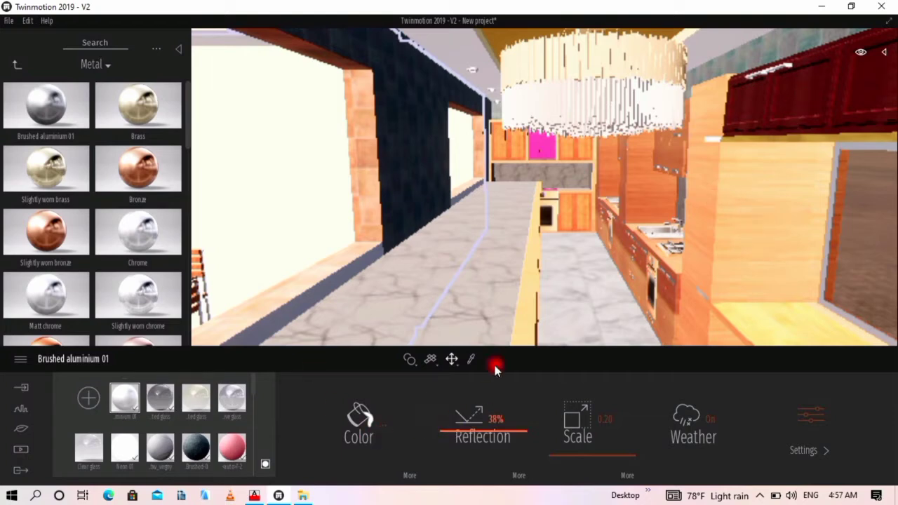
pyautogui.click(472, 358)
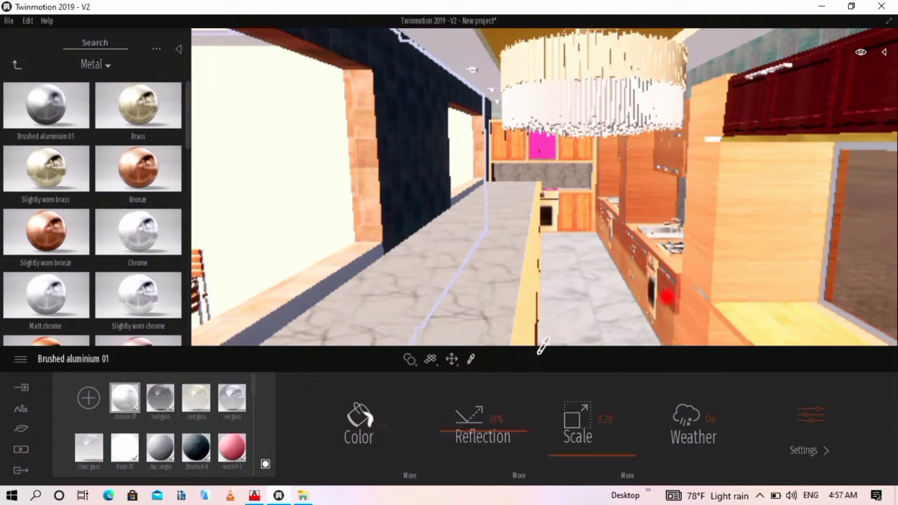
pyautogui.click(755, 245)
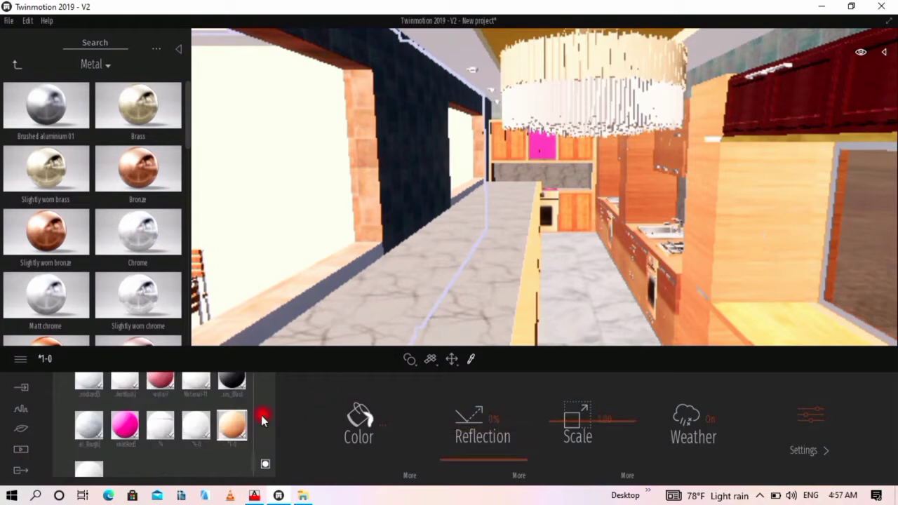
pyautogui.moveTo(223, 424); pyautogui.dragTo(763, 116)
pyautogui.scroll(2, 794, 78)
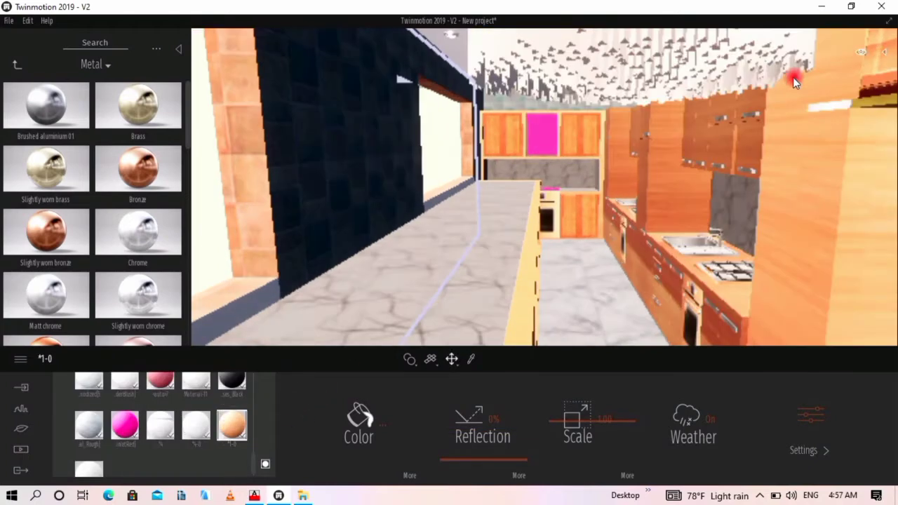
pyautogui.scroll(-3, 749, 103)
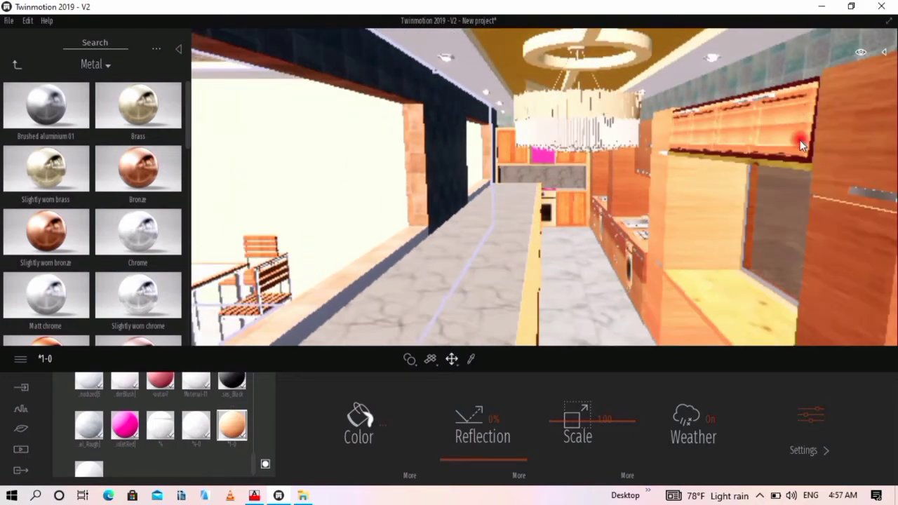
pyautogui.scroll(2, 795, 100)
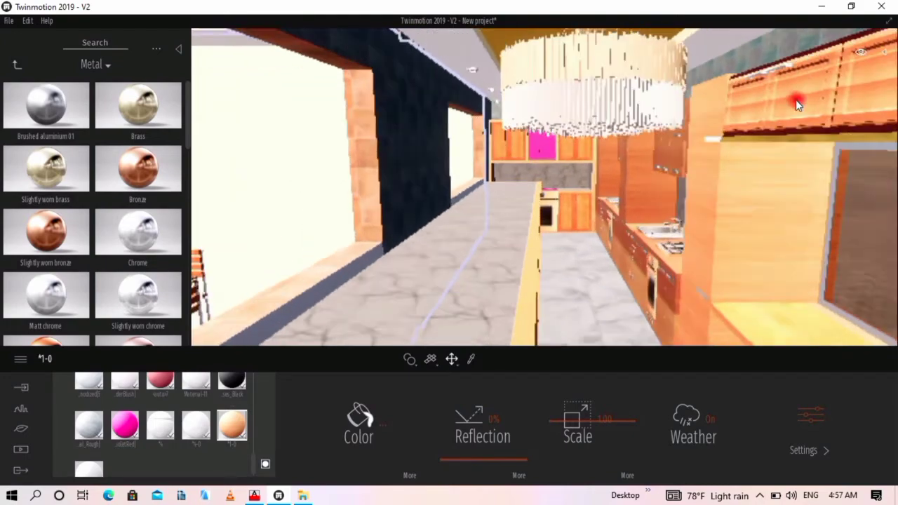
pyautogui.scroll(2, 796, 100)
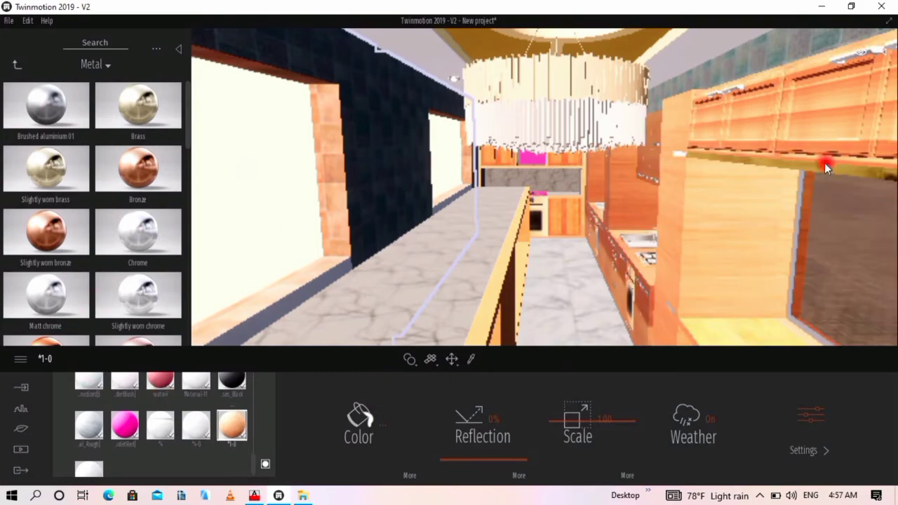
pyautogui.scroll(2, 841, 139)
pyautogui.moveTo(842, 139); pyautogui.dragTo(839, 139, button='middle')
pyautogui.scroll(3, 839, 138)
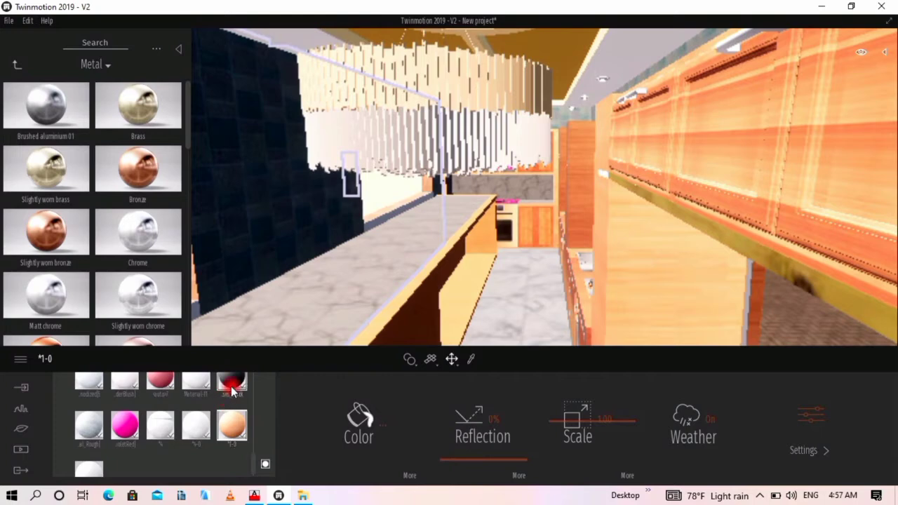
# - Apply the *1-0 wood material to the light side panel below the overhead cabinets
pyautogui.scroll(1, 232, 391)
pyautogui.scroll(-1, 238, 466)
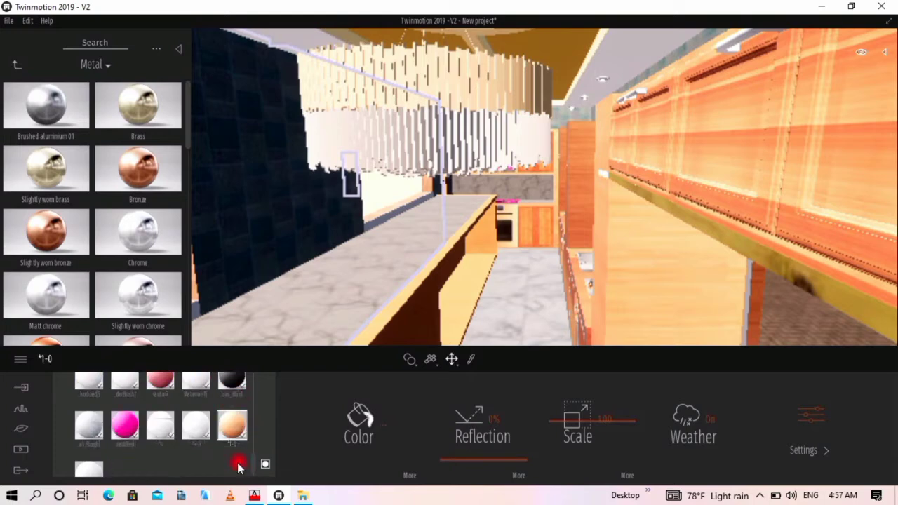
pyautogui.moveTo(239, 438); pyautogui.dragTo(648, 256)
pyautogui.moveTo(612, 252); pyautogui.dragTo(611, 250, button='middle')
# - Open the Tiles category of the materials library for the kitchen floor
pyautogui.scroll(-4, 605, 224)
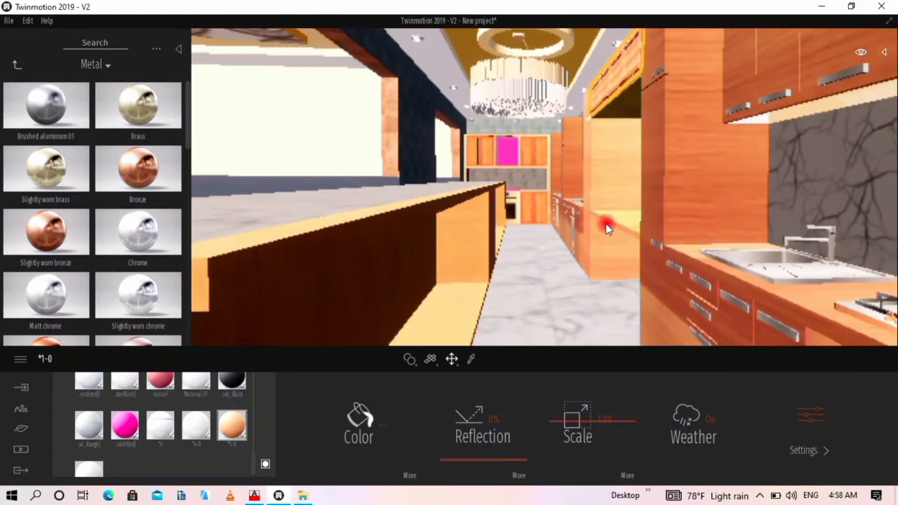
pyautogui.scroll(-2, 602, 224)
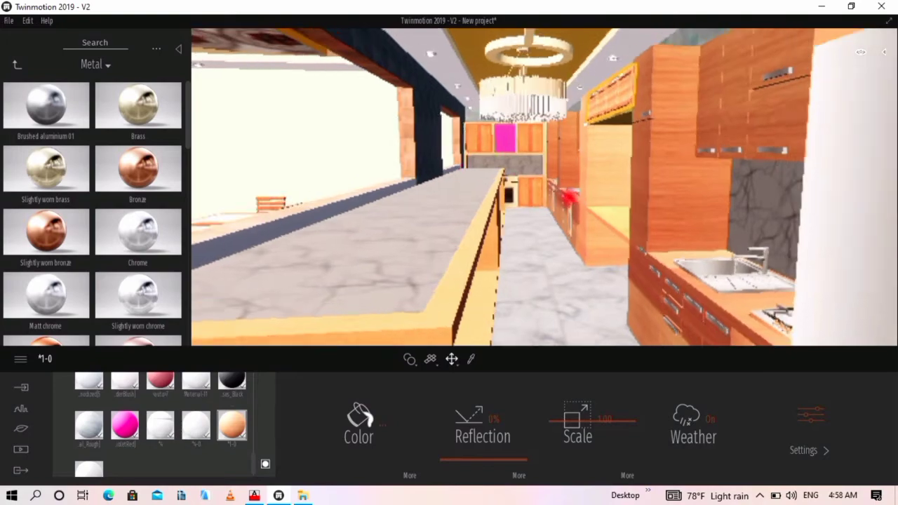
pyautogui.scroll(-3, 570, 195)
pyautogui.scroll(-3, 540, 228)
pyautogui.moveTo(540, 232); pyautogui.dragTo(549, 229, button='middle')
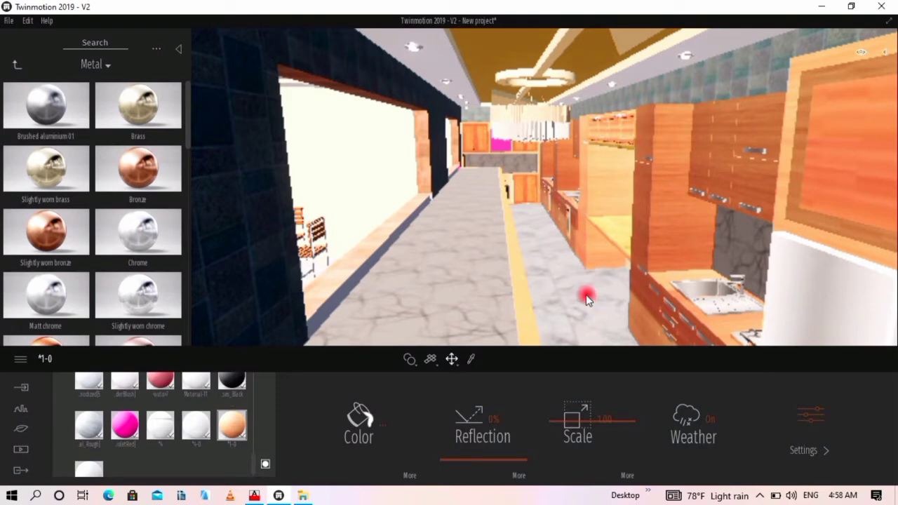
pyautogui.click(17, 65)
pyautogui.scroll(-5, 161, 287)
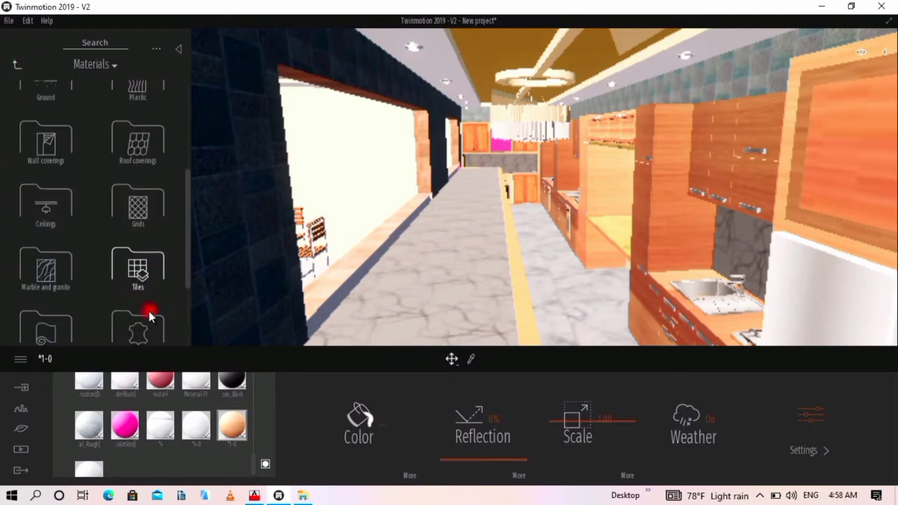
pyautogui.scroll(-2, 141, 324)
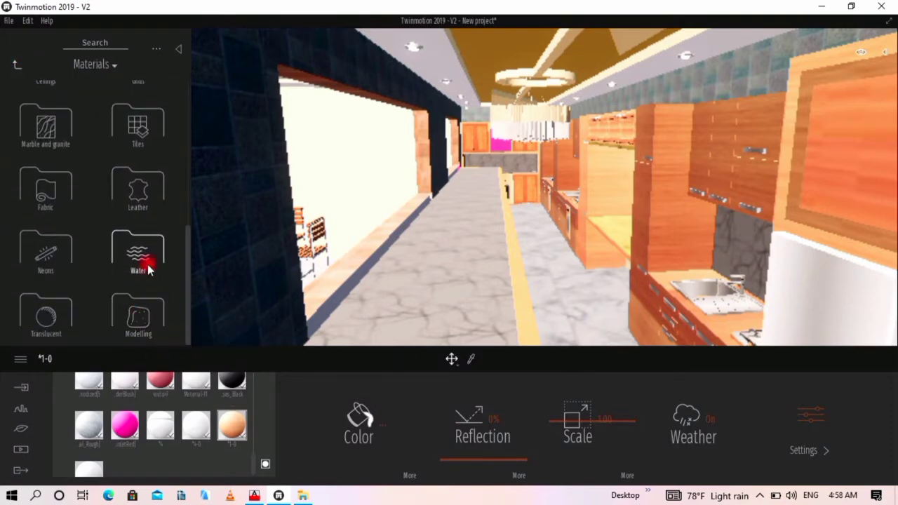
pyautogui.click(138, 131)
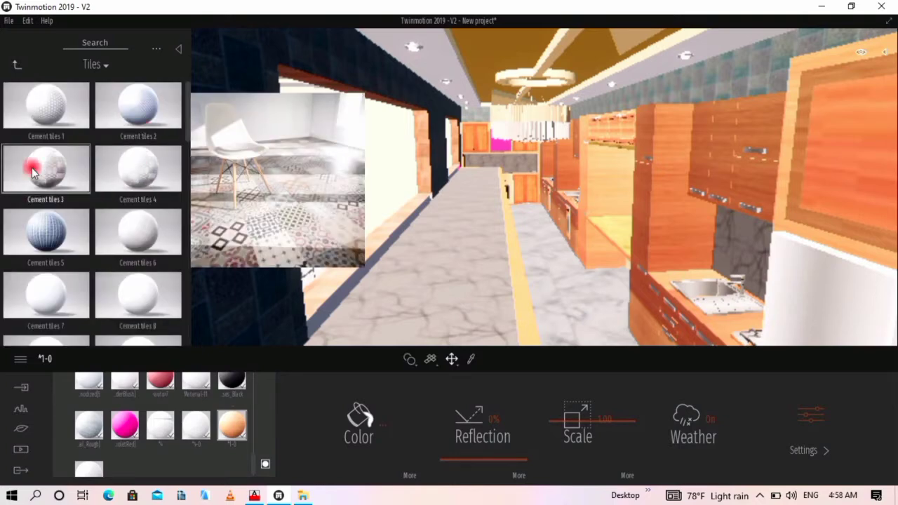
# - Browse the tile materials and apply Concrete tiles 8 to the kitchen floor beside the counter
pyautogui.scroll(-4, 141, 221)
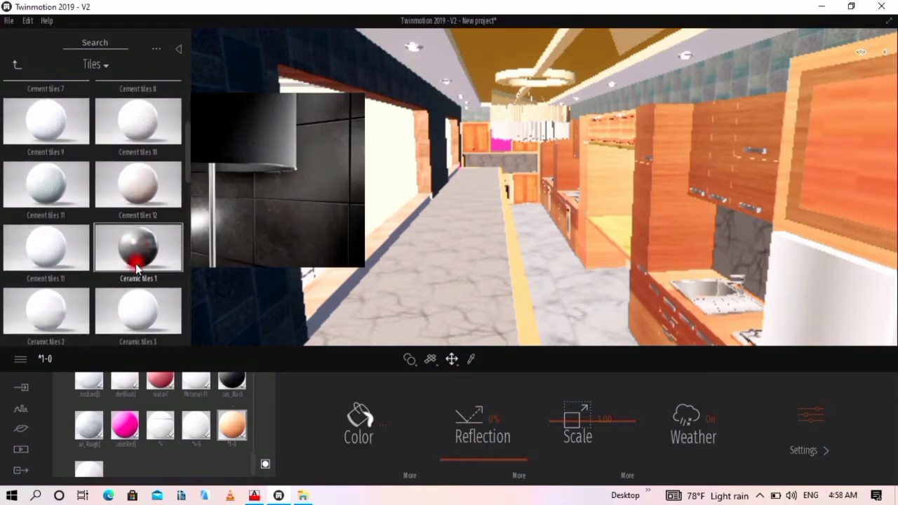
pyautogui.scroll(-7, 136, 267)
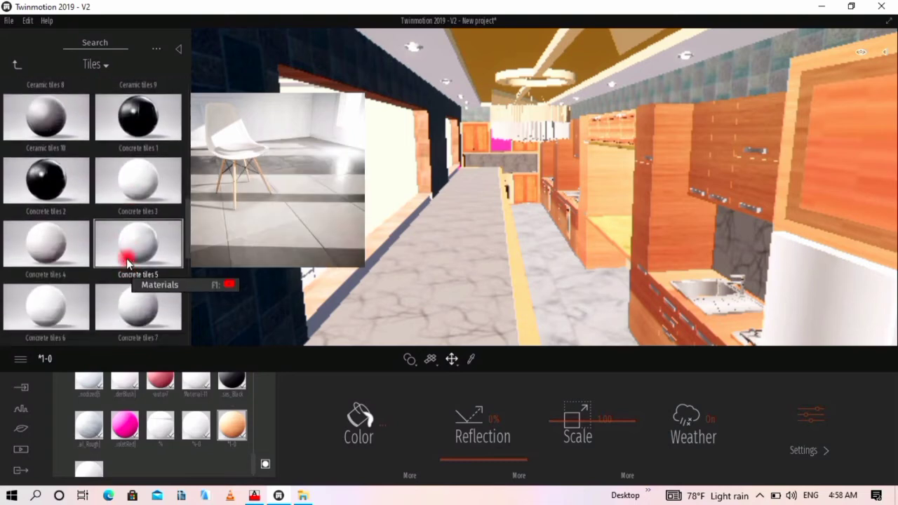
pyautogui.scroll(-1, 129, 245)
pyautogui.moveTo(127, 237); pyautogui.dragTo(550, 300)
pyautogui.scroll(-3, 145, 271)
pyautogui.moveTo(77, 223); pyautogui.dragTo(570, 315)
pyautogui.scroll(-1, 50, 297)
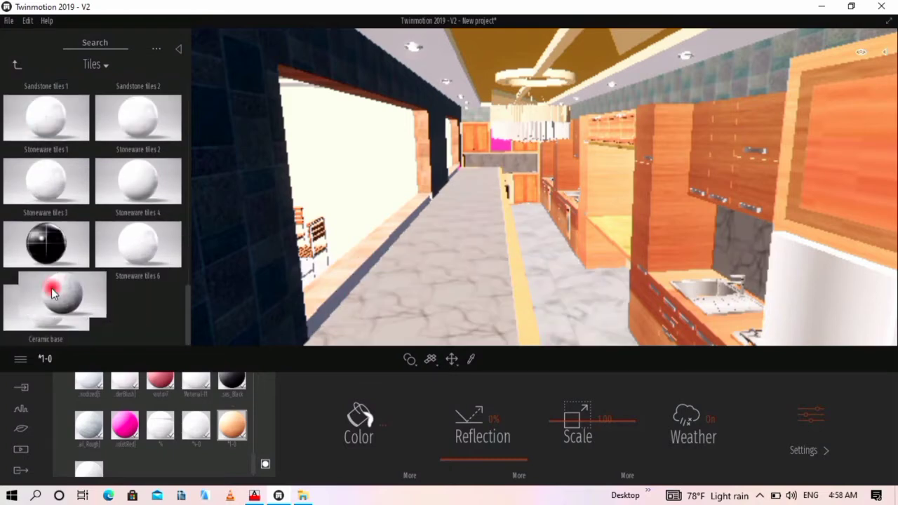
pyautogui.scroll(1, 55, 202)
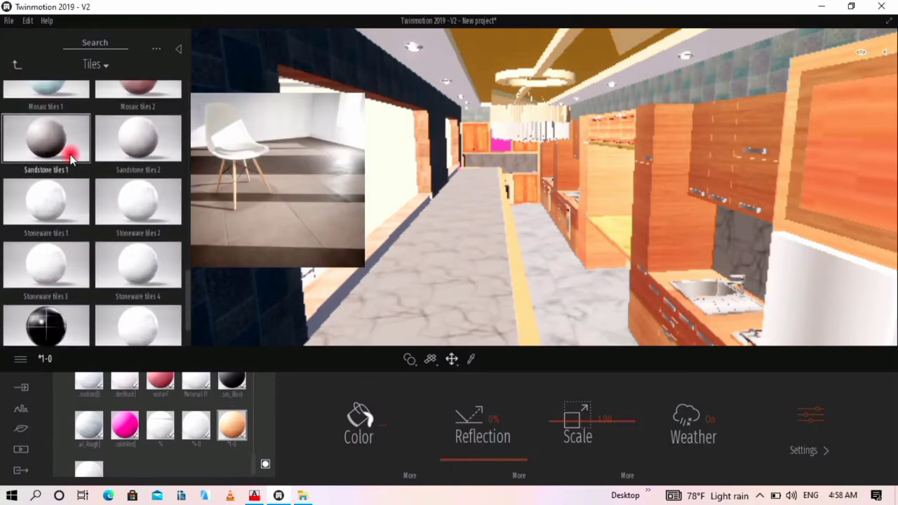
pyautogui.moveTo(87, 161); pyautogui.dragTo(45, 235)
pyautogui.scroll(2, 49, 212)
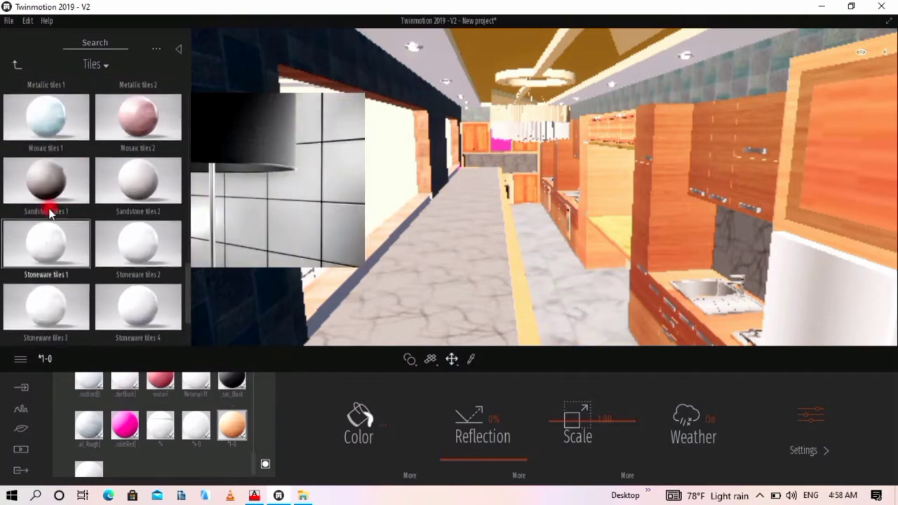
pyautogui.scroll(4, 48, 216)
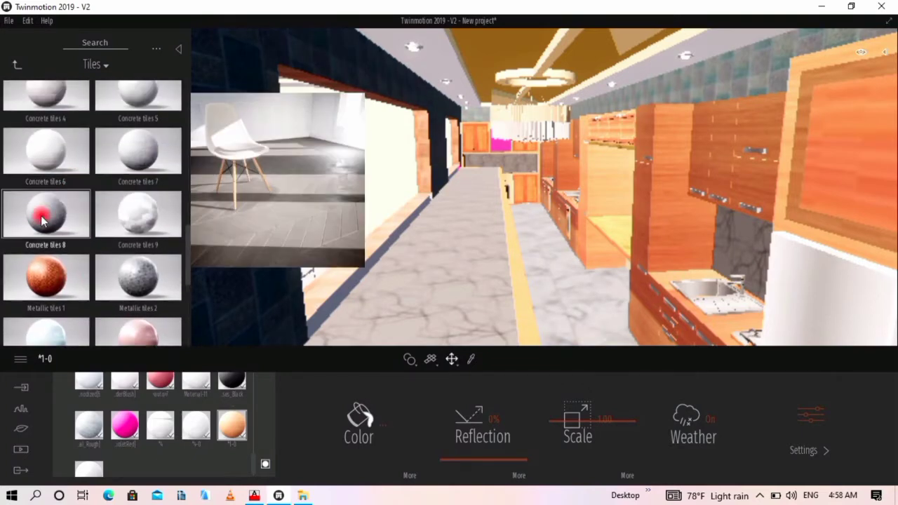
pyautogui.moveTo(42, 221); pyautogui.dragTo(570, 338)
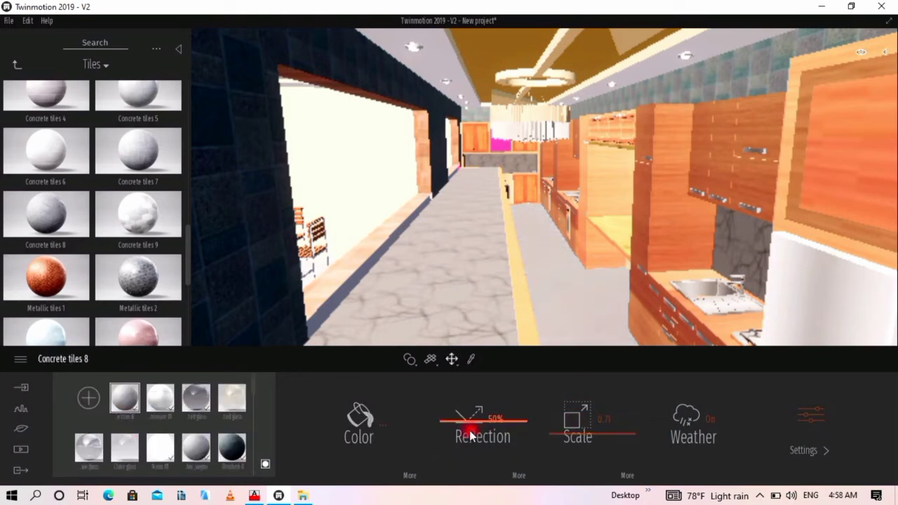
# - Change the colour of the floor's Concrete tiles 8 to a bright orange-tan
pyautogui.click(357, 421)
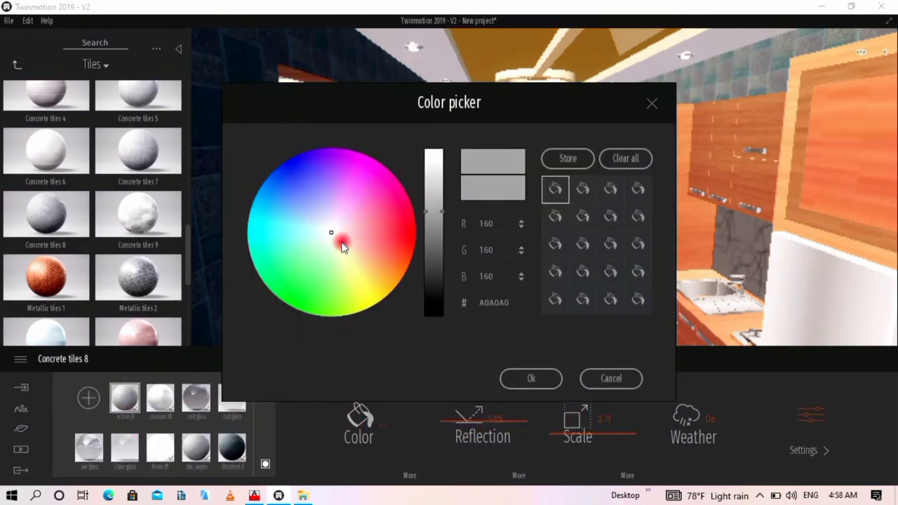
pyautogui.moveTo(341, 242); pyautogui.dragTo(354, 286)
pyautogui.moveTo(387, 252); pyautogui.dragTo(372, 263)
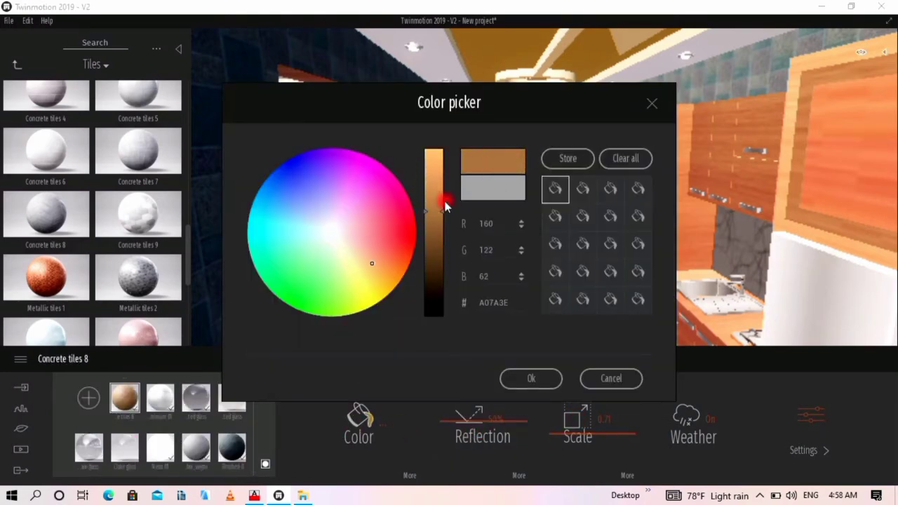
pyautogui.moveTo(444, 205); pyautogui.dragTo(445, 171)
pyautogui.click(529, 379)
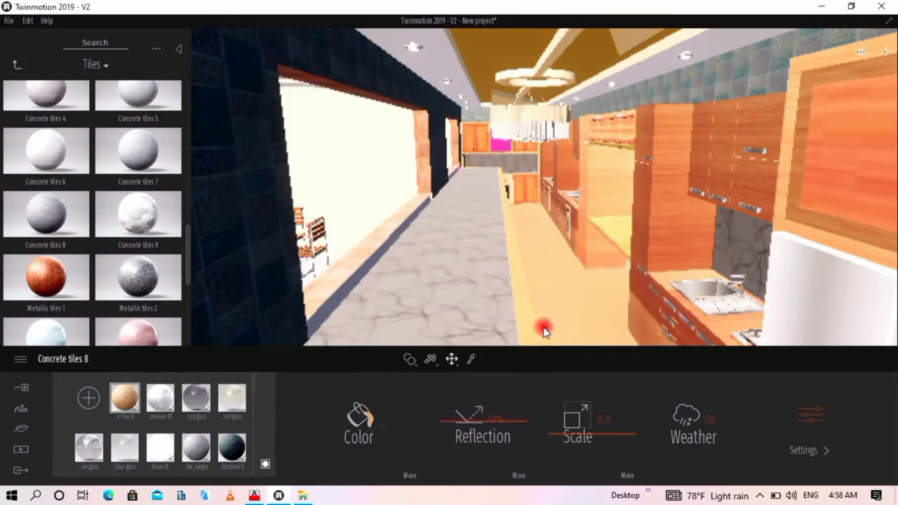
# - Set the scale of the Concrete tiles 8 floor material to 5.89 and inspect the tile pattern up close
pyautogui.moveTo(583, 431); pyautogui.dragTo(592, 398)
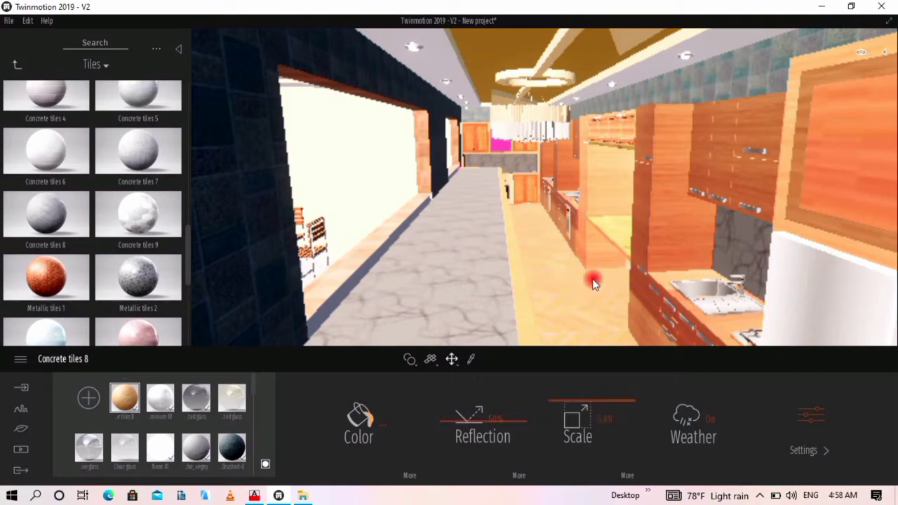
pyautogui.keyDown('shift'); pyautogui.moveTo(585, 309); pyautogui.dragTo(586, 307, button='middle'); pyautogui.keyUp('shift')
pyautogui.scroll(8, 551, 225)
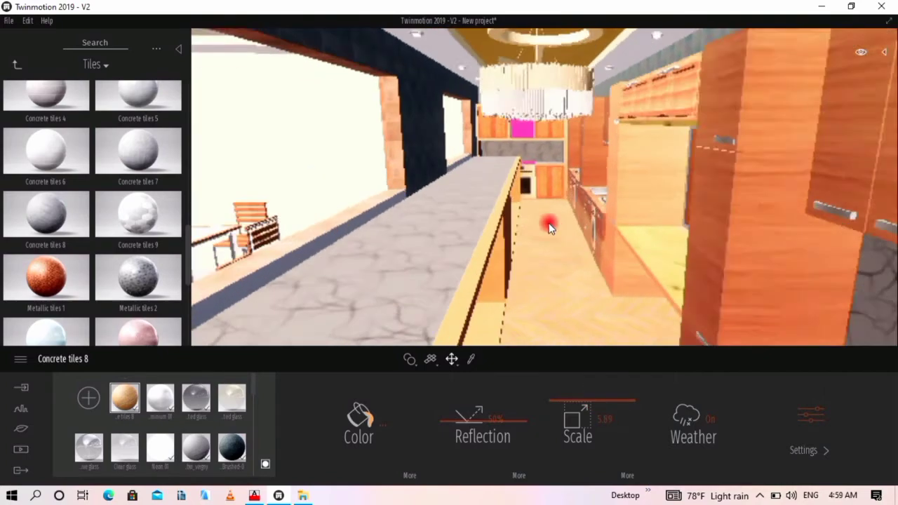
pyautogui.scroll(5, 566, 257)
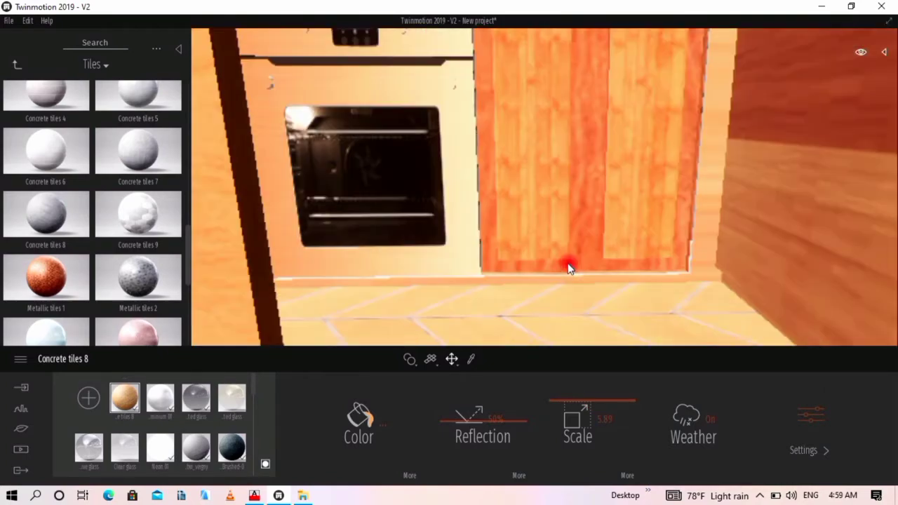
pyautogui.scroll(-5, 569, 220)
pyautogui.scroll(-4, 579, 239)
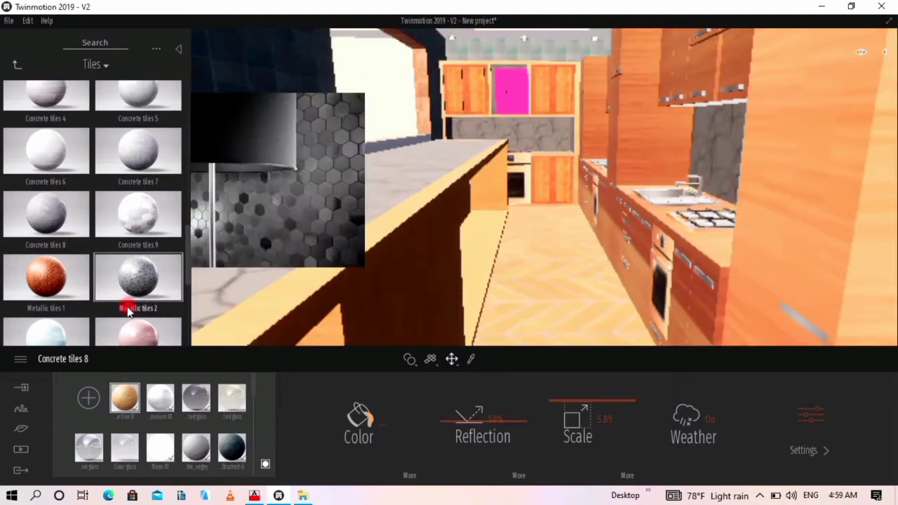
# - Change the colour of the kitchen floor's Concrete tiles 8 material to pale yellow, hex E8F2A2
pyautogui.click(375, 383)
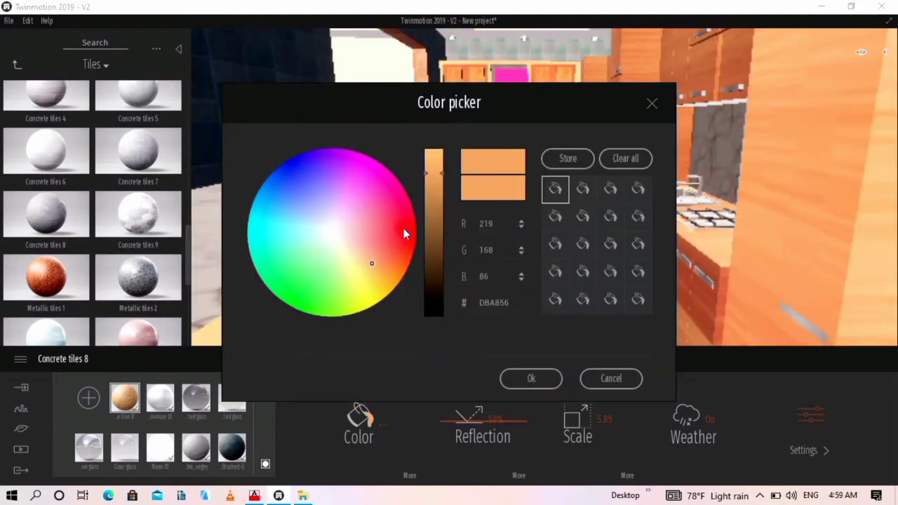
pyautogui.moveTo(372, 265); pyautogui.dragTo(344, 263)
pyautogui.moveTo(430, 195); pyautogui.dragTo(435, 152)
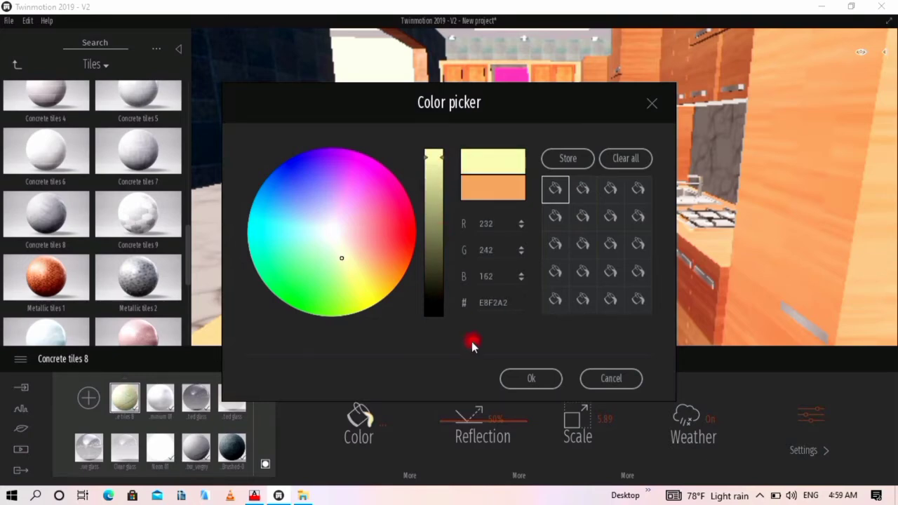
pyautogui.click(527, 376)
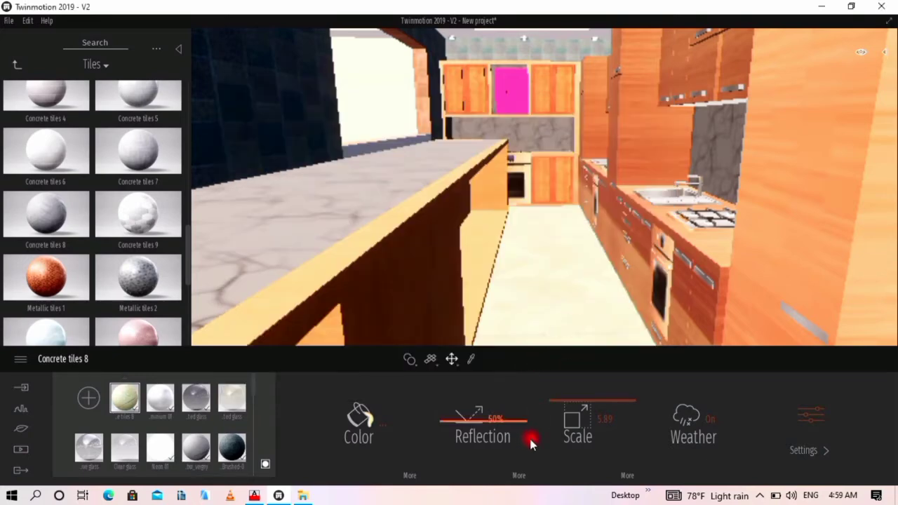
# - Set the scale of the Concrete tiles 8 floor material to 5.43 and darken its colour to near black
pyautogui.moveTo(562, 402)
pyautogui.mouseDown()
pyautogui.moveTo(563, 393)
pyautogui.moveTo(566, 402)
pyautogui.mouseUp()
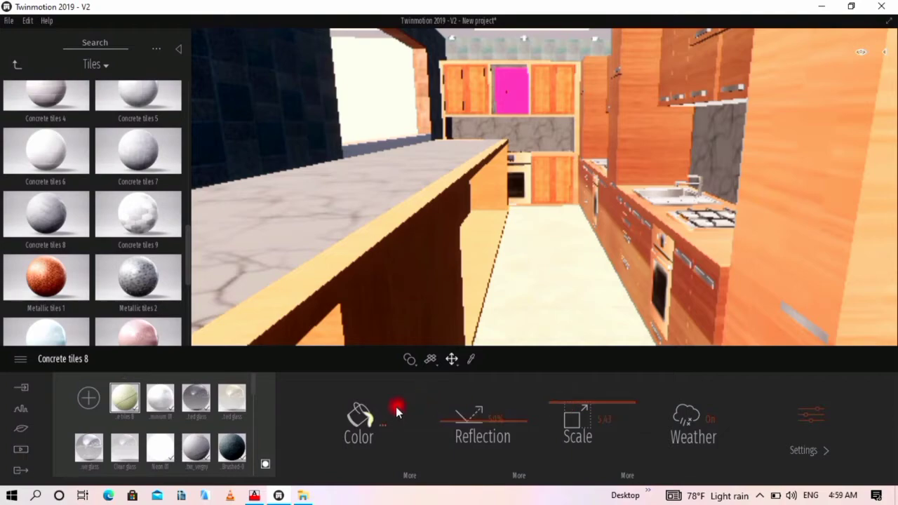
pyautogui.click(374, 387)
pyautogui.moveTo(426, 176); pyautogui.dragTo(429, 313)
pyautogui.click(523, 377)
# - Inspect the dark herringbone floor along the kitchen aisle, from close to the cabinets and from farther back
pyautogui.scroll(-4, 601, 275)
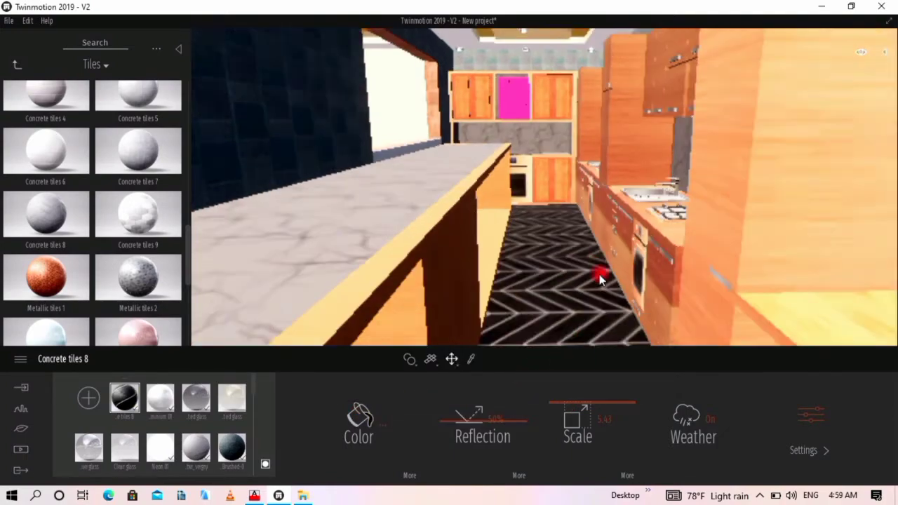
pyautogui.scroll(-2, 573, 282)
pyautogui.scroll(-3, 614, 262)
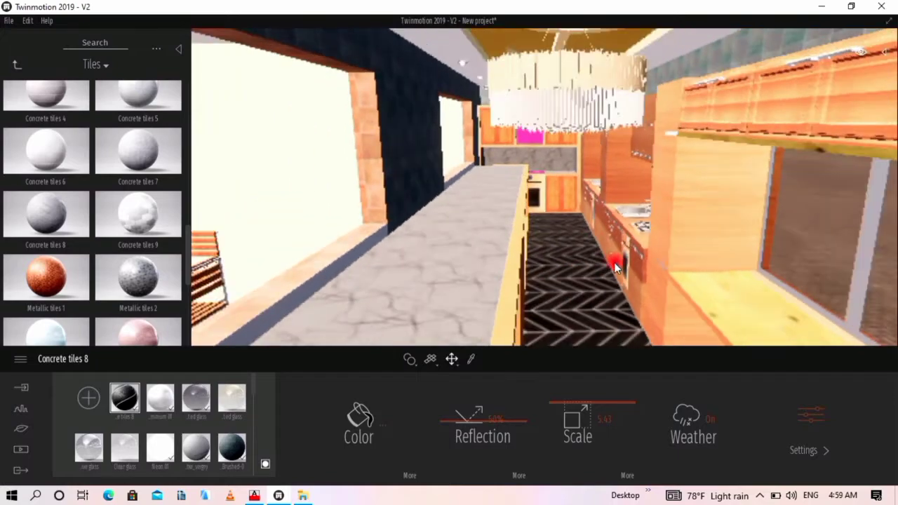
pyautogui.scroll(-3, 612, 271)
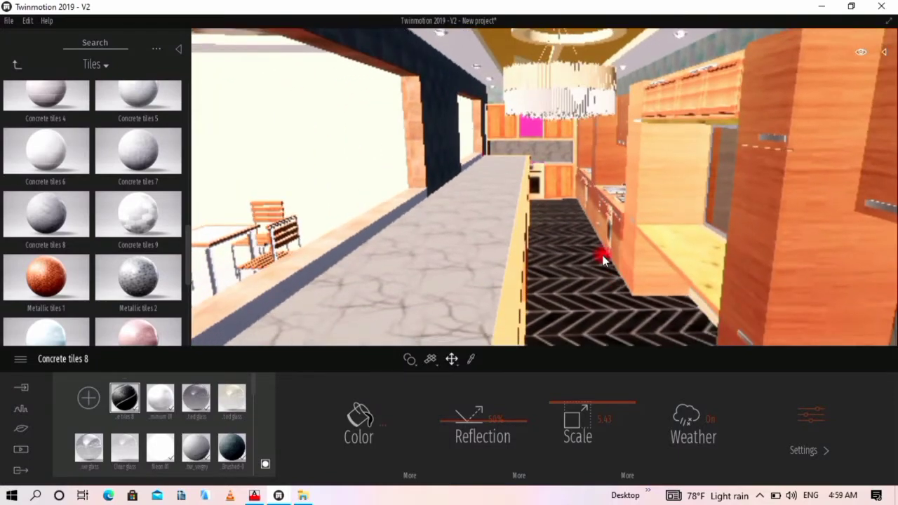
pyautogui.scroll(3, 602, 260)
pyautogui.scroll(3, 647, 235)
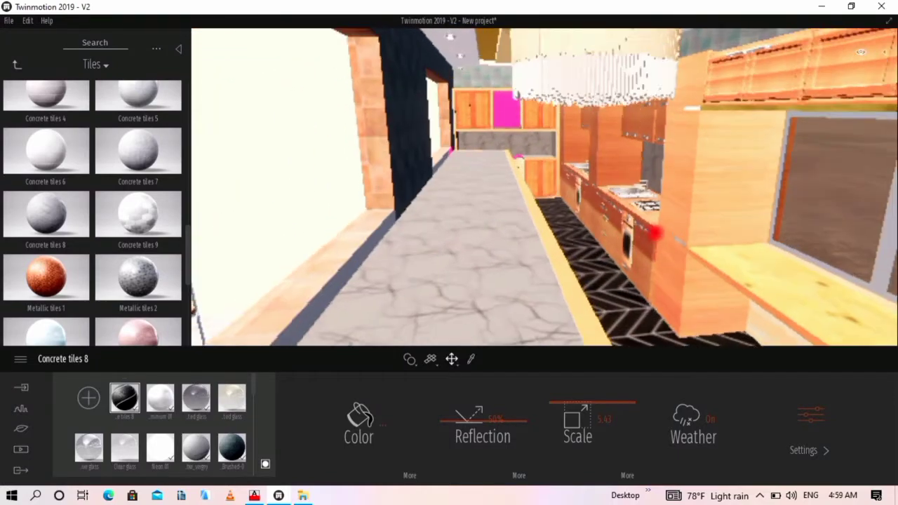
pyautogui.scroll(6, 642, 218)
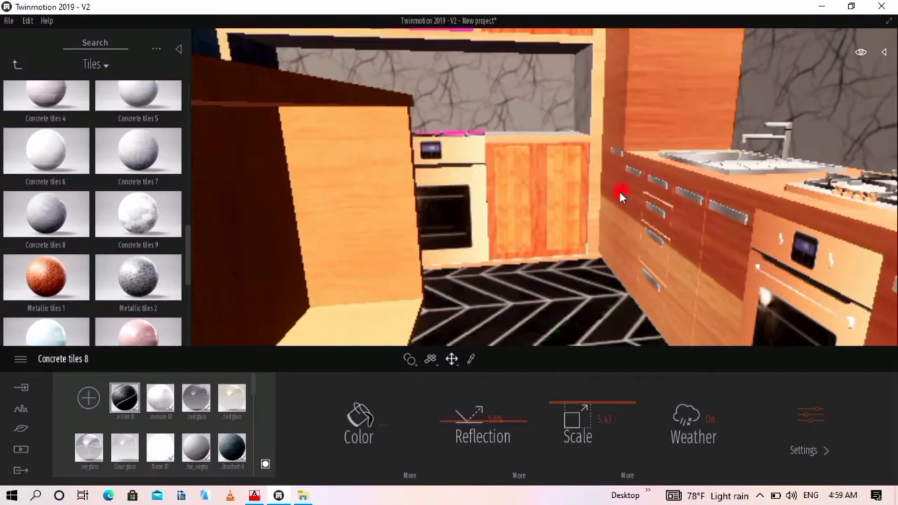
pyautogui.scroll(-8, 620, 198)
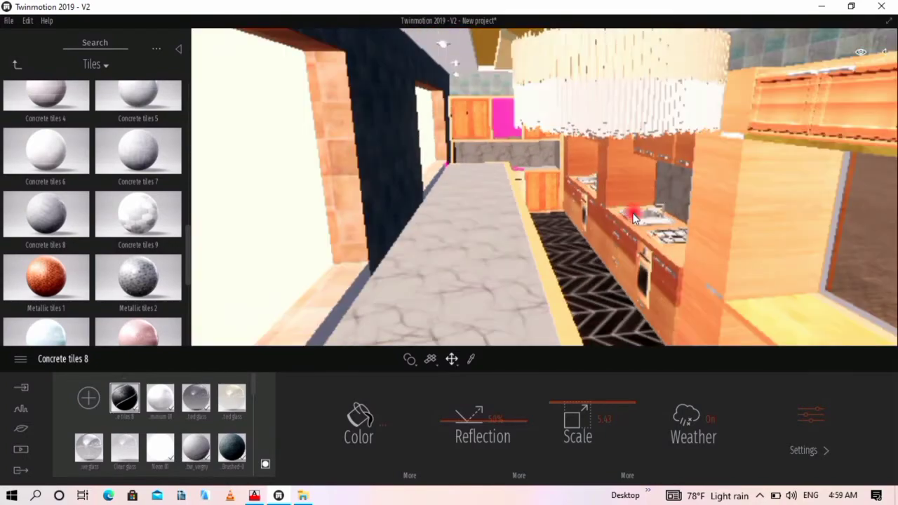
pyautogui.scroll(-5, 634, 218)
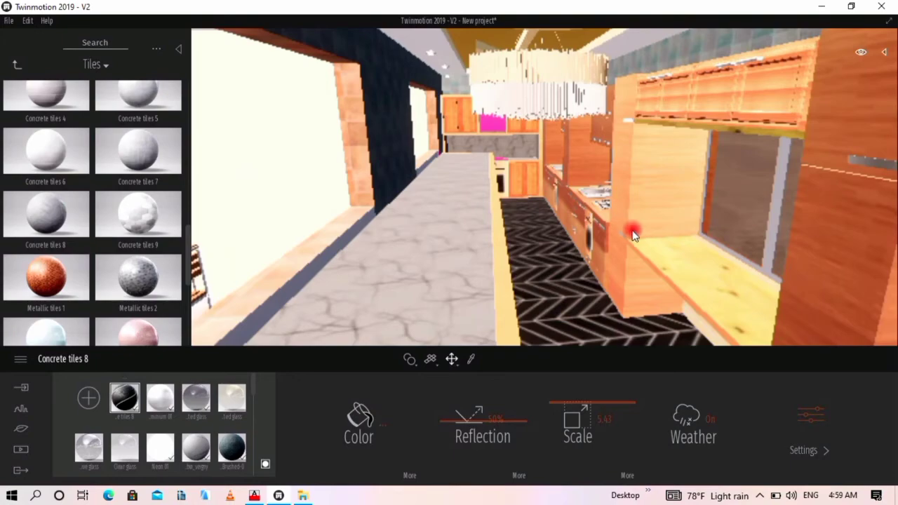
pyautogui.scroll(-5, 631, 234)
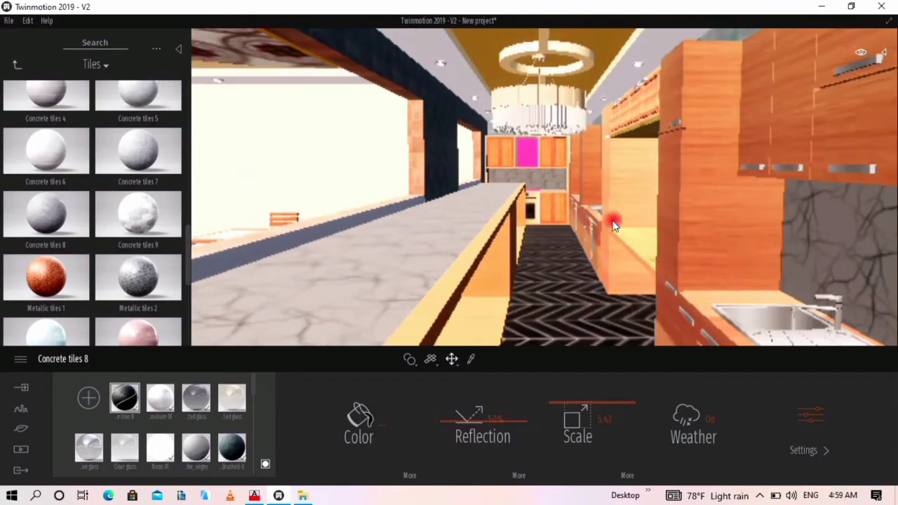
pyautogui.scroll(-5, 610, 225)
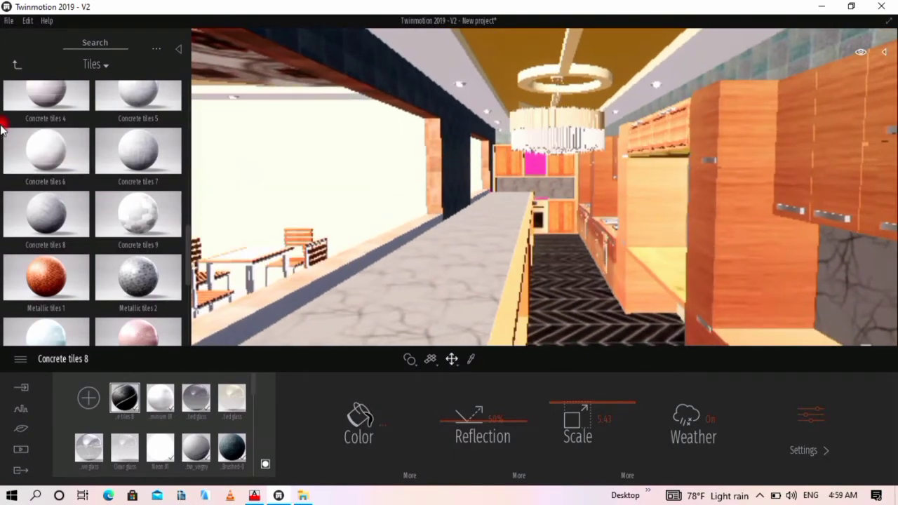
# - Leave the materials library and open the Humans category of the Characters library
pyautogui.click(19, 64)
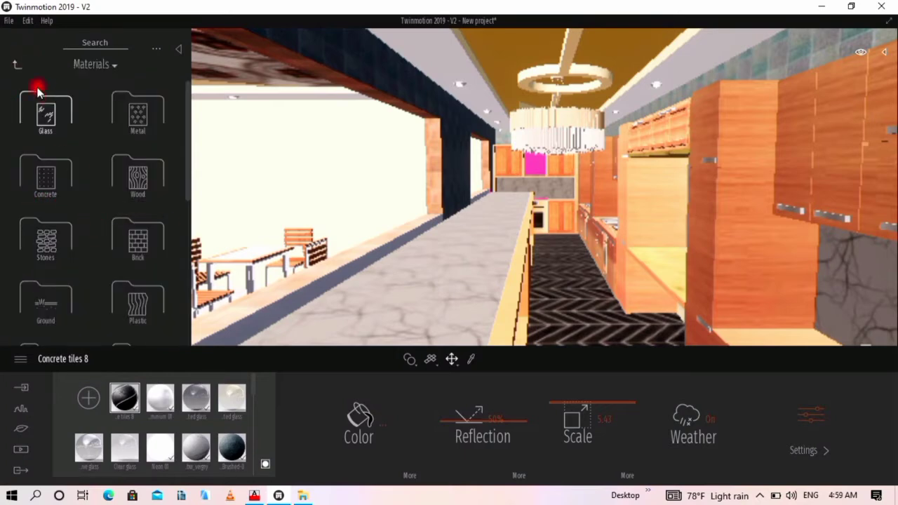
pyautogui.click(15, 67)
pyautogui.click(73, 246)
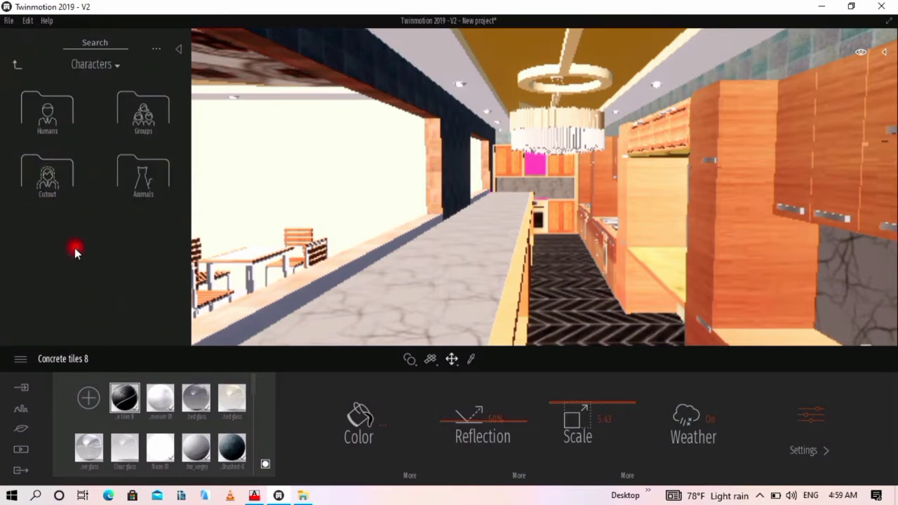
pyautogui.click(55, 127)
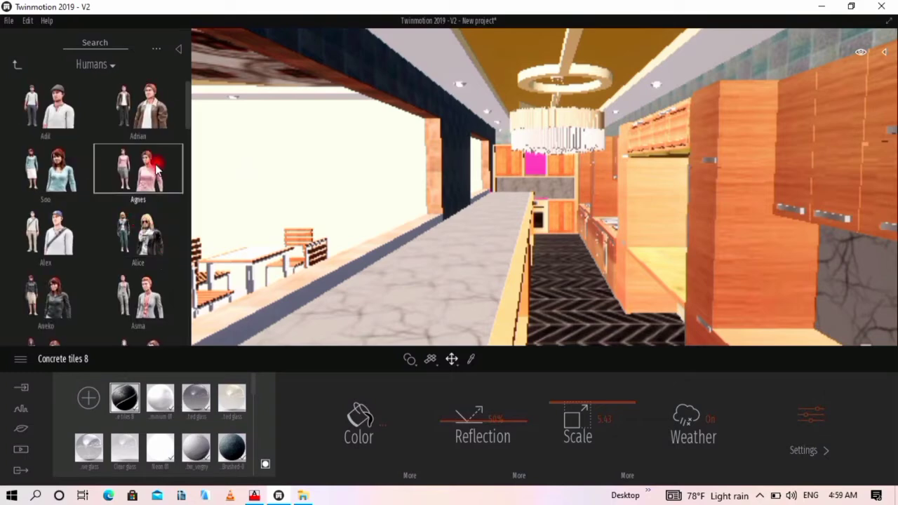
# - Browse the human characters, from the casual figures through the beach and child figures to the workers
pyautogui.scroll(1, 123, 269)
pyautogui.scroll(-10, 123, 269)
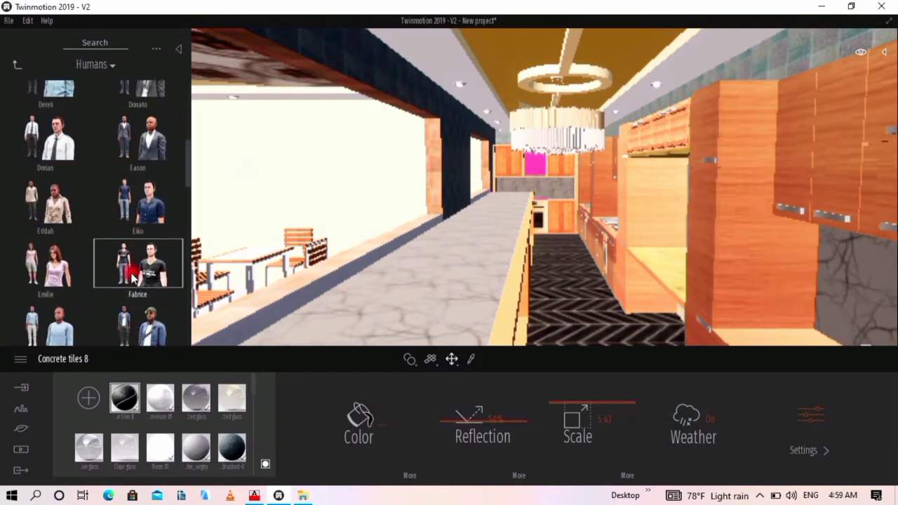
pyautogui.scroll(-8, 137, 301)
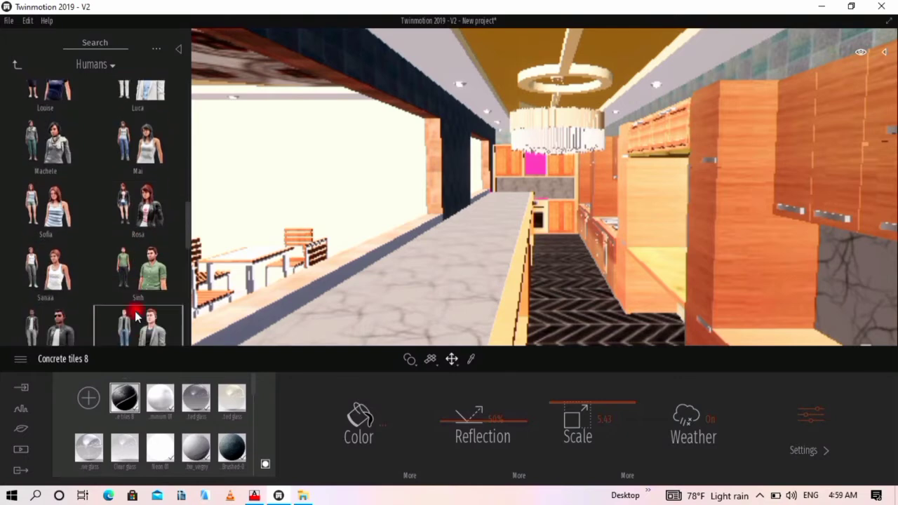
pyautogui.scroll(2, 136, 309)
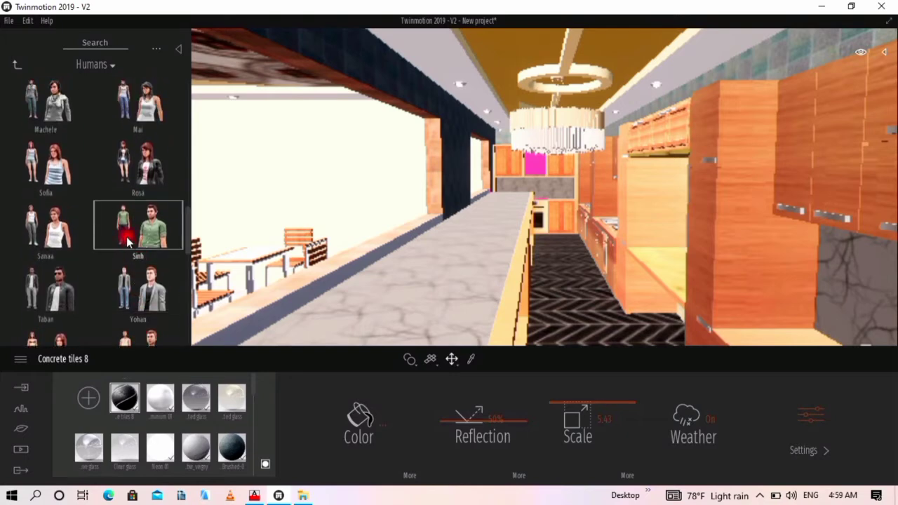
pyautogui.scroll(6, 124, 232)
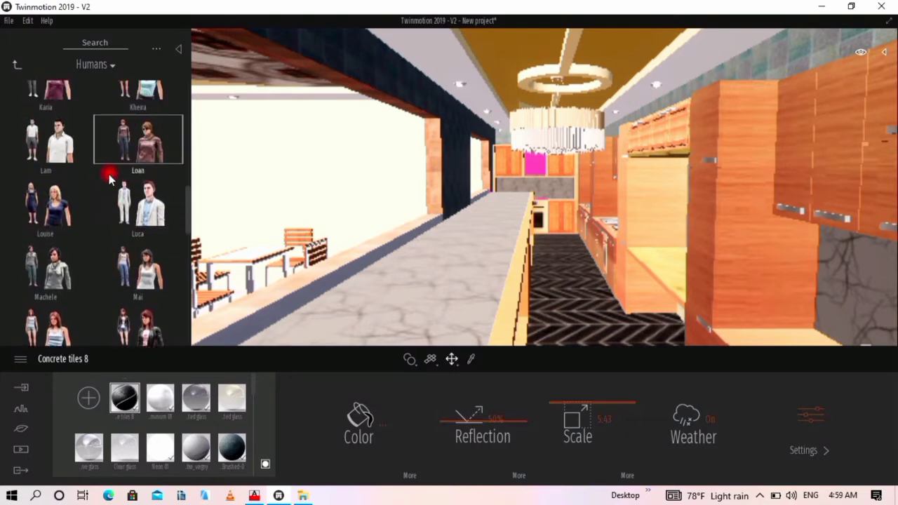
pyautogui.scroll(3, 105, 156)
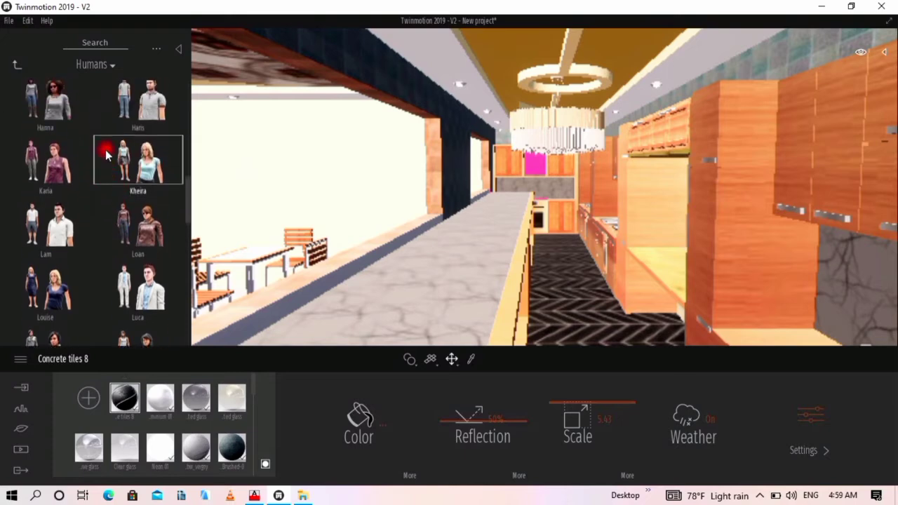
pyautogui.scroll(-15, 118, 245)
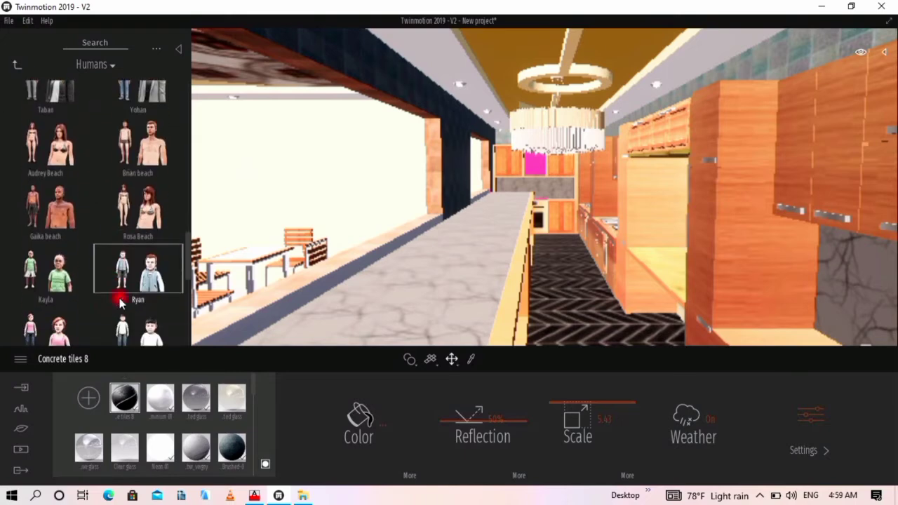
pyautogui.scroll(-3, 106, 316)
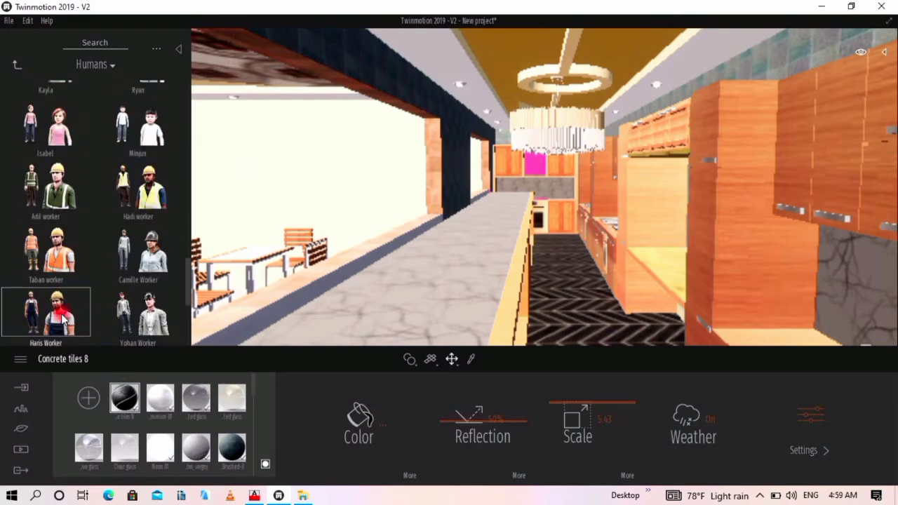
# - Try placing the Haris Worker character at the near end of the marble counter, and delete it
pyautogui.moveTo(62, 323); pyautogui.dragTo(531, 294)
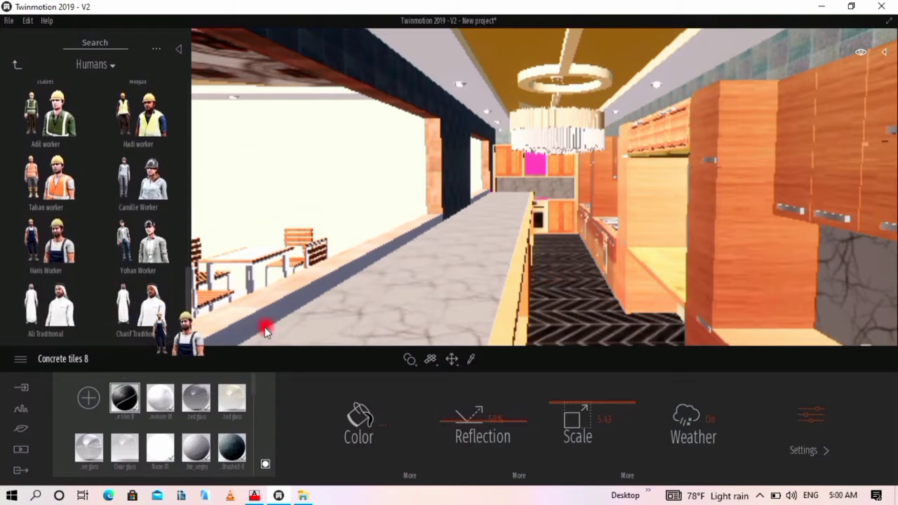
pyautogui.moveTo(265, 331); pyautogui.dragTo(306, 330)
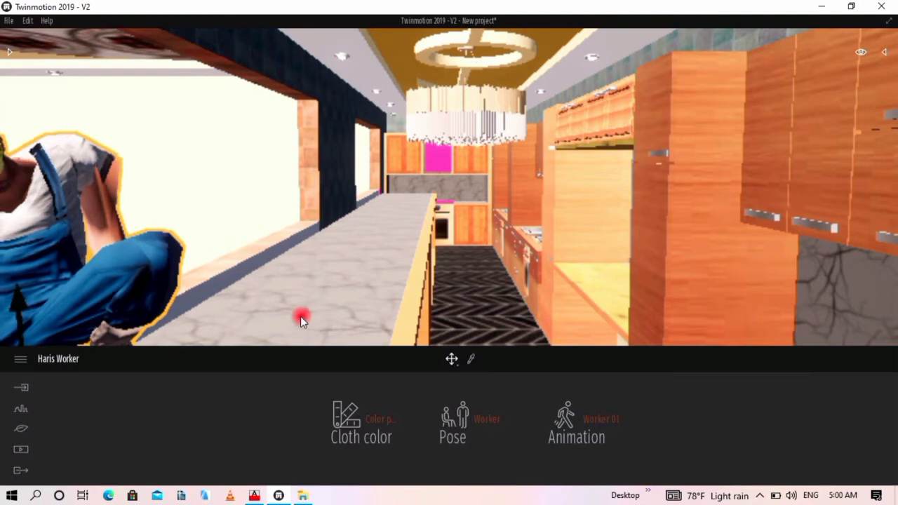
pyautogui.press('Delete')
pyautogui.scroll(-1, 90, 101)
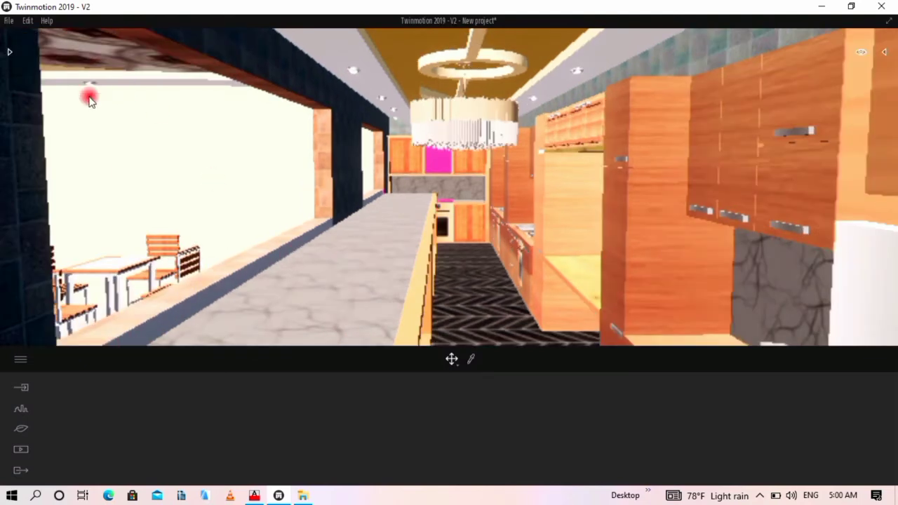
# - Reopen the Humans library and look through the traditional, worker, child and casual characters for a suitable kitchen figure
pyautogui.click(9, 52)
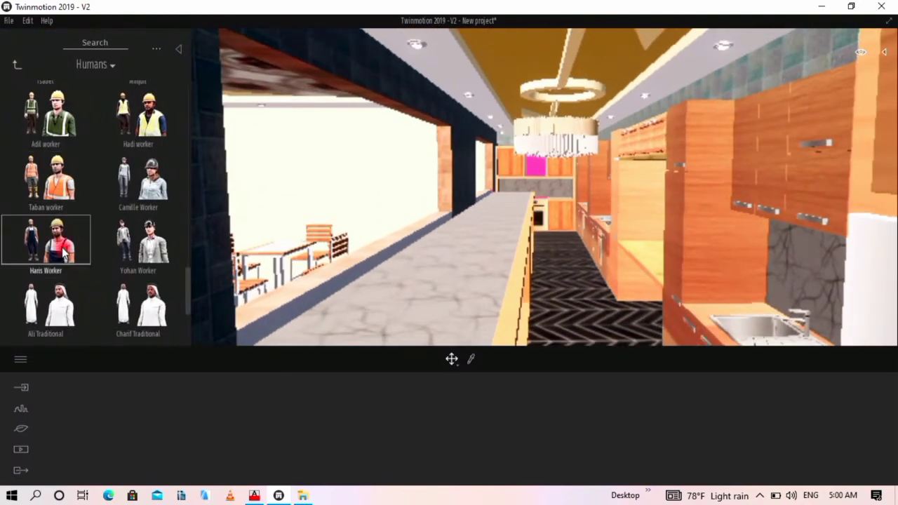
pyautogui.moveTo(56, 245); pyautogui.dragTo(67, 264)
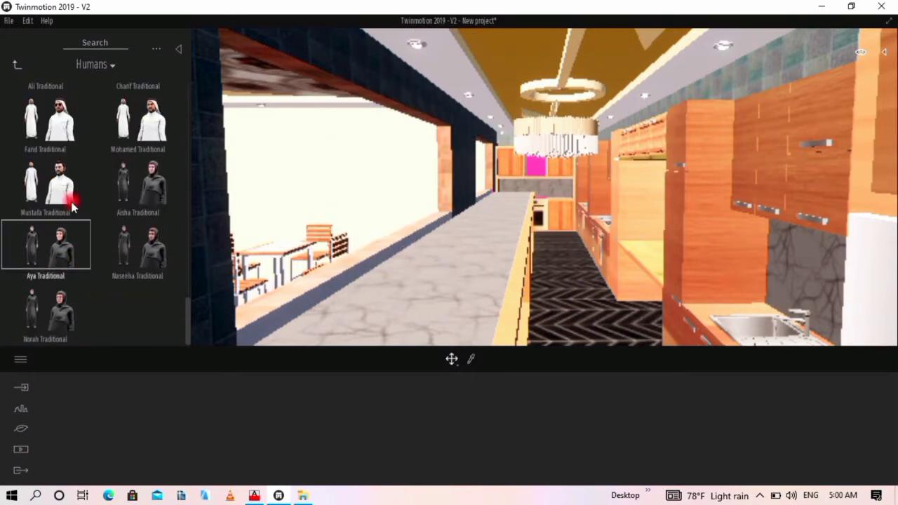
pyautogui.scroll(3, 74, 191)
pyautogui.scroll(2, 171, 169)
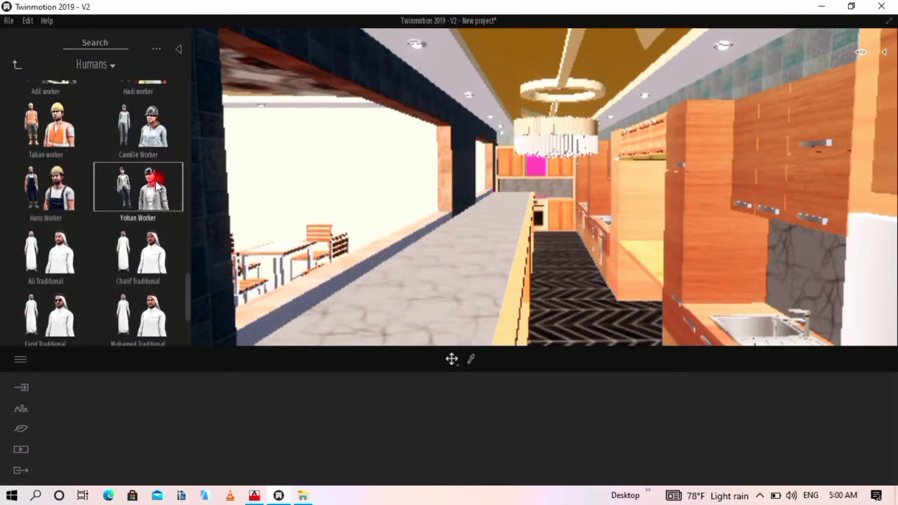
pyautogui.moveTo(155, 184); pyautogui.dragTo(51, 216)
pyautogui.scroll(4, 52, 146)
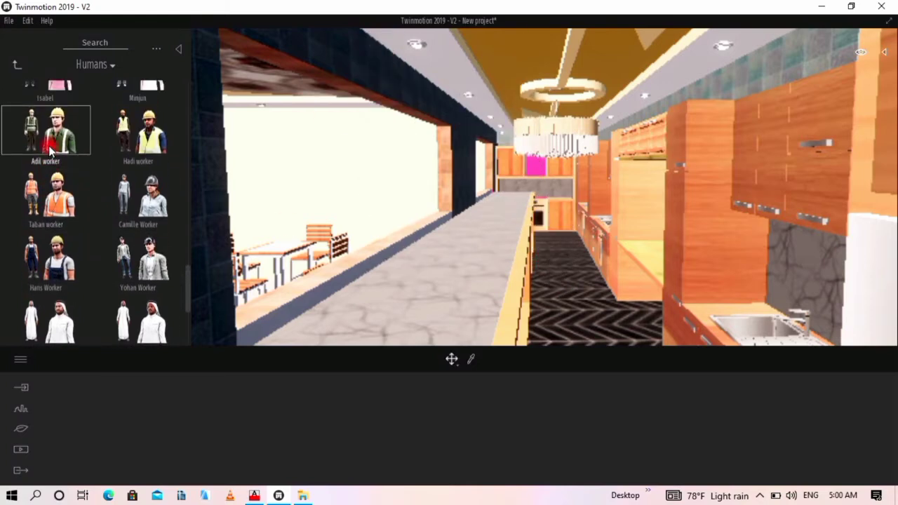
pyautogui.scroll(6, 70, 161)
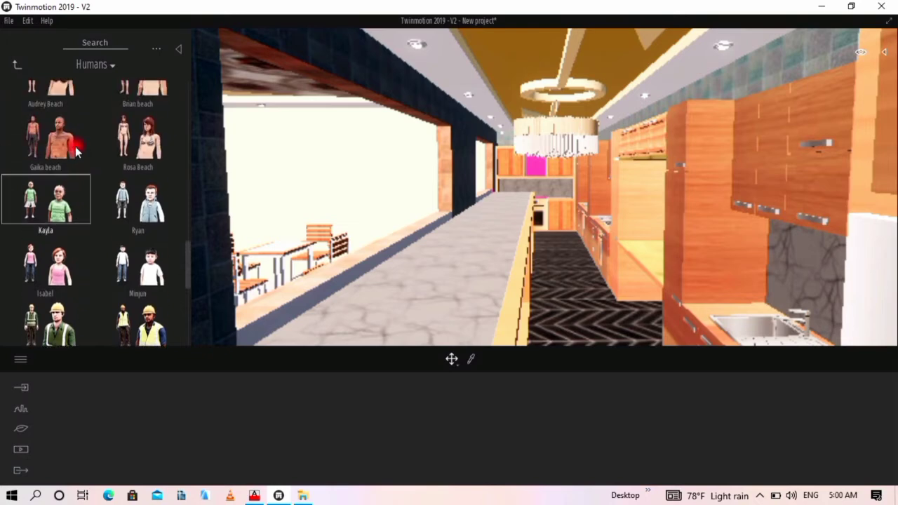
pyautogui.scroll(5, 68, 160)
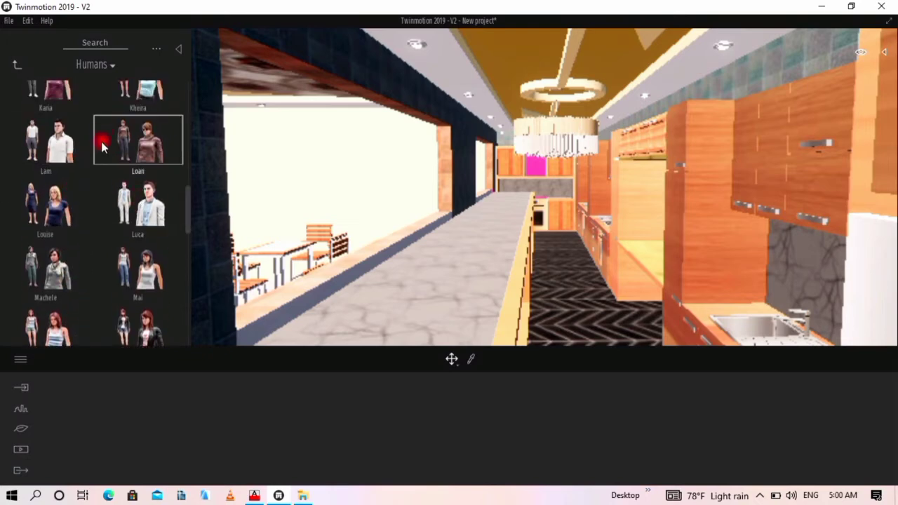
pyautogui.scroll(4, 93, 150)
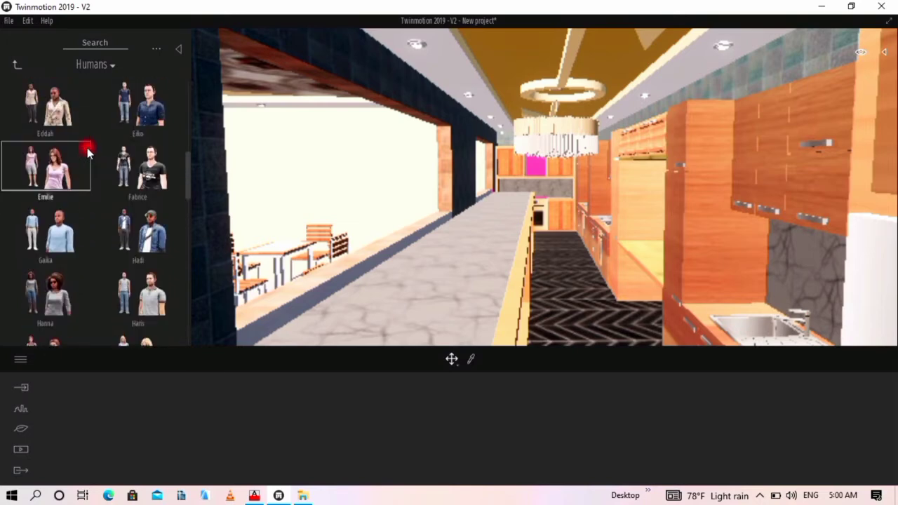
pyautogui.scroll(1, 79, 174)
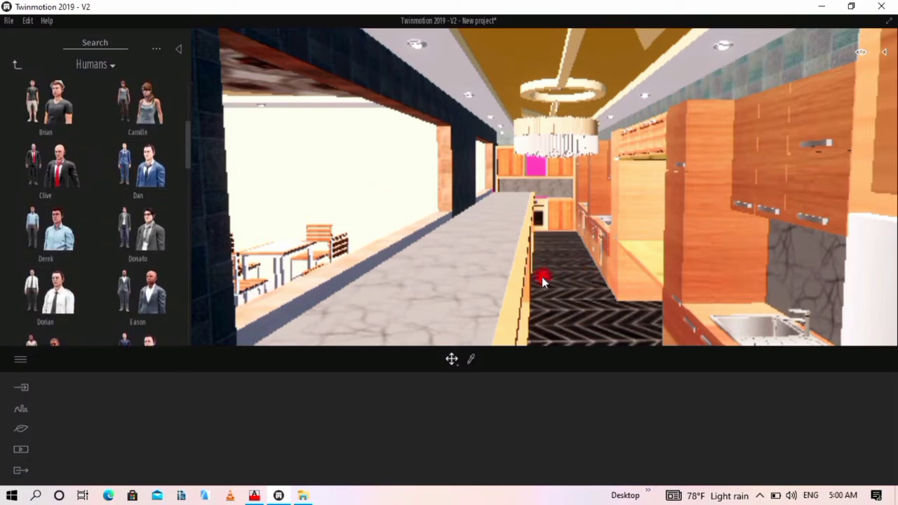
pyautogui.press('Up')
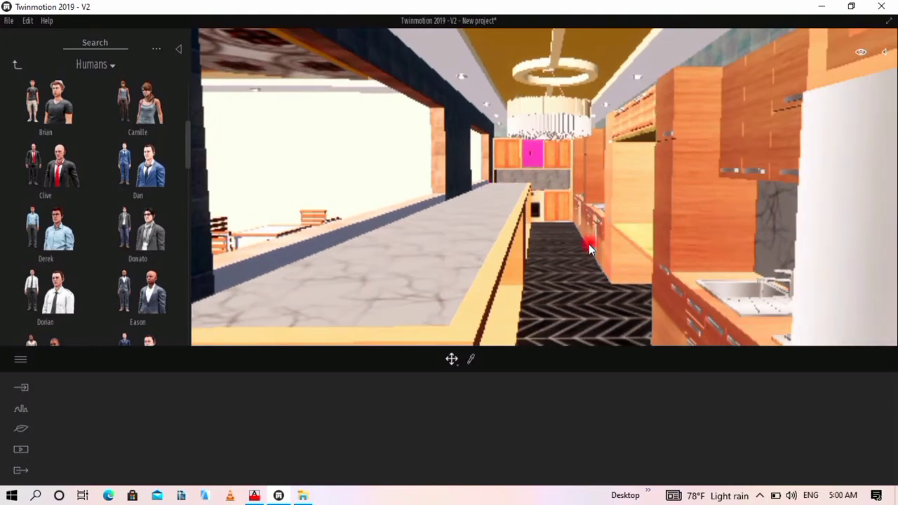
# - Leave the Characters library and open the Food category of the Home kitchen furniture, checking the Appliance category on the way
pyautogui.keyDown('shift'); pyautogui.moveTo(587, 244); pyautogui.dragTo(588, 245, button='middle'); pyautogui.keyUp('shift')
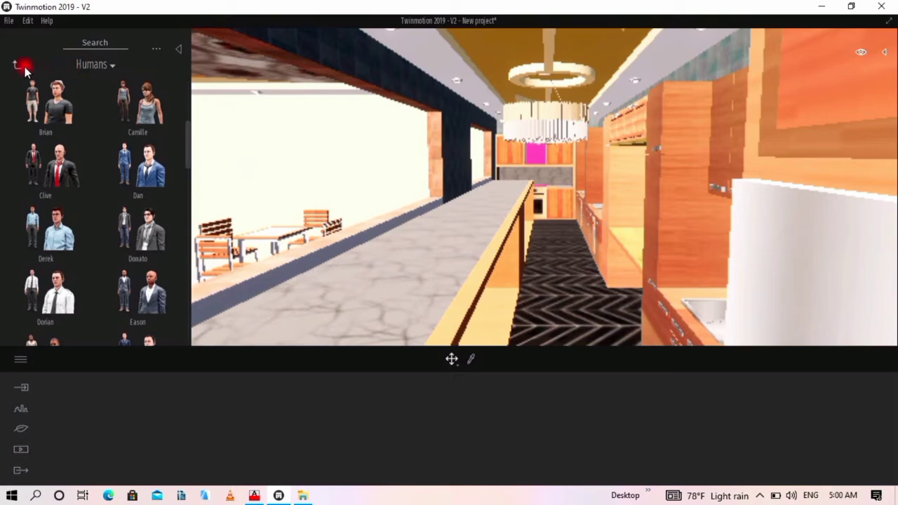
pyautogui.click(23, 67)
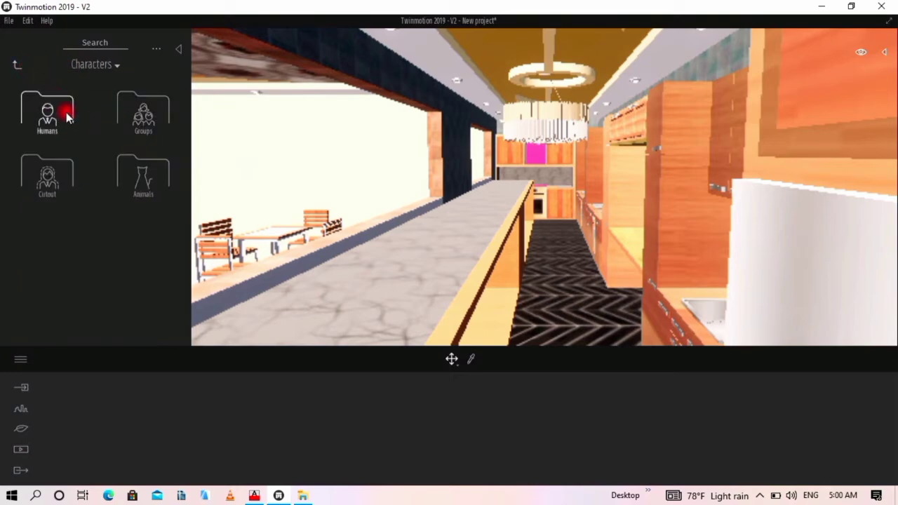
pyautogui.click(12, 65)
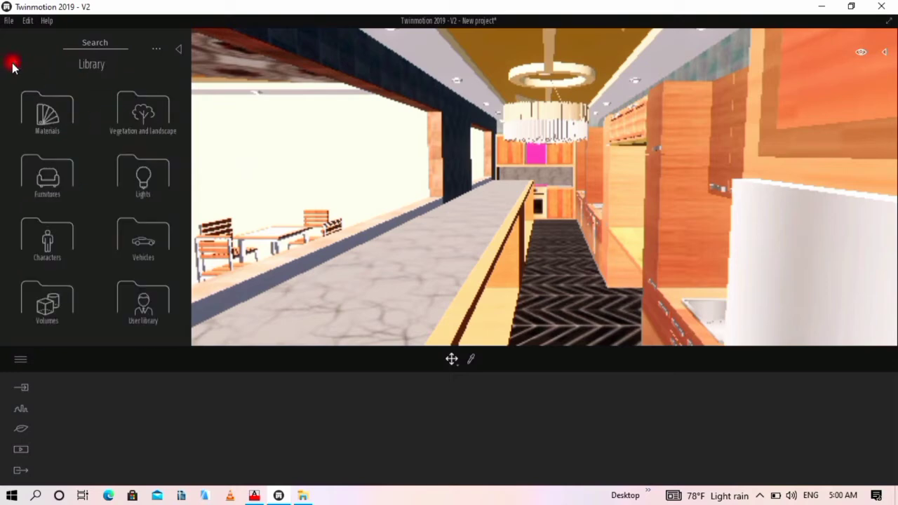
pyautogui.click(62, 177)
pyautogui.click(46, 126)
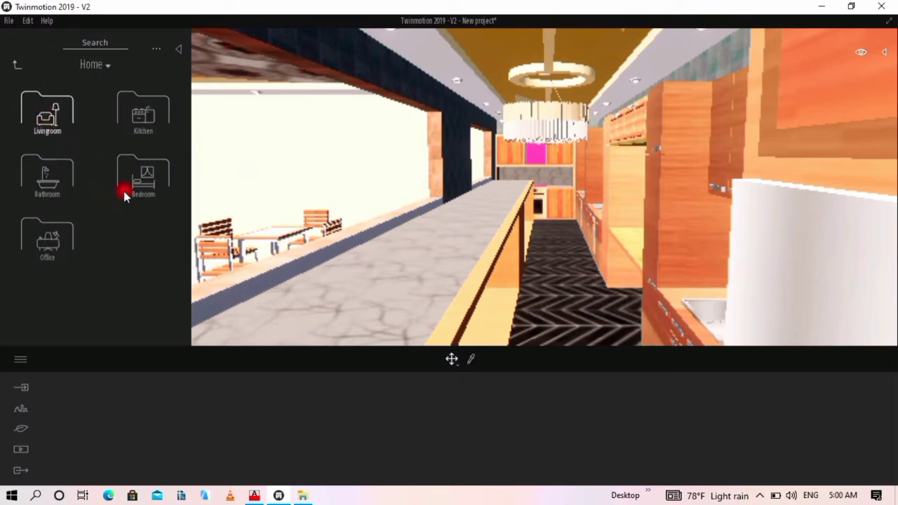
pyautogui.click(145, 123)
pyautogui.click(138, 108)
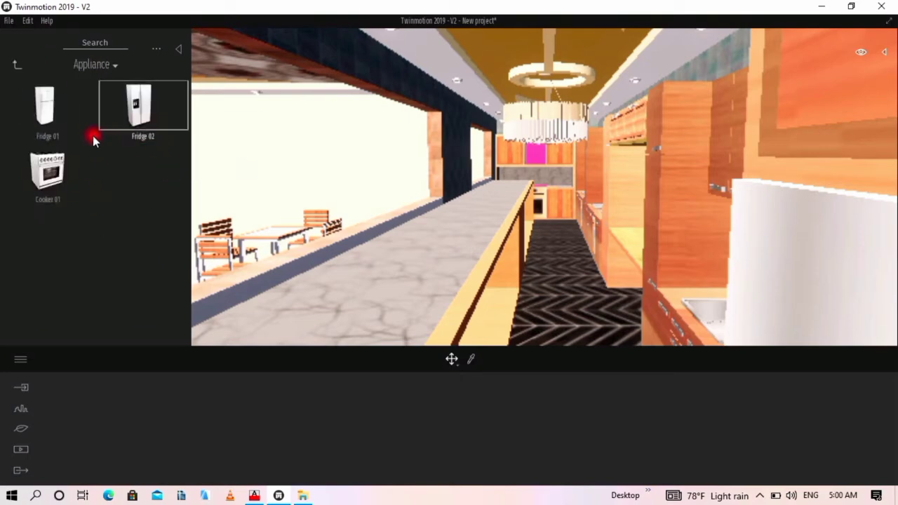
pyautogui.click(14, 66)
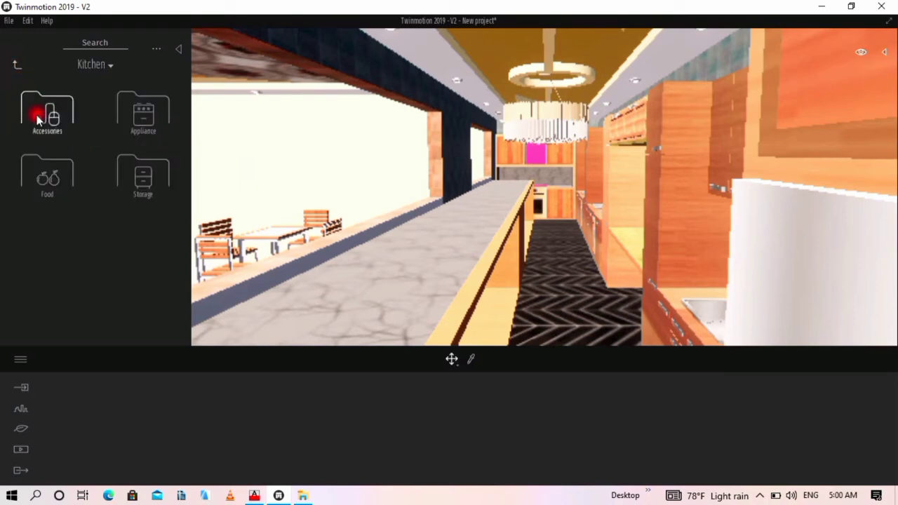
pyautogui.click(61, 166)
# - Place the Bowl of oranges on the light wood worktop beside the window, between the tall kitchen cabinets
pyautogui.moveTo(64, 120); pyautogui.dragTo(501, 223)
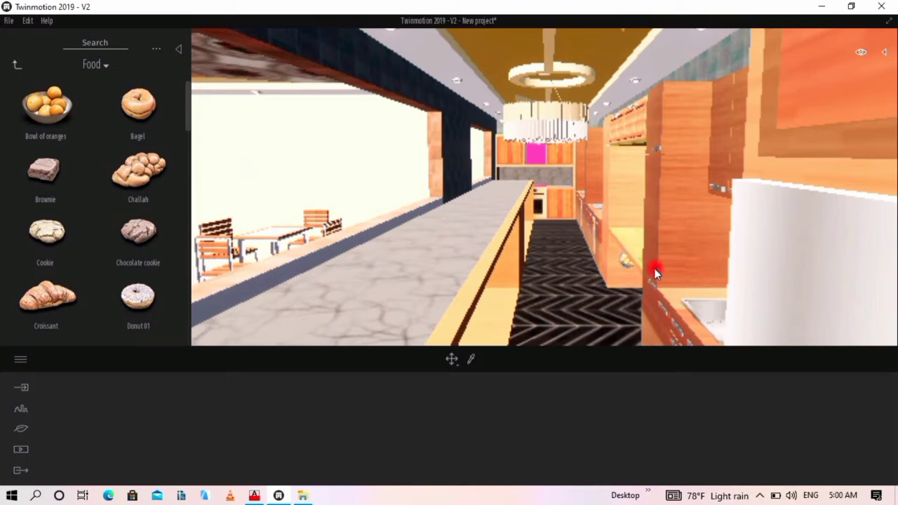
pyautogui.moveTo(693, 303); pyautogui.dragTo(482, 208)
pyautogui.keyDown('shift'); pyautogui.moveTo(480, 204); pyautogui.dragTo(541, 201, button='middle'); pyautogui.keyUp('shift')
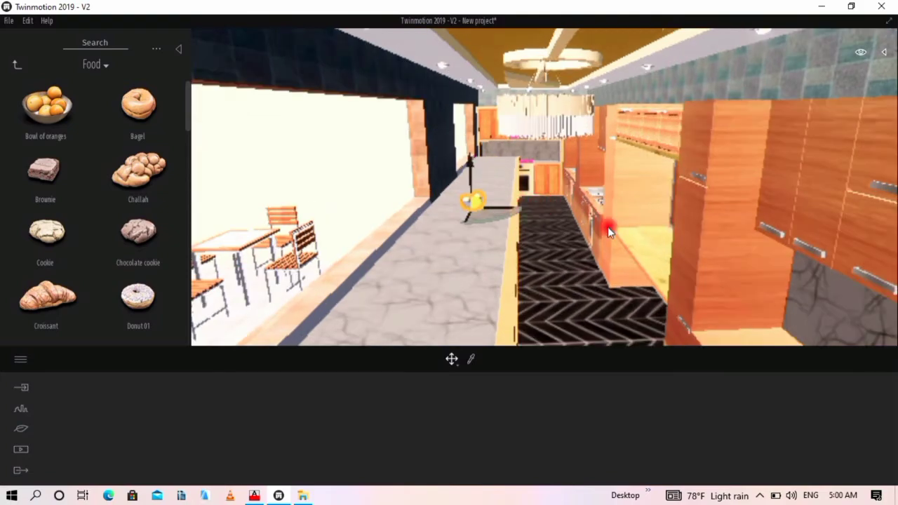
pyautogui.keyDown('shift'); pyautogui.moveTo(608, 231); pyautogui.dragTo(588, 211, button='middle'); pyautogui.keyUp('shift')
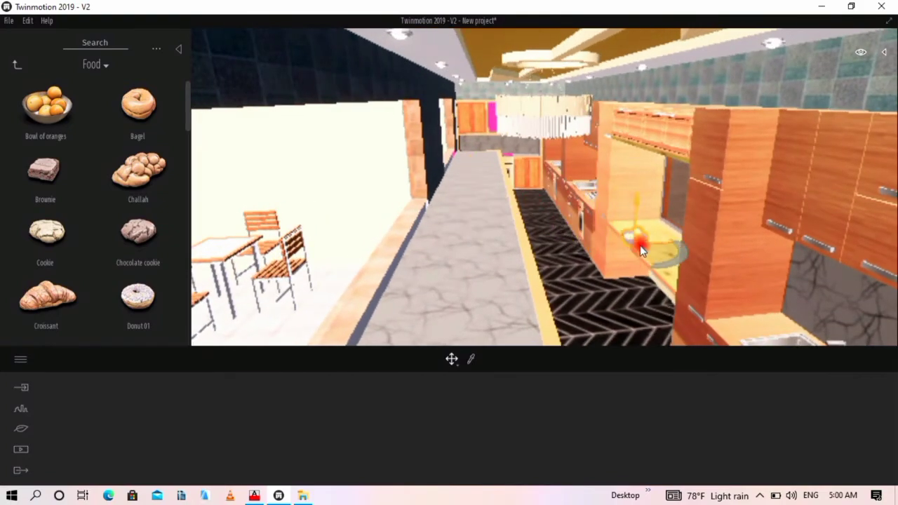
pyautogui.moveTo(640, 245); pyautogui.dragTo(646, 240)
# - Copy the bowl of oranges onto the marble counter as one instance with 2.52 m spacing
pyautogui.scroll(3, 672, 253)
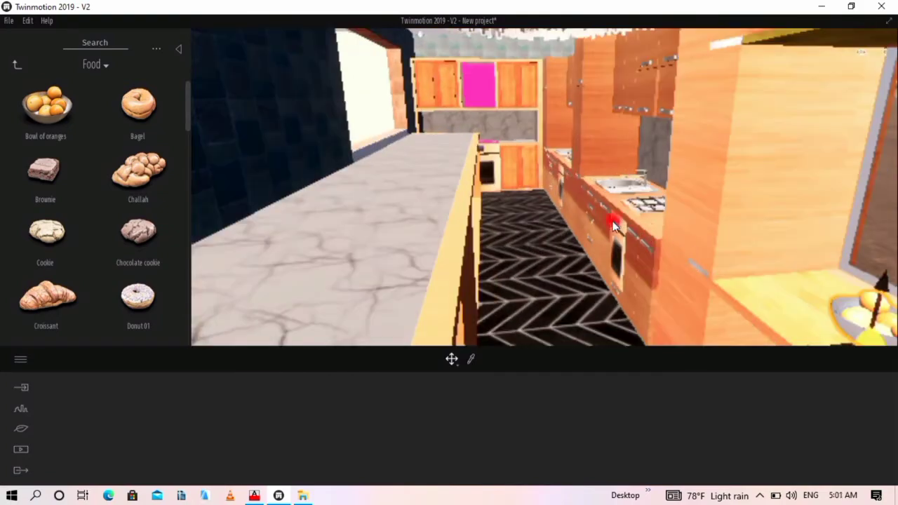
pyautogui.scroll(-1, 648, 250)
pyautogui.scroll(-5, 141, 168)
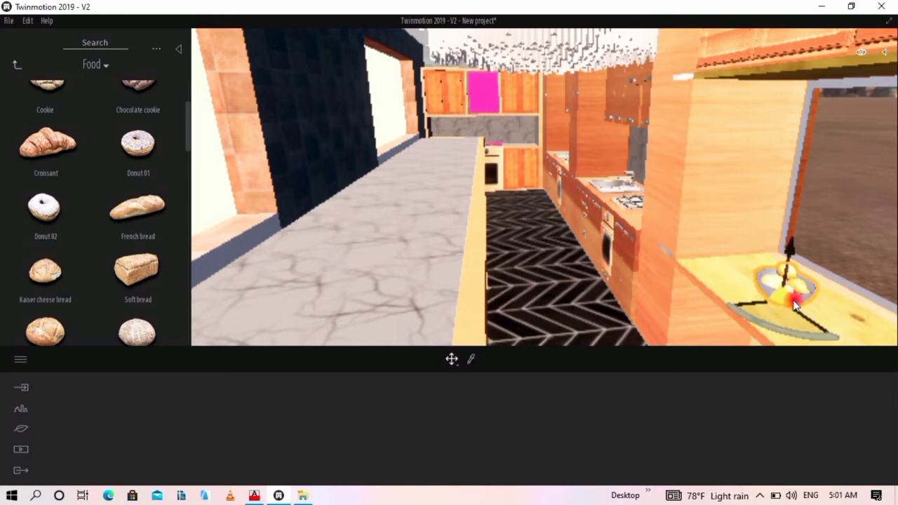
pyautogui.keyDown('alt'); pyautogui.moveTo(785, 306); pyautogui.dragTo(395, 197); pyautogui.keyUp('alt')
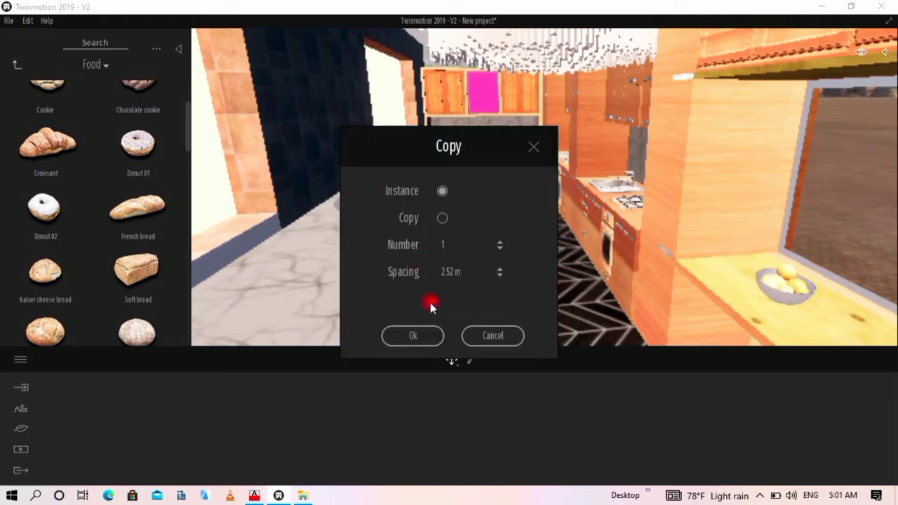
pyautogui.click(416, 335)
# - Browse the Food, Appliance and Storage categories of the kitchen furniture for further items
pyautogui.scroll(-1, 105, 185)
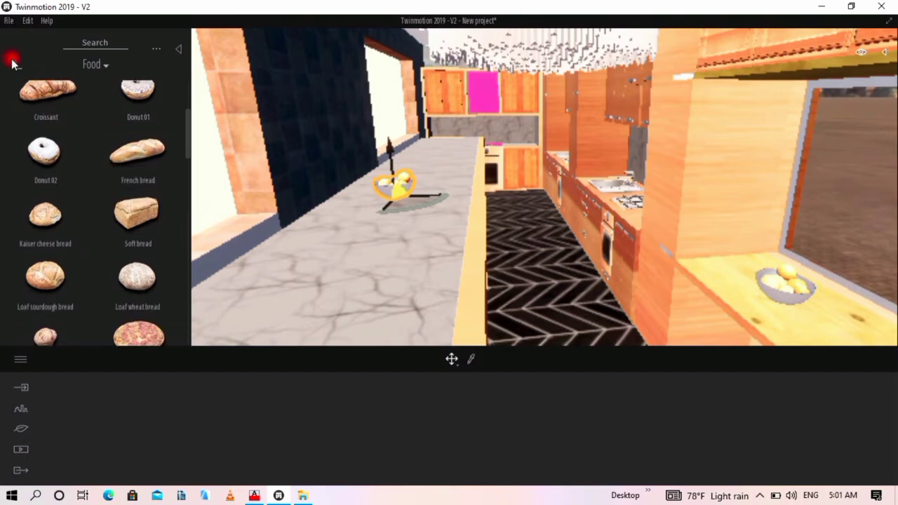
pyautogui.click(13, 63)
pyautogui.click(54, 188)
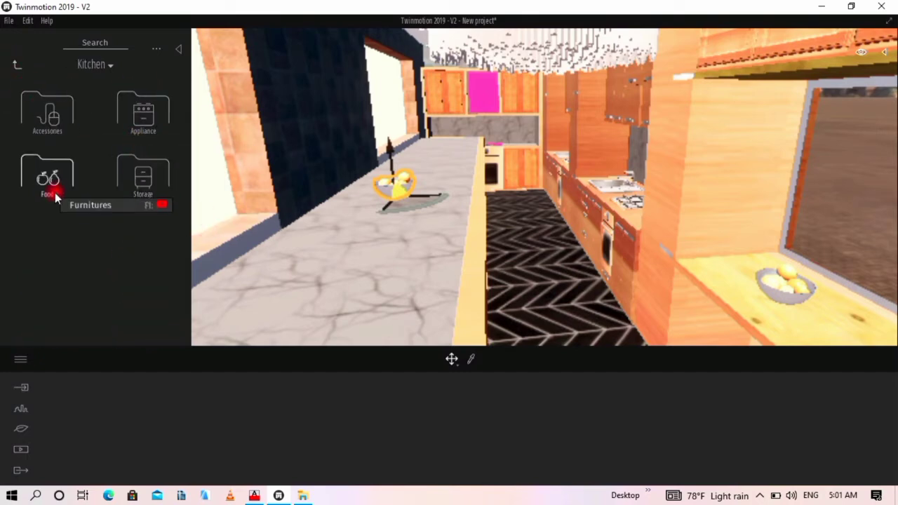
pyautogui.click(15, 63)
pyautogui.click(144, 129)
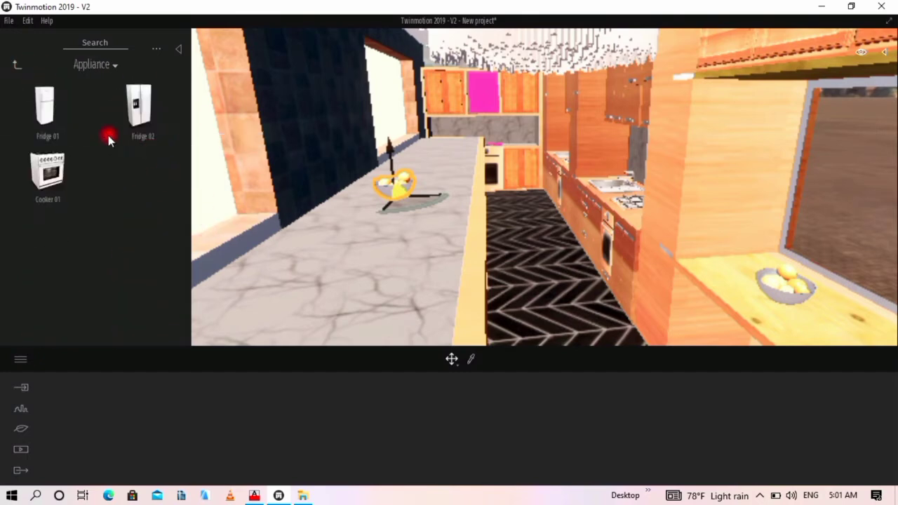
pyautogui.click(17, 64)
pyautogui.click(108, 166)
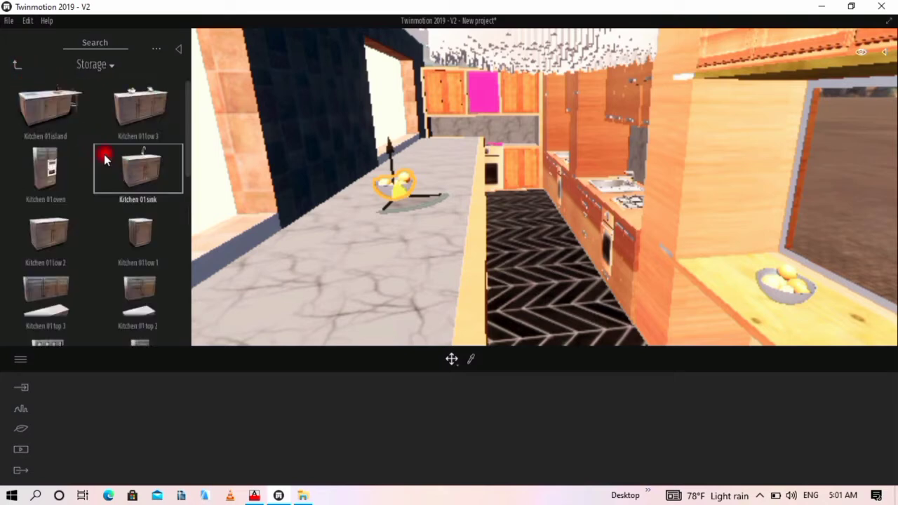
pyautogui.scroll(-5, 133, 253)
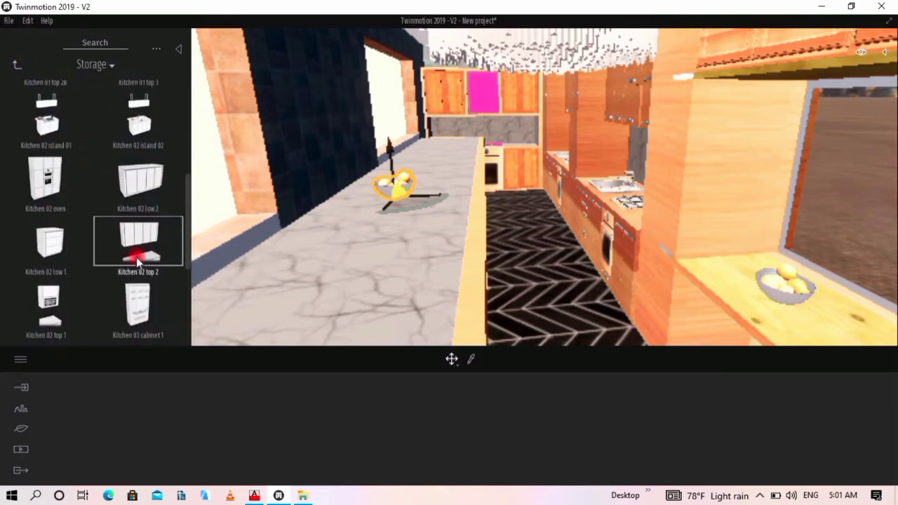
pyautogui.scroll(-4, 133, 270)
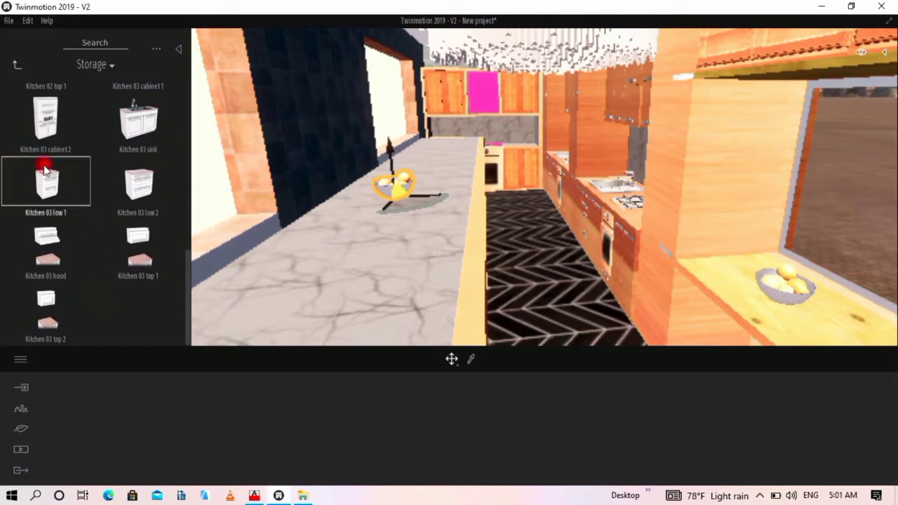
# - Open the kitchen Accessories category and place a plates set on the marble counter beyond the bowl of oranges
pyautogui.click(15, 68)
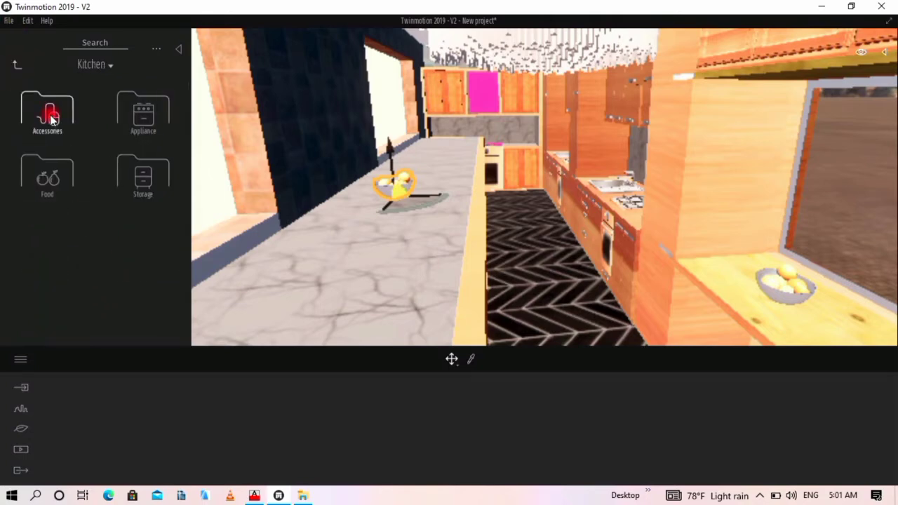
pyautogui.click(50, 125)
pyautogui.moveTo(142, 254); pyautogui.dragTo(426, 156)
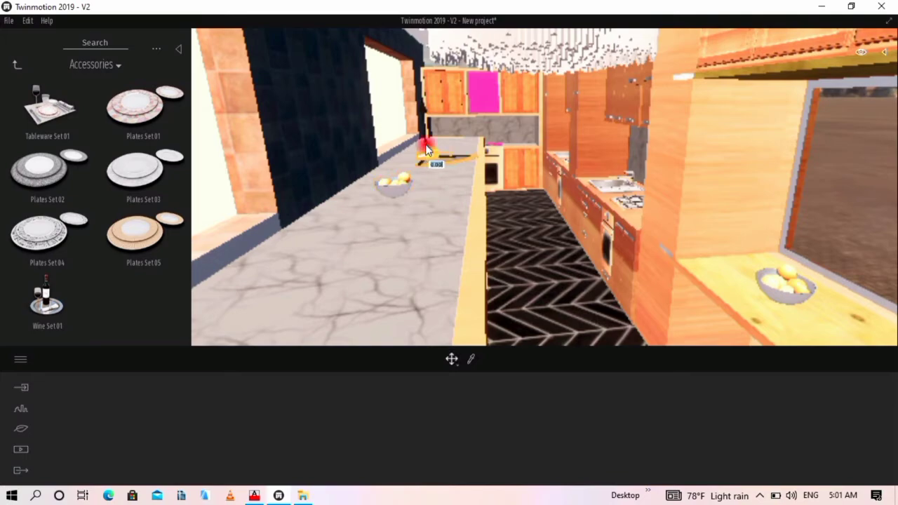
# - Try placing Wine Set 01 at the near end of the marble counter, and delete it
pyautogui.scroll(-3, 441, 243)
pyautogui.moveTo(441, 242); pyautogui.dragTo(483, 249, button='middle')
pyautogui.scroll(-5, 495, 192)
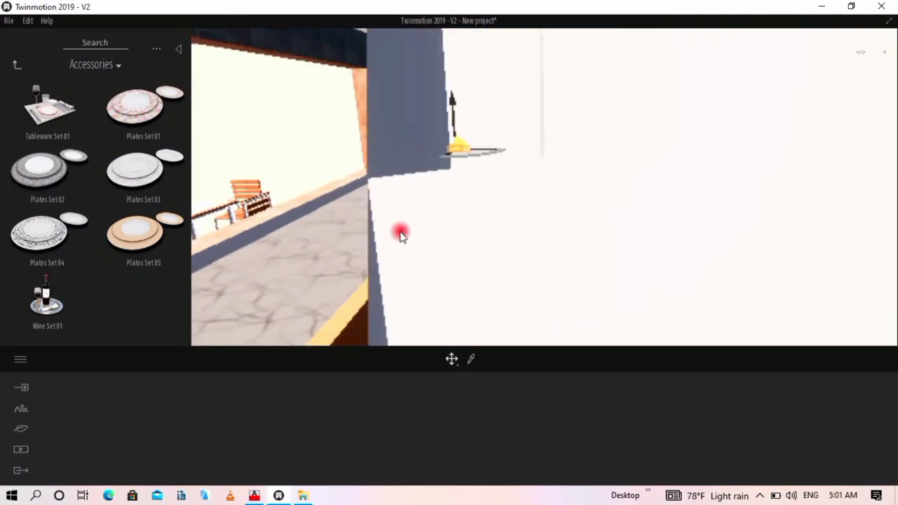
pyautogui.moveTo(400, 232); pyautogui.dragTo(427, 219, button='middle')
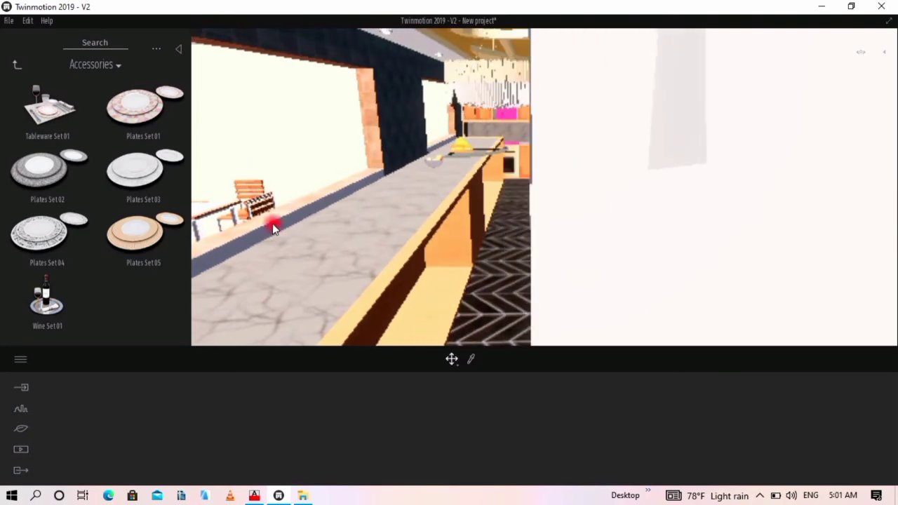
pyautogui.moveTo(273, 224); pyautogui.dragTo(274, 222, button='middle')
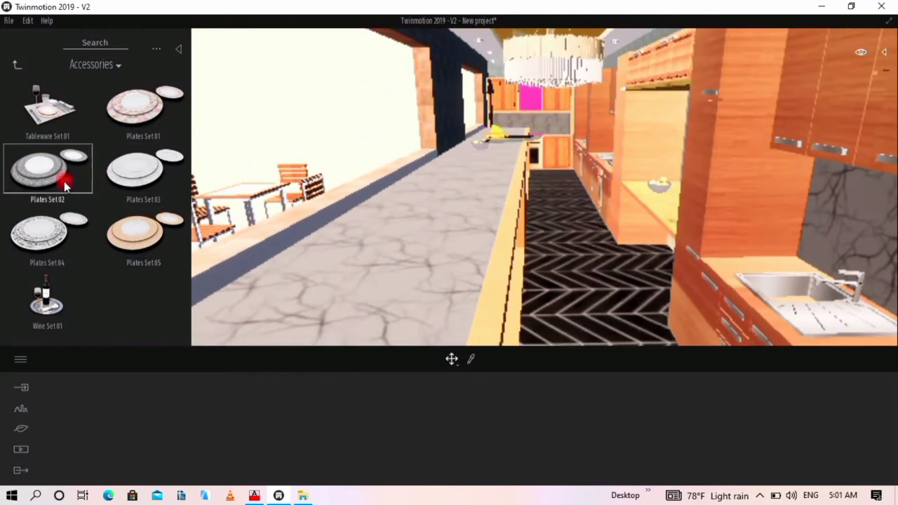
pyautogui.moveTo(42, 298); pyautogui.dragTo(347, 295)
pyautogui.scroll(-1, 409, 231)
pyautogui.scroll(-1, 433, 231)
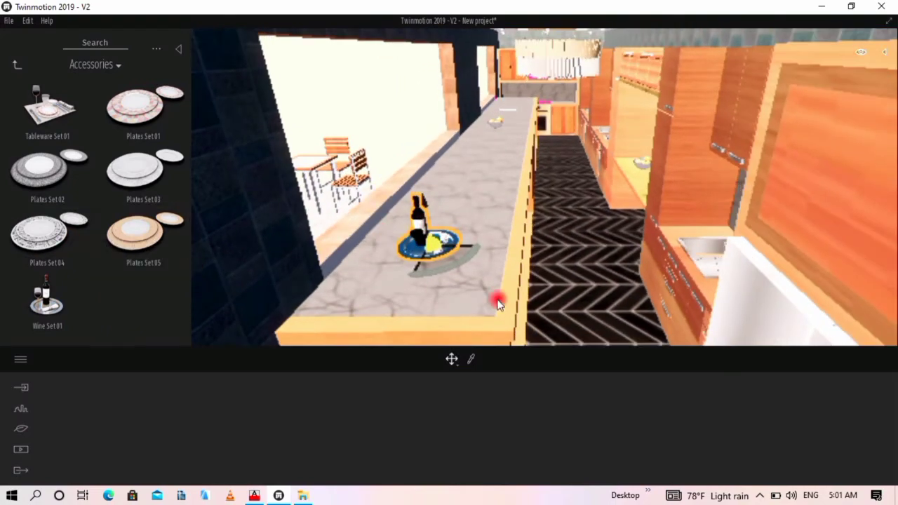
pyautogui.press('Delete')
# - Place Tableware Set 01 at the near end and midway along the marble counter, with a plates set between them
pyautogui.moveTo(89, 116); pyautogui.dragTo(430, 260)
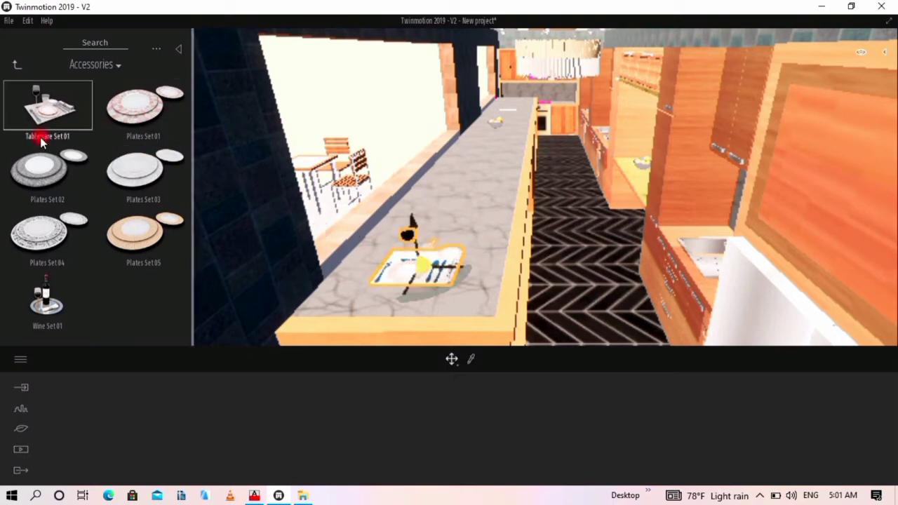
pyautogui.moveTo(40, 141); pyautogui.dragTo(466, 198)
pyautogui.moveTo(475, 166); pyautogui.dragTo(471, 162)
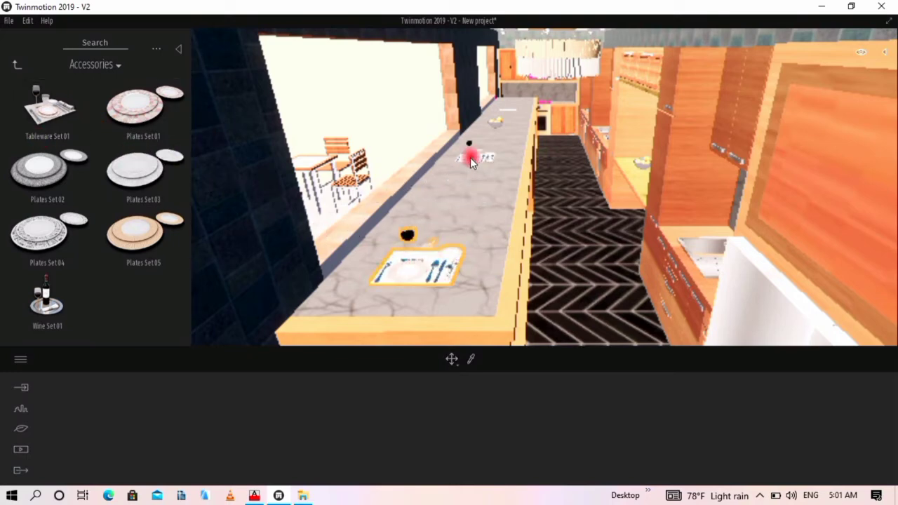
pyautogui.click(449, 206)
# - Place another Tableware Set 01 on the marble counter between the bowl of oranges and the far plates set
pyautogui.scroll(5, 526, 85)
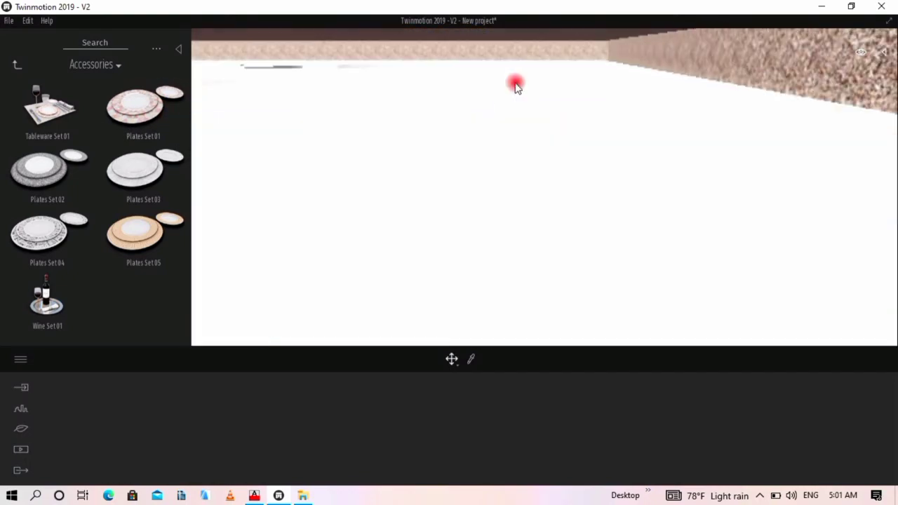
pyautogui.scroll(-5, 515, 85)
pyautogui.scroll(3, 477, 154)
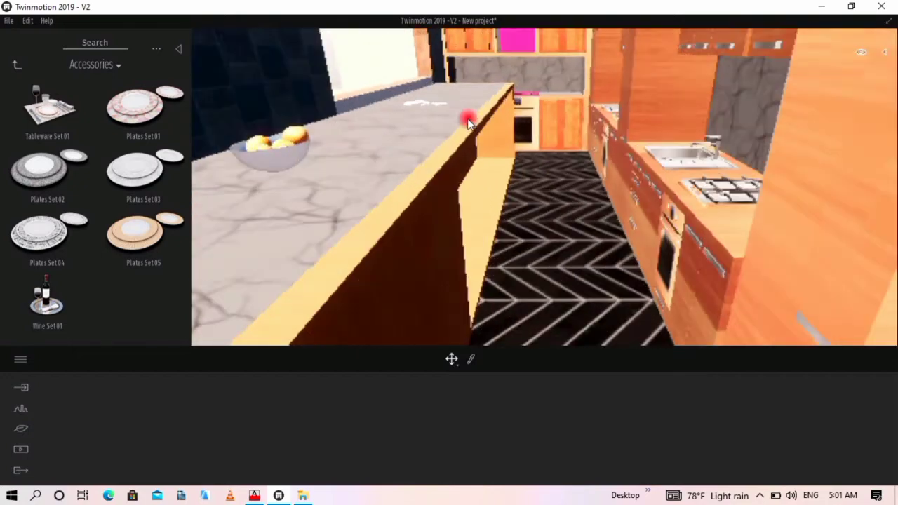
pyautogui.scroll(1, 468, 122)
pyautogui.moveTo(372, 90); pyautogui.dragTo(373, 89, button='middle')
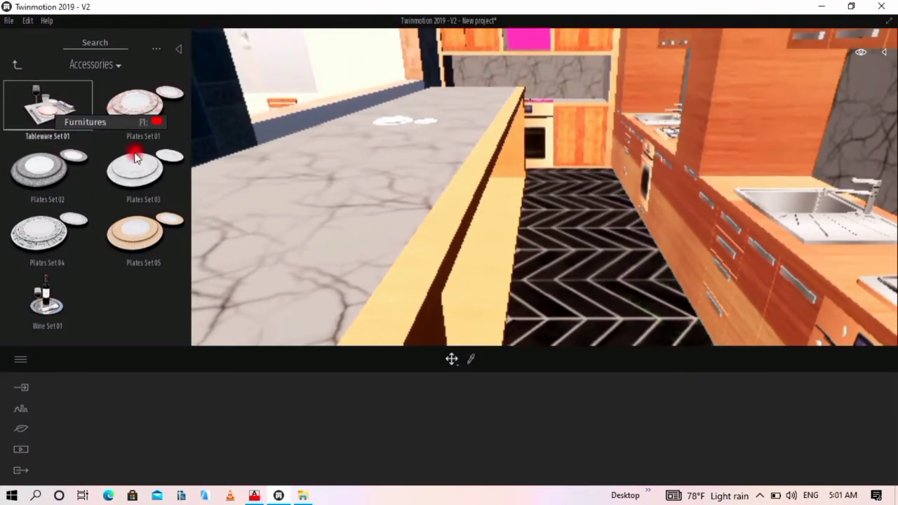
pyautogui.moveTo(135, 159); pyautogui.dragTo(351, 175)
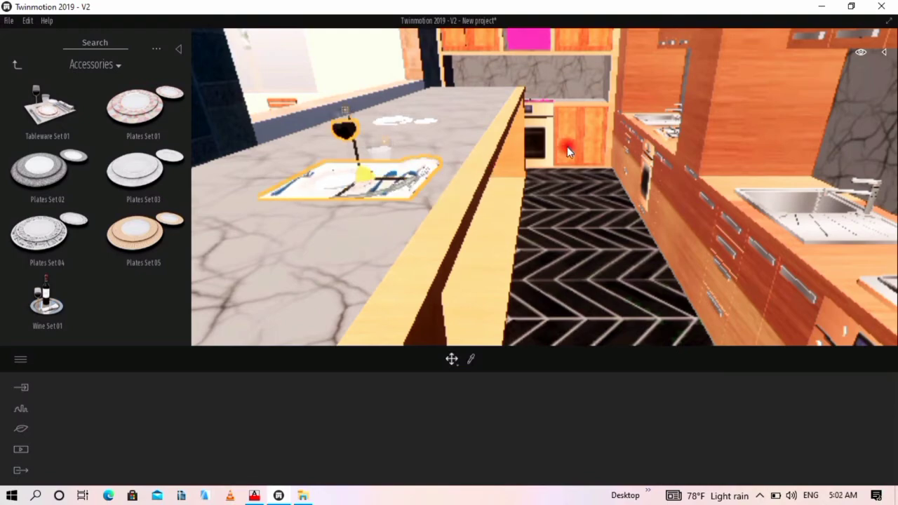
# - Review the arrangement of tableware, plates and fruit bowl along the marble counter from its near end
pyautogui.scroll(-3, 569, 150)
pyautogui.moveTo(582, 213); pyautogui.dragTo(583, 214, button='middle')
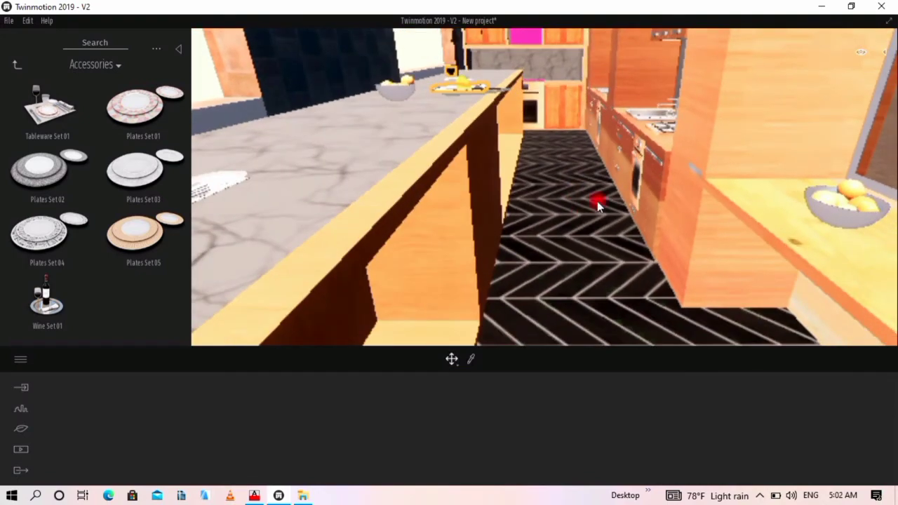
pyautogui.scroll(-4, 597, 201)
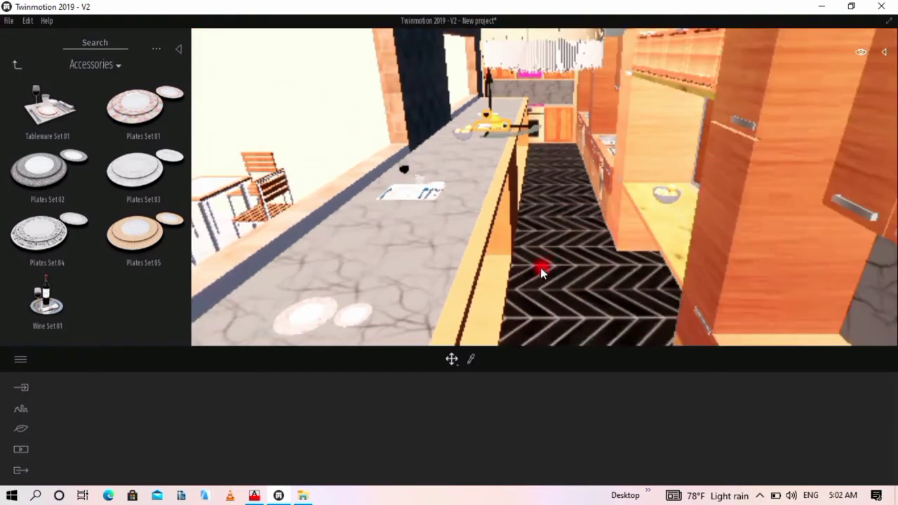
pyautogui.scroll(-5, 541, 267)
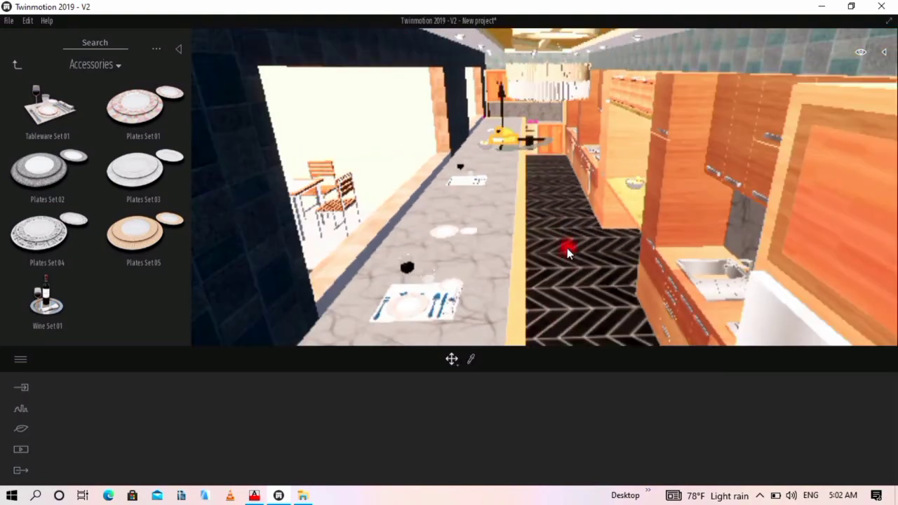
pyautogui.scroll(-6, 582, 266)
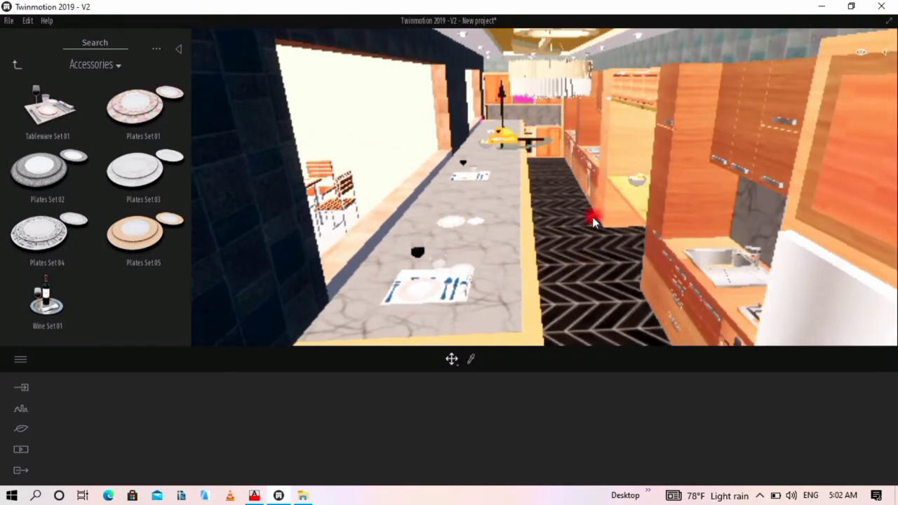
pyautogui.scroll(-5, 610, 239)
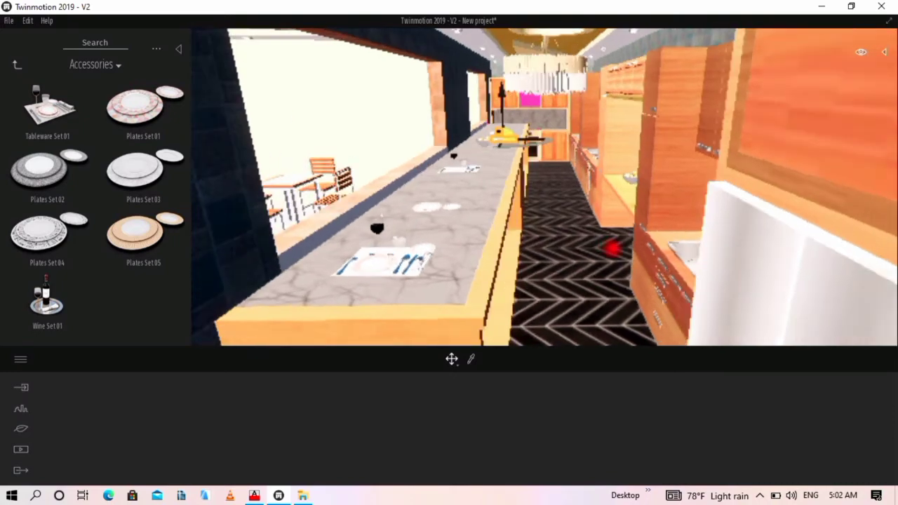
# - Create a media image of the kitchen, framed from the near end looking along the marble counter and aisle towards the far cabinets
pyautogui.scroll(-3, 586, 158)
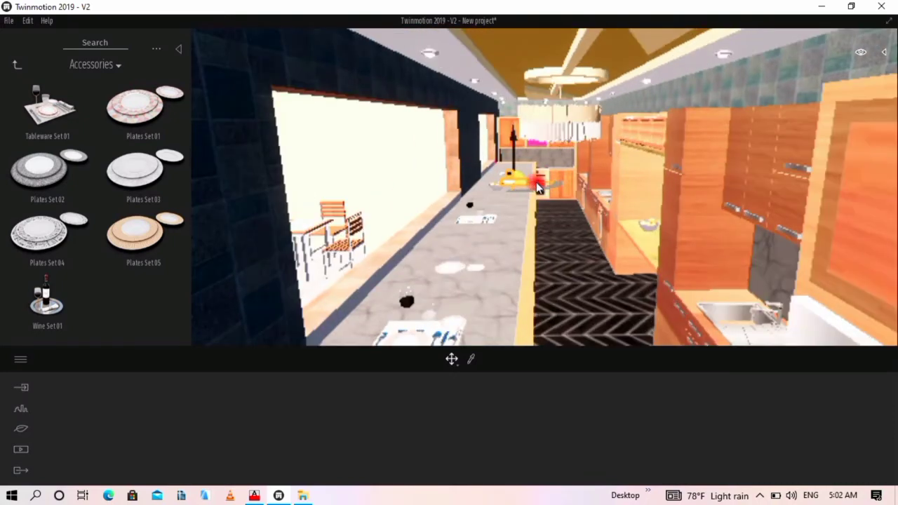
pyautogui.keyDown('shift'); pyautogui.moveTo(697, 216); pyautogui.dragTo(688, 211, button='middle'); pyautogui.keyUp('shift')
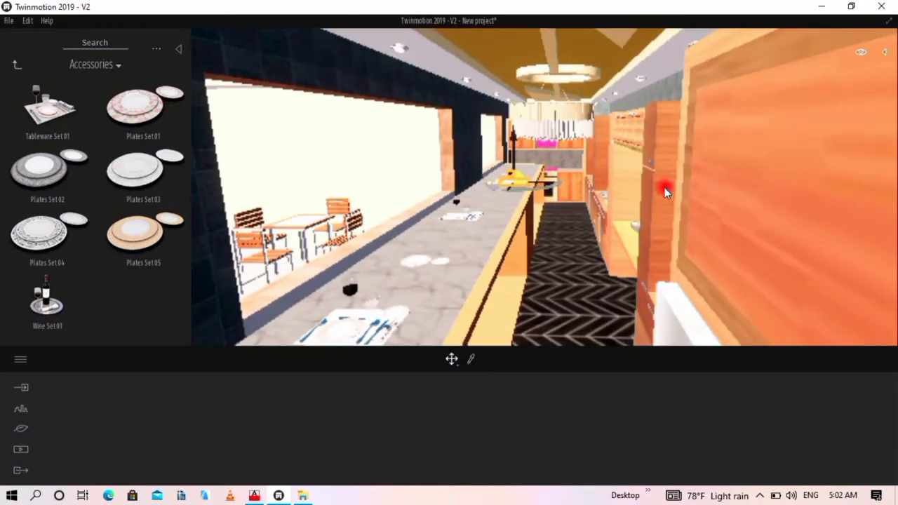
pyautogui.moveTo(657, 169)
pyautogui.mouseDown()
pyautogui.moveTo(674, 172)
pyautogui.moveTo(661, 144)
pyautogui.moveTo(642, 156)
pyautogui.moveTo(672, 175)
pyautogui.mouseUp()
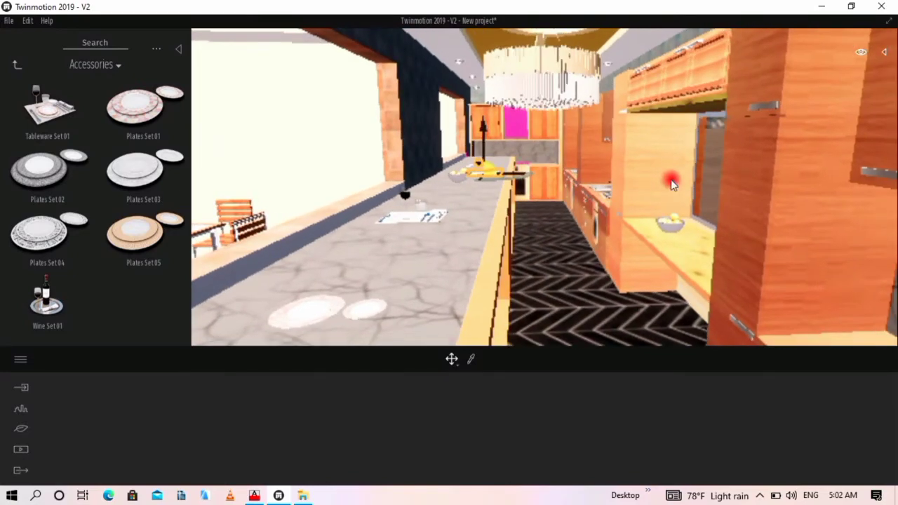
pyautogui.scroll(-2, 652, 193)
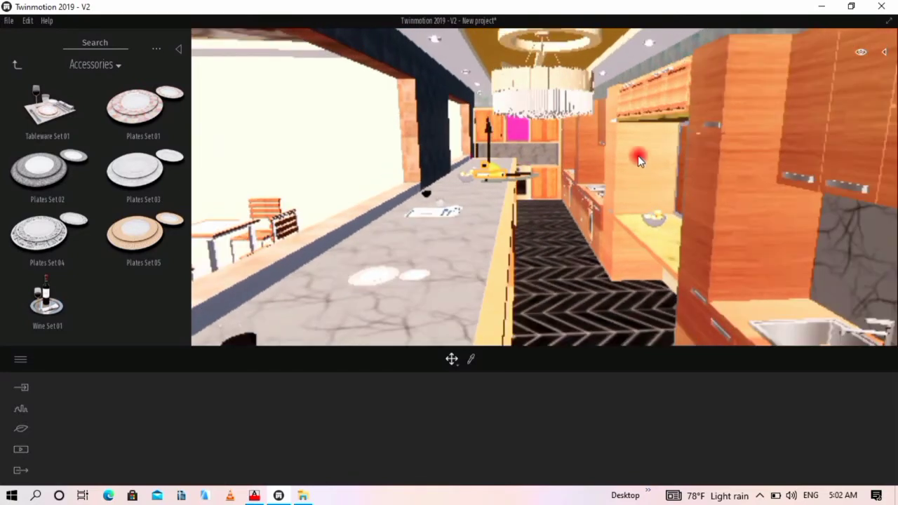
pyautogui.scroll(3, 638, 156)
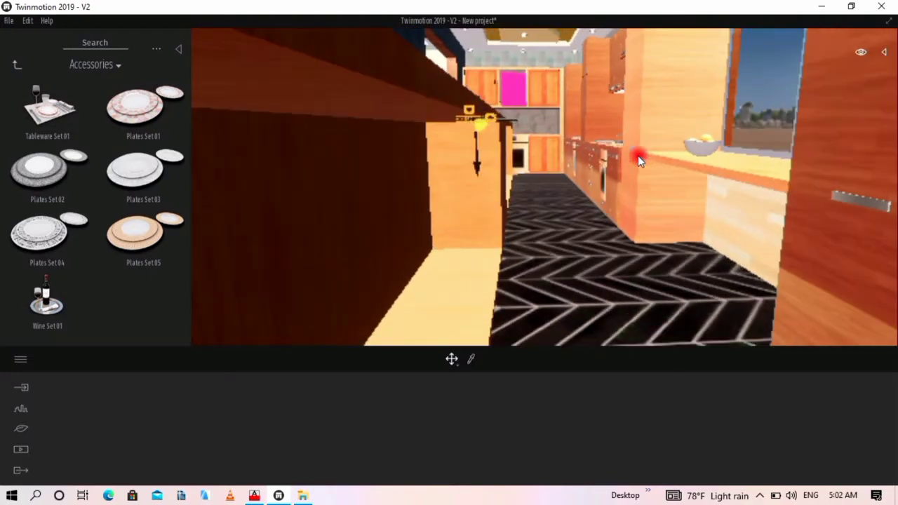
pyautogui.scroll(-4, 638, 156)
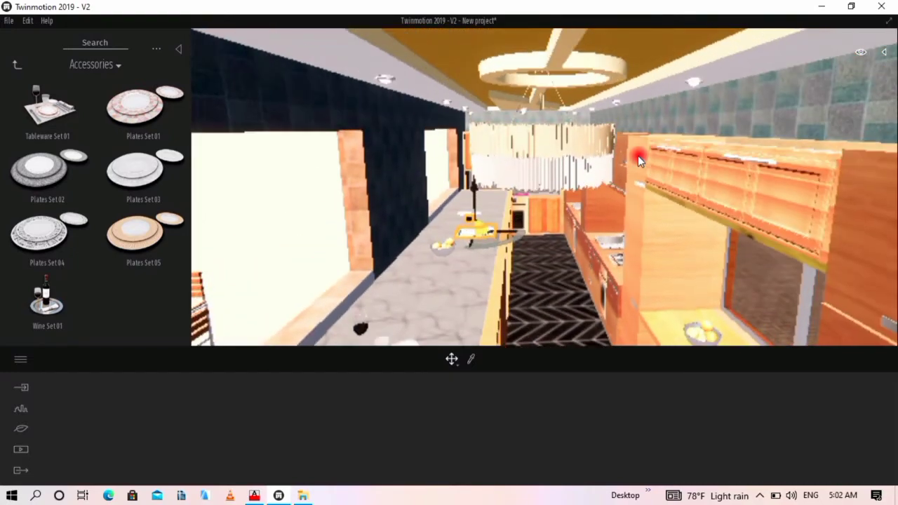
pyautogui.scroll(-5, 639, 163)
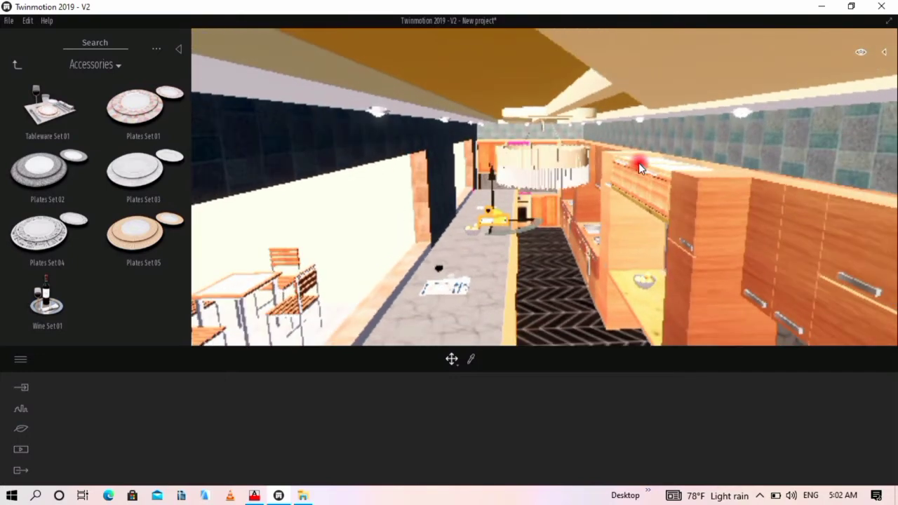
pyautogui.scroll(-3, 638, 163)
pyautogui.scroll(3, 638, 162)
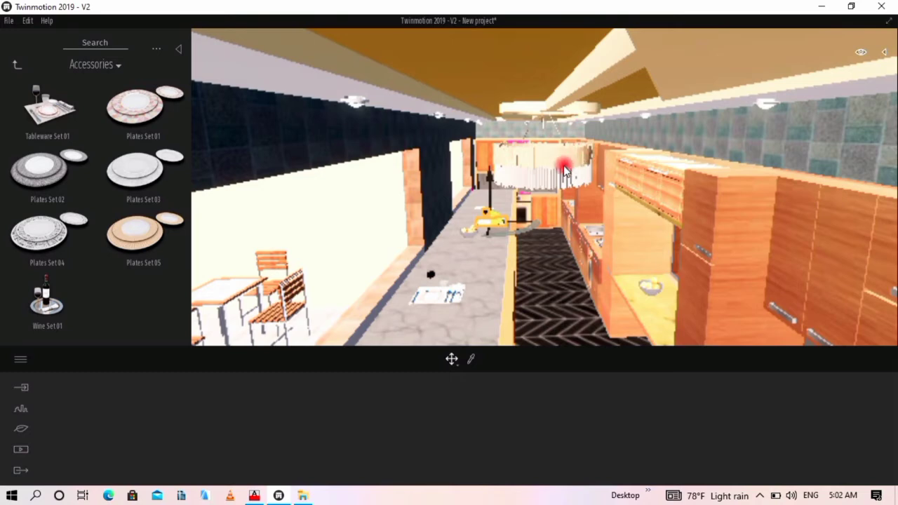
pyautogui.scroll(2, 564, 169)
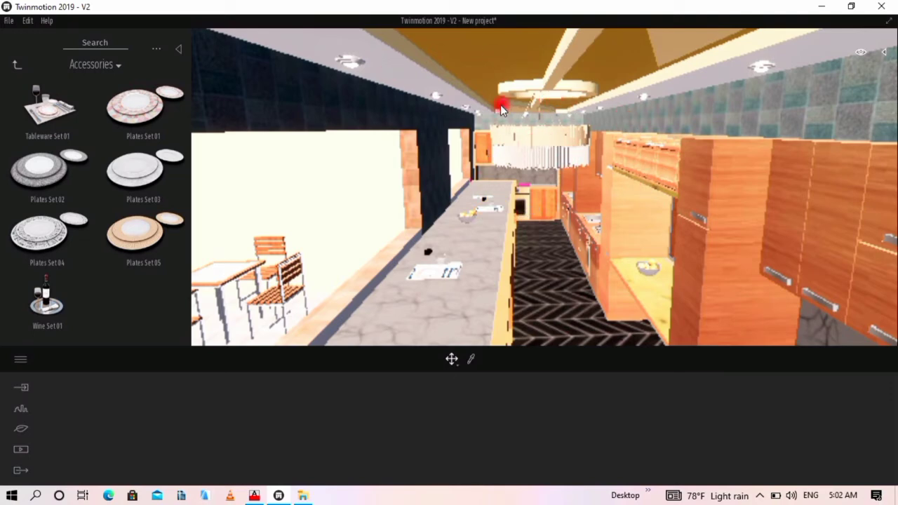
pyautogui.click(19, 65)
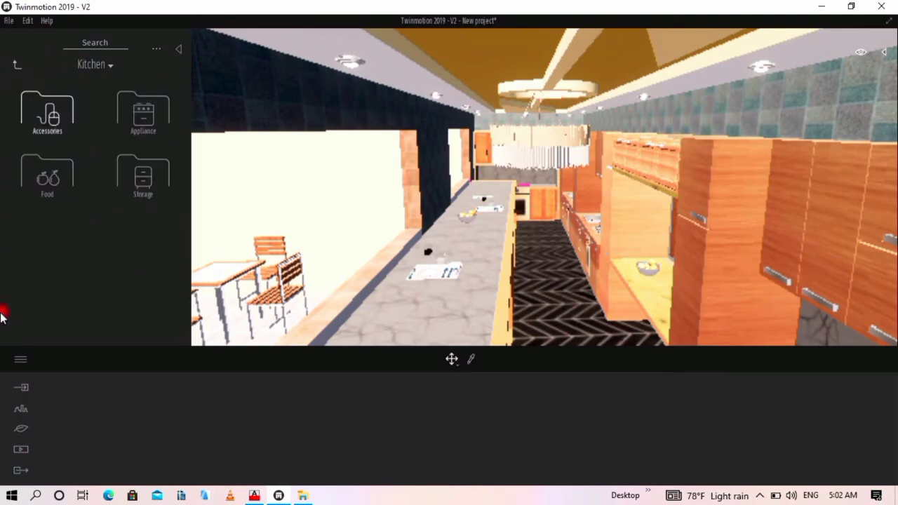
pyautogui.click(21, 453)
pyautogui.click(309, 416)
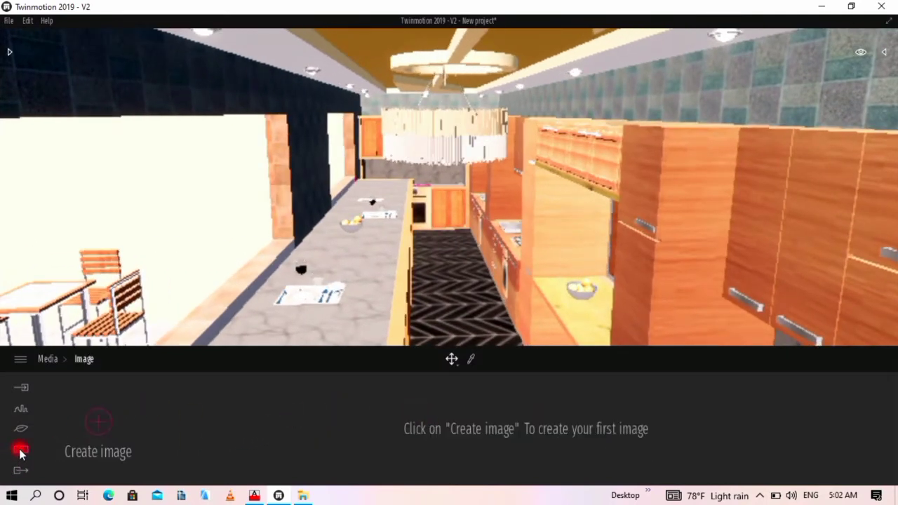
pyautogui.click(96, 421)
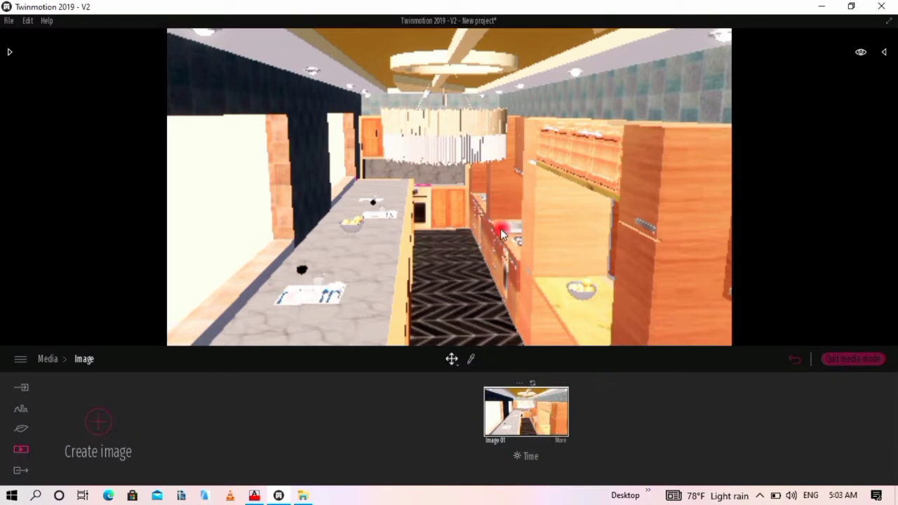
# - Inspect the far cabinets and the cooking side of the kitchen up close, and return to Image 01's saved view
pyautogui.keyDown('shift'); pyautogui.moveTo(512, 229); pyautogui.dragTo(502, 209, button='middle'); pyautogui.keyUp('shift')
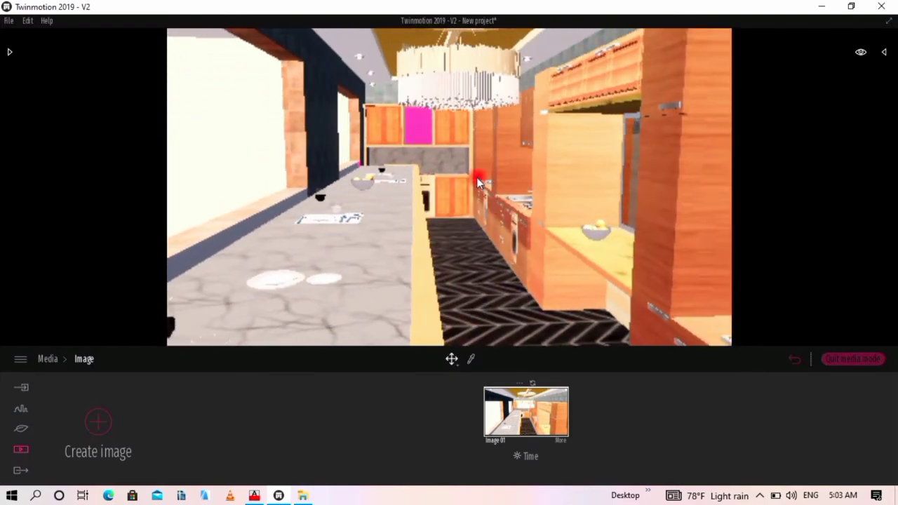
pyautogui.keyDown('shift'); pyautogui.moveTo(477, 176); pyautogui.dragTo(500, 188, button='middle'); pyautogui.keyUp('shift')
pyautogui.scroll(3, 472, 161)
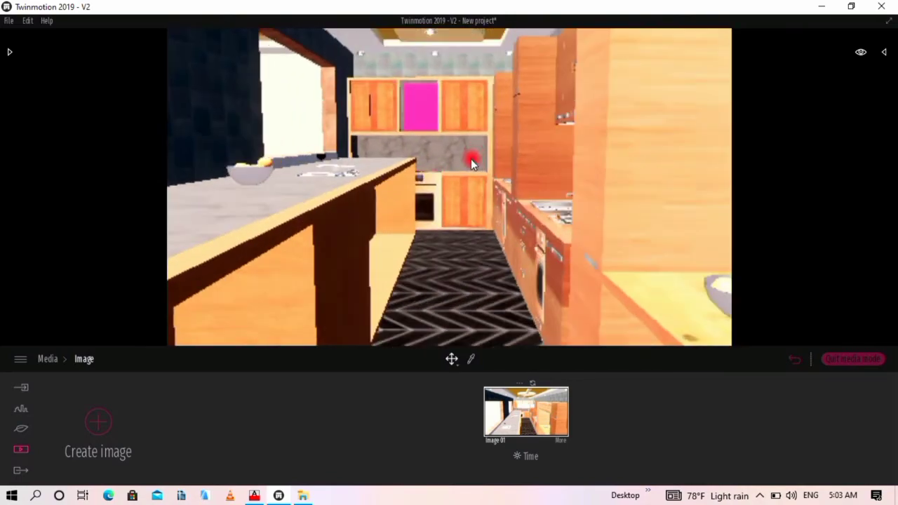
pyautogui.scroll(6, 482, 110)
pyautogui.moveTo(472, 117); pyautogui.dragTo(808, 143, button='middle')
pyautogui.scroll(3, 454, 116)
pyautogui.scroll(-5, 544, 128)
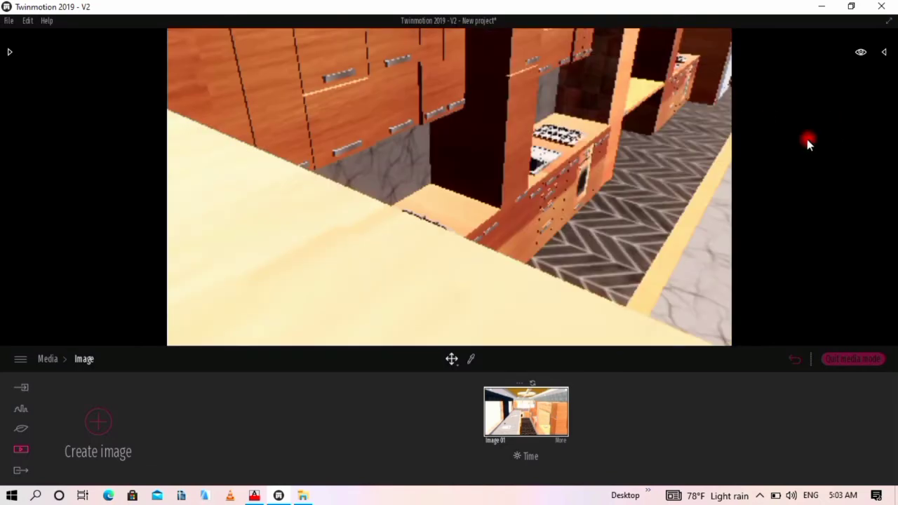
pyautogui.click(538, 426)
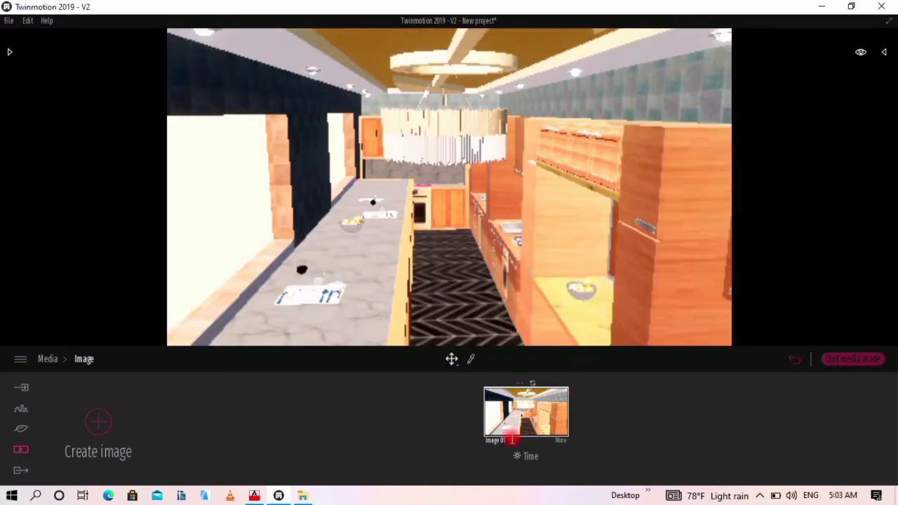
# - Create a second image from the far end of the kitchen, looking back along the hobs, aisle and marble counter
pyautogui.scroll(8, 411, 128)
pyautogui.moveTo(423, 101)
pyautogui.keyDown('shift'); pyautogui.mouseDown(button='middle')
pyautogui.moveTo(447, 104)
pyautogui.moveTo(431, 100)
pyautogui.mouseUp(button='middle'); pyautogui.keyUp('shift')
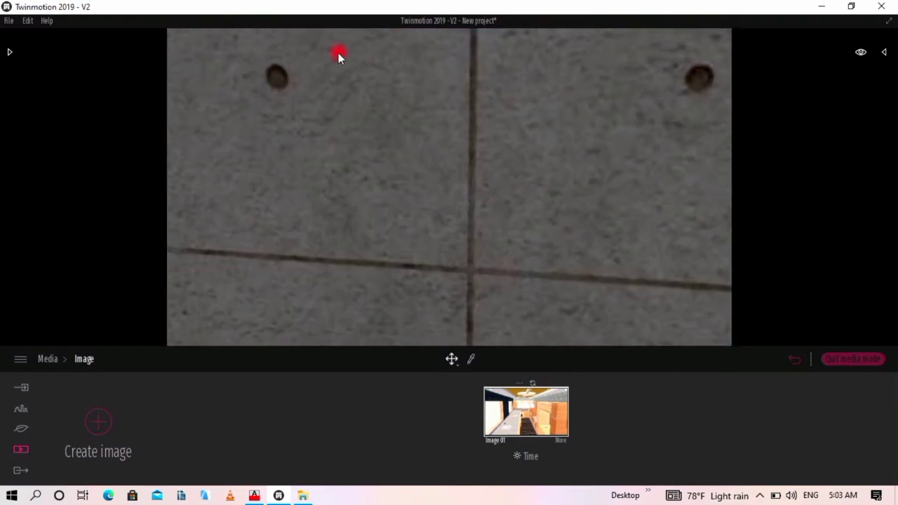
pyautogui.keyDown('shift'); pyautogui.moveTo(338, 53); pyautogui.dragTo(644, 104, button='middle'); pyautogui.keyUp('shift')
pyautogui.keyDown('shift'); pyautogui.moveTo(575, 168); pyautogui.dragTo(512, 158, button='middle'); pyautogui.keyUp('shift')
pyautogui.moveTo(499, 131); pyautogui.dragTo(500, 130, button='middle')
pyautogui.scroll(1, 501, 130)
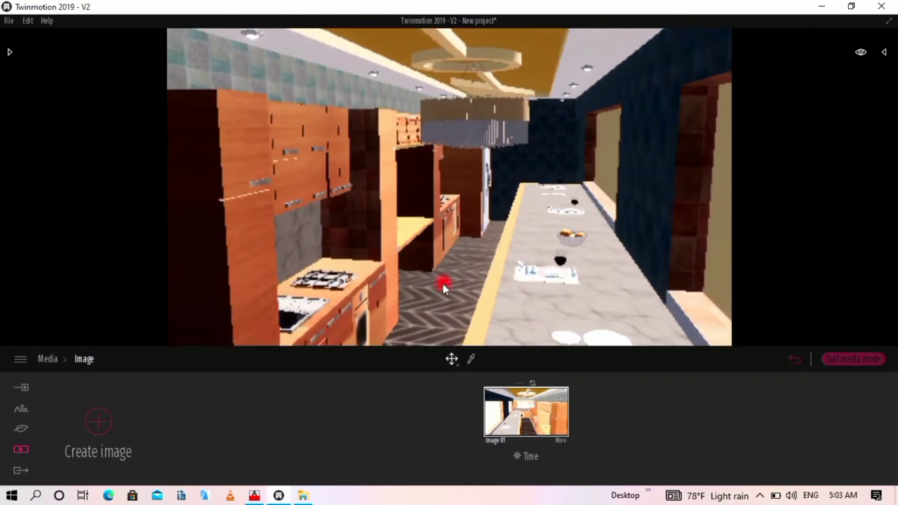
pyautogui.click(95, 407)
pyautogui.click(573, 411)
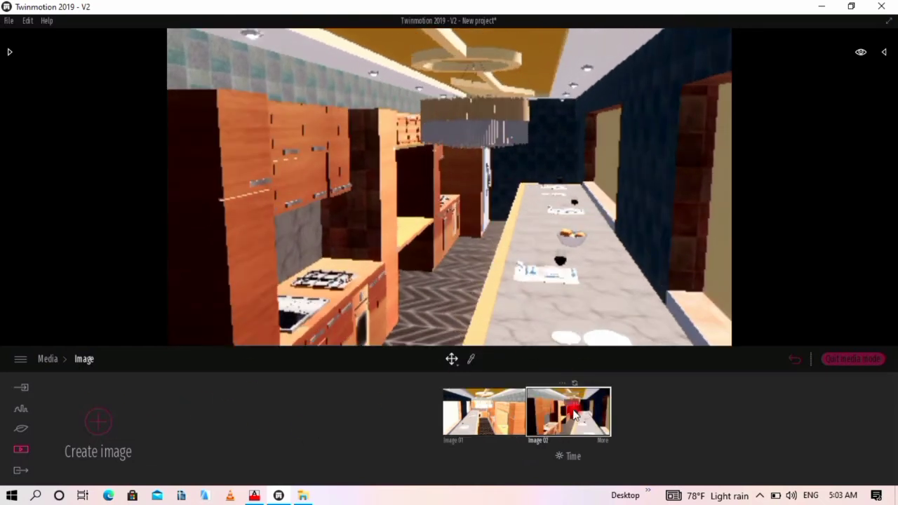
# - Set Image 02's time of day to night
pyautogui.click(565, 322)
pyautogui.click(574, 457)
pyautogui.moveTo(566, 375); pyautogui.dragTo(568, 349)
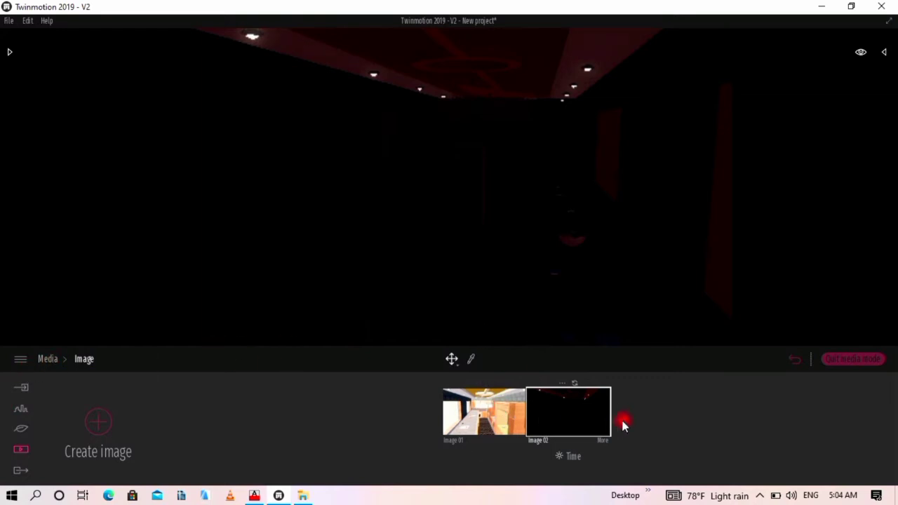
# - Set Image 02's localization month to July and its north offset to 130°
pyautogui.click(605, 438)
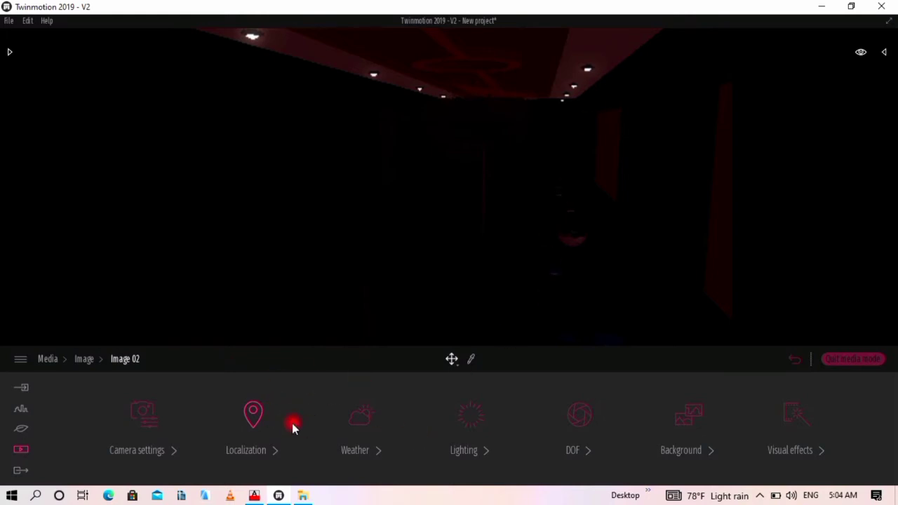
pyautogui.click(250, 409)
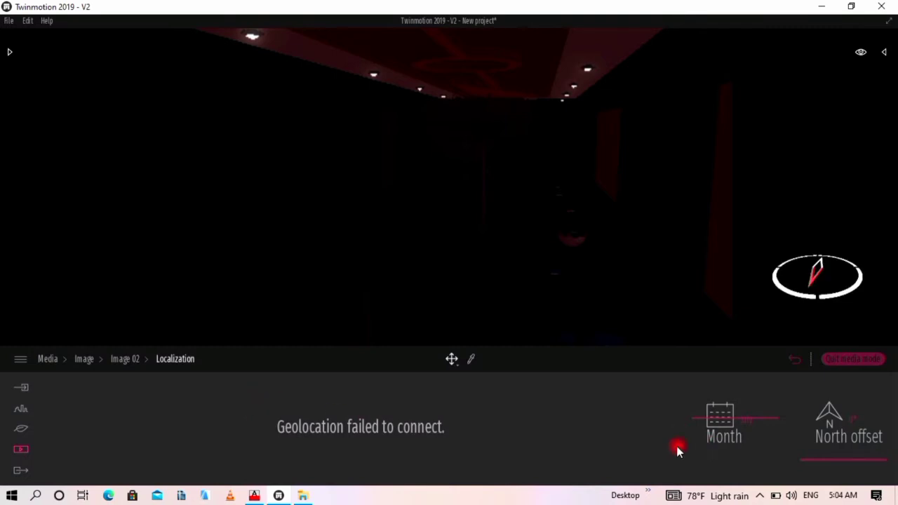
pyautogui.moveTo(717, 407)
pyautogui.mouseDown()
pyautogui.moveTo(719, 395)
pyautogui.moveTo(728, 415)
pyautogui.mouseUp()
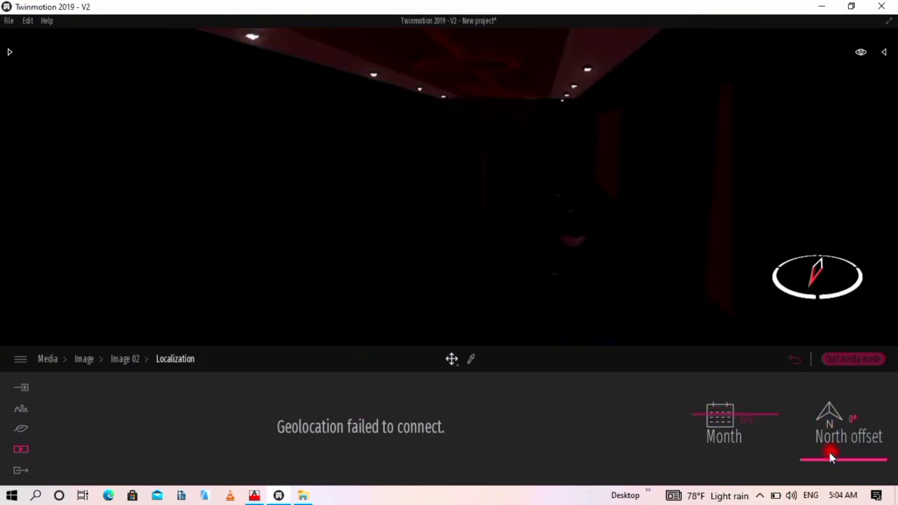
pyautogui.moveTo(831, 454); pyautogui.dragTo(829, 419)
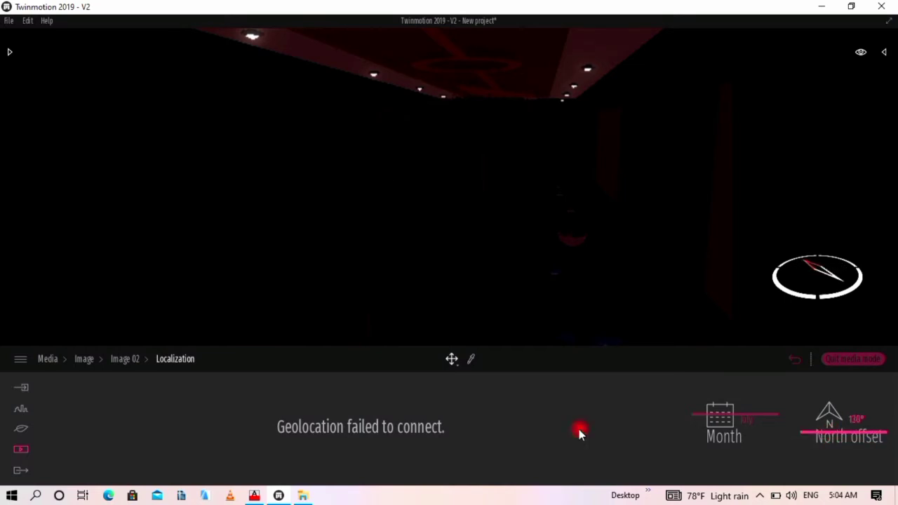
# - Set Image 02's lighting to white balance 13920K, sun intensity about 3.6 and ambient 10.00
pyautogui.click(120, 359)
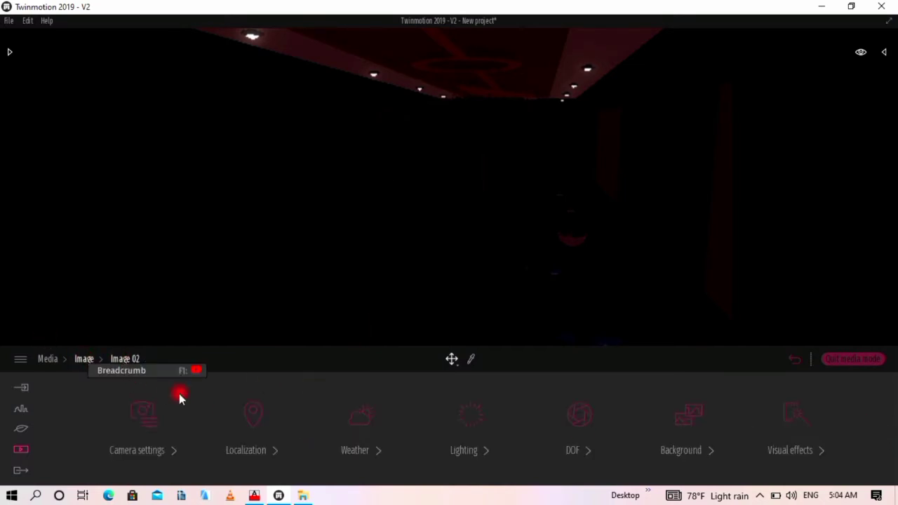
pyautogui.click(471, 421)
pyautogui.moveTo(334, 435); pyautogui.dragTo(337, 391)
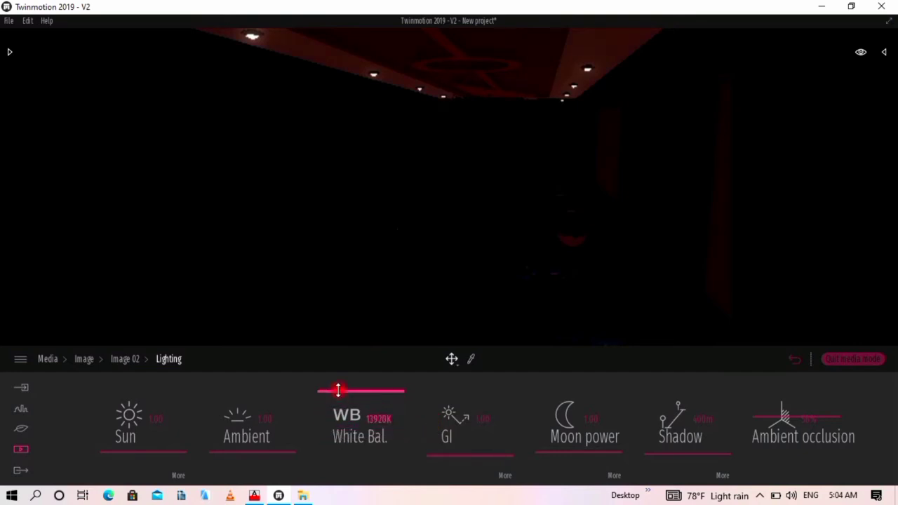
pyautogui.moveTo(240, 447); pyautogui.dragTo(249, 395)
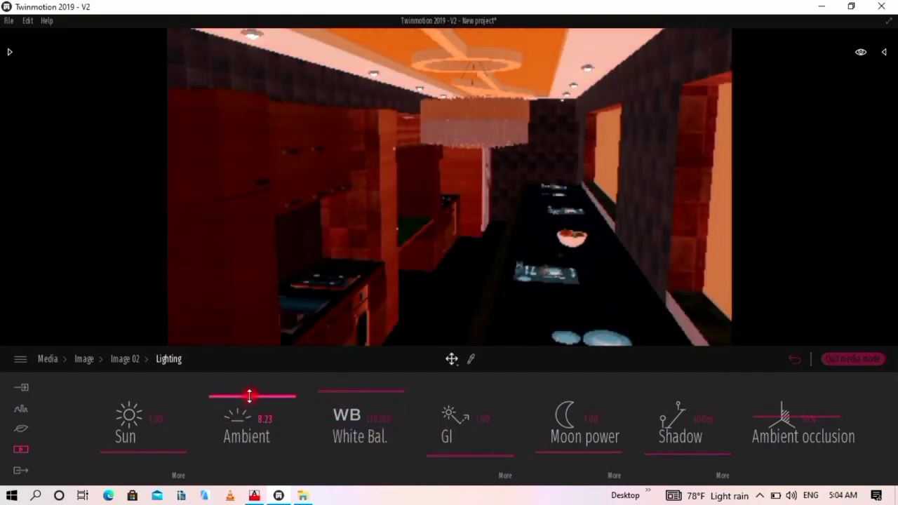
pyautogui.moveTo(128, 442); pyautogui.dragTo(136, 429)
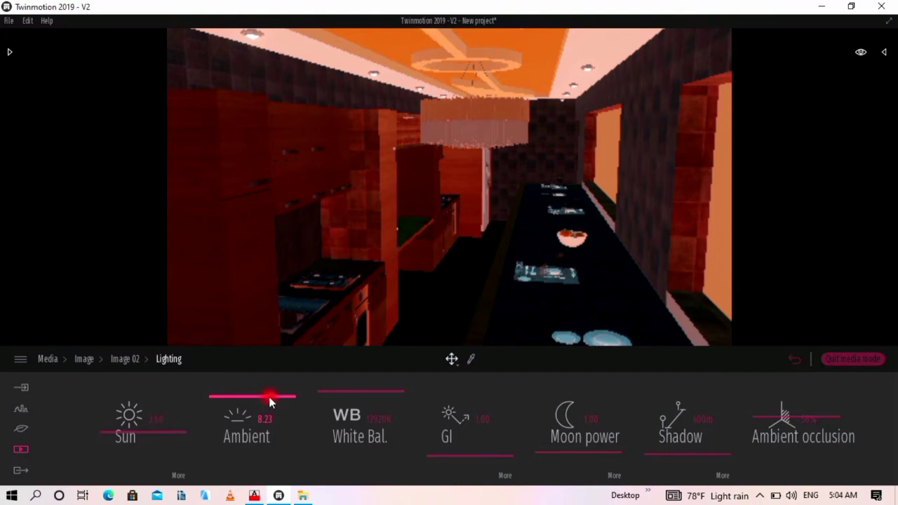
pyautogui.moveTo(269, 396); pyautogui.dragTo(271, 377)
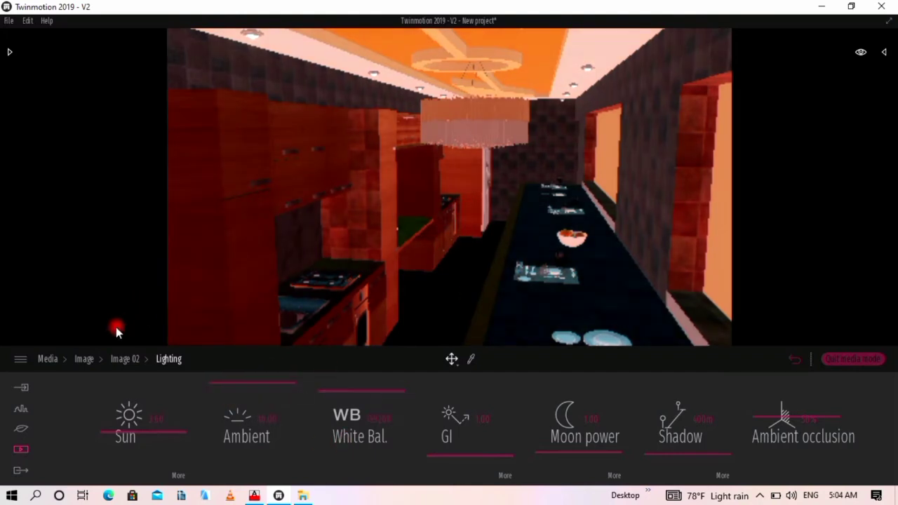
# - Set Image 02's time of day to 05:45
pyautogui.click(82, 358)
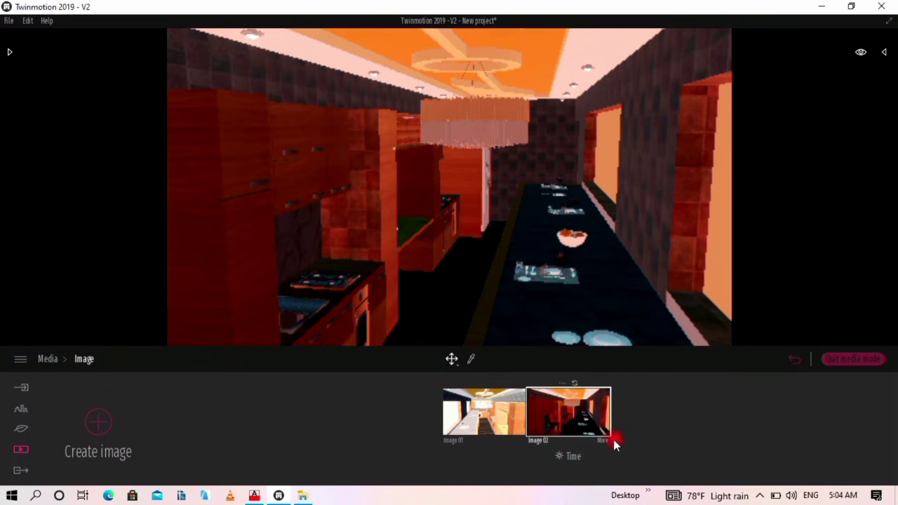
pyautogui.moveTo(571, 455); pyautogui.dragTo(562, 351)
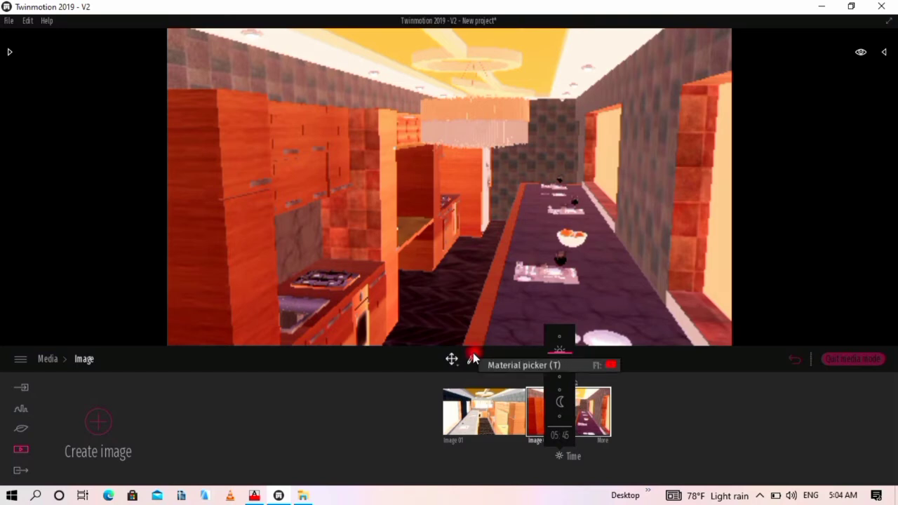
# - Pick the white ceiling border's material and change its colour to grey A2A2A2 (RGB 162, 162, 162)
pyautogui.click(474, 359)
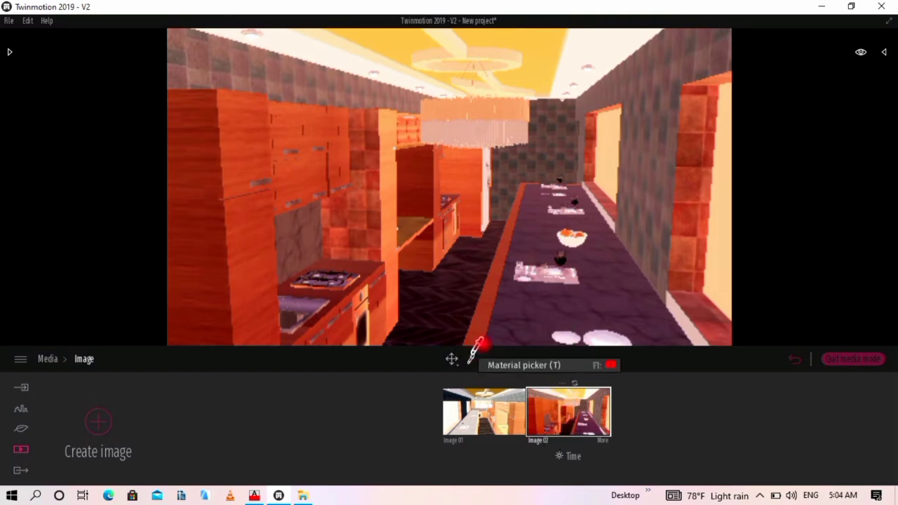
pyautogui.click(321, 51)
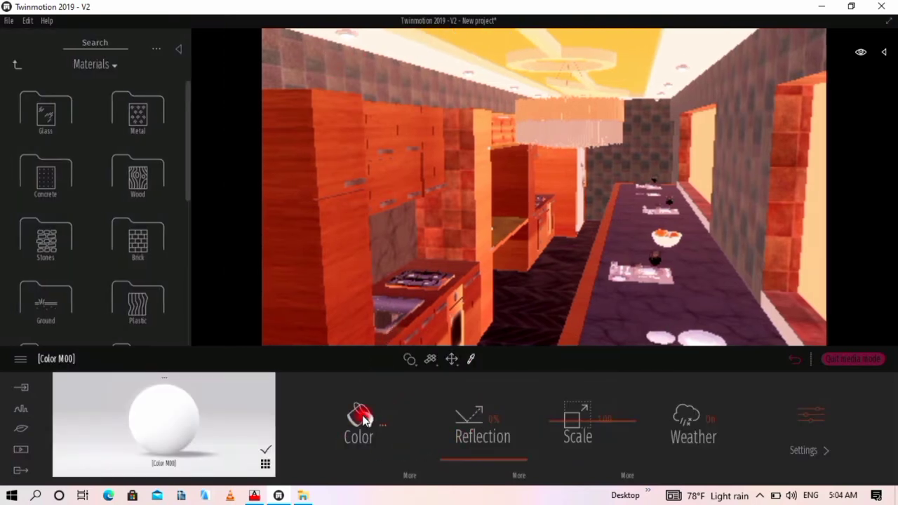
pyautogui.click(360, 416)
pyautogui.moveTo(432, 157); pyautogui.dragTo(442, 210)
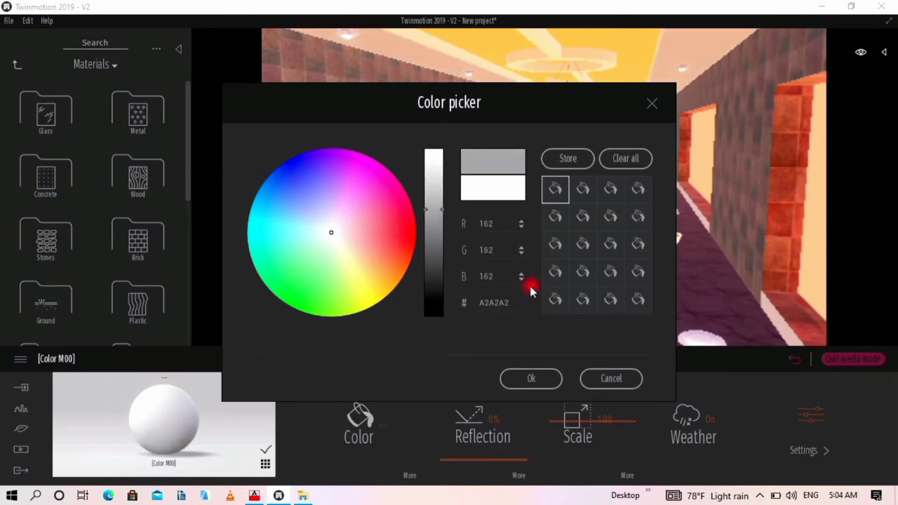
pyautogui.click(536, 378)
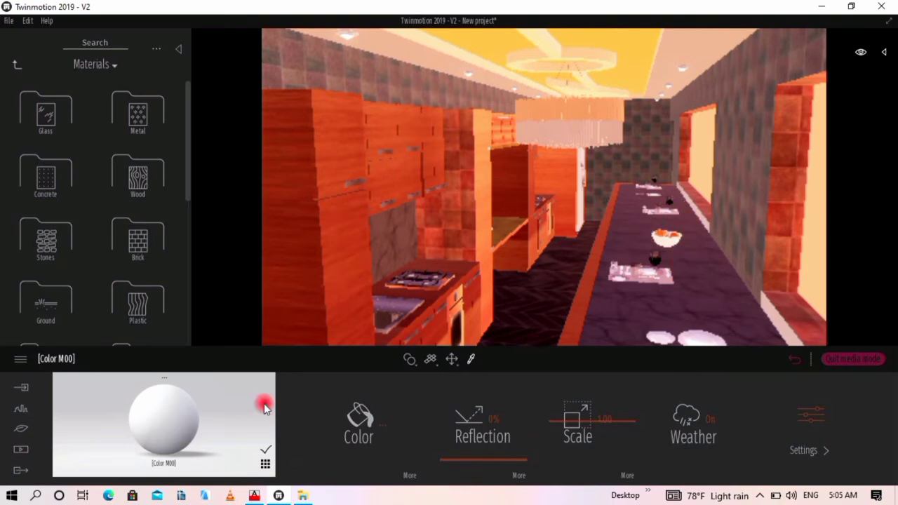
# - Reduce the sun intensity in Image 02's lighting settings to about 1.63
pyautogui.click(22, 434)
pyautogui.click(19, 454)
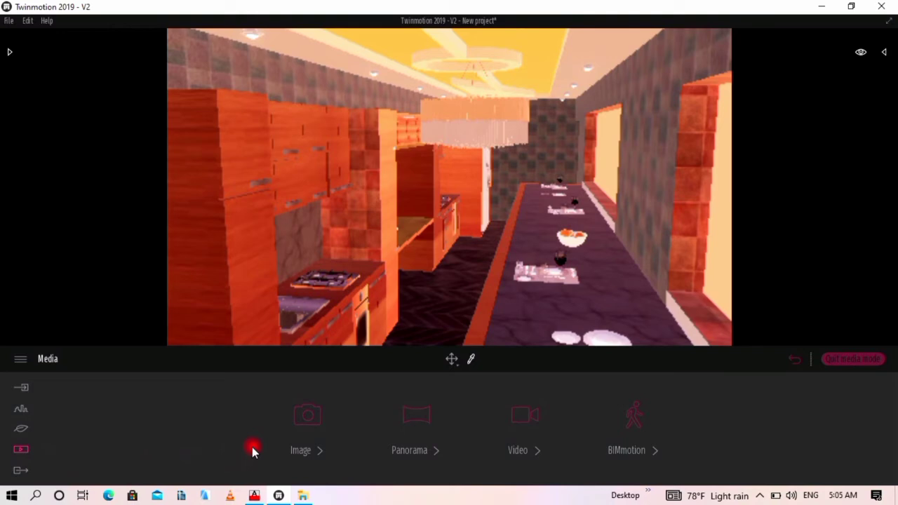
pyautogui.click(291, 424)
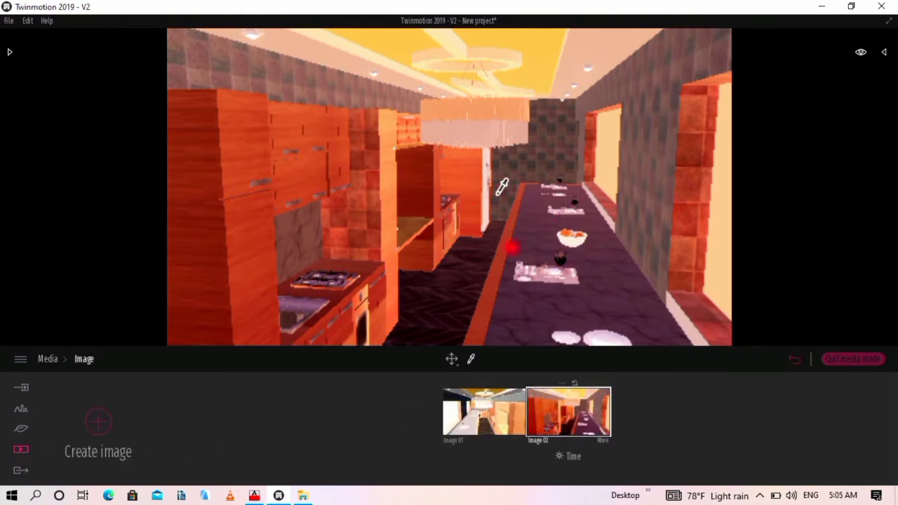
pyautogui.click(603, 441)
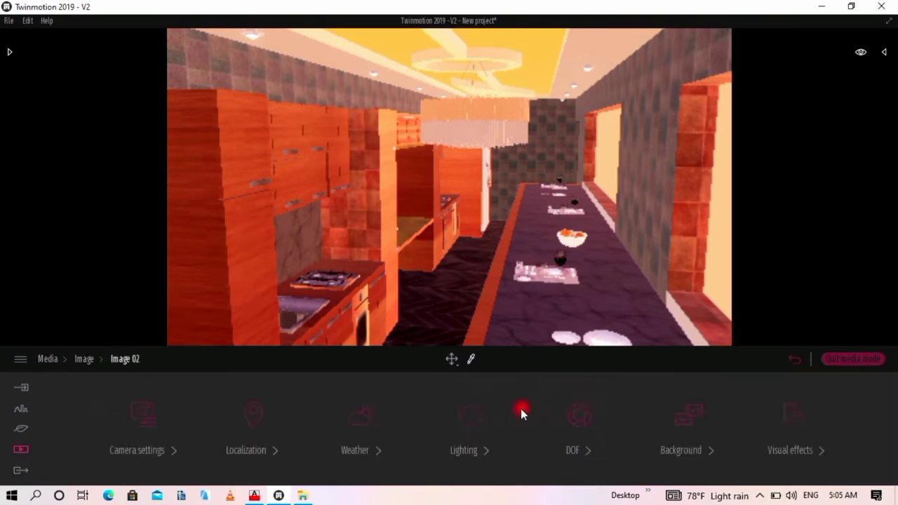
pyautogui.click(464, 414)
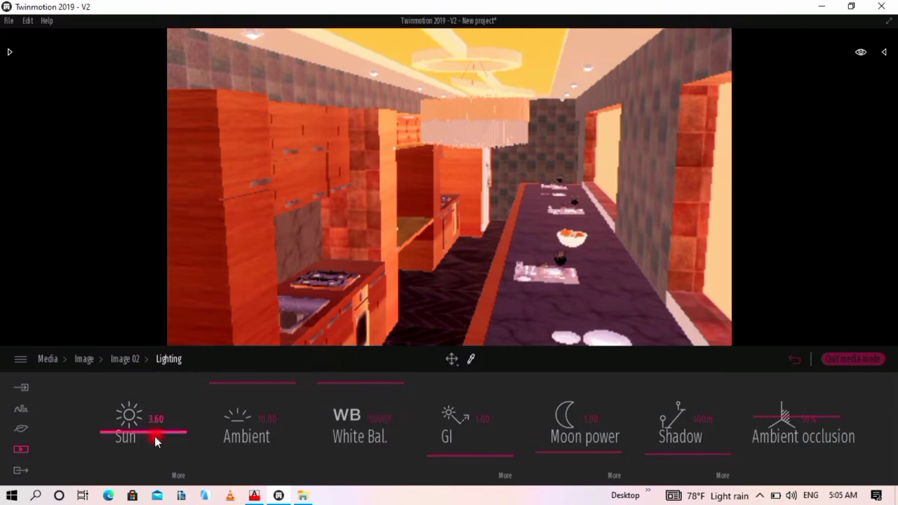
pyautogui.moveTo(159, 417); pyautogui.dragTo(172, 444)
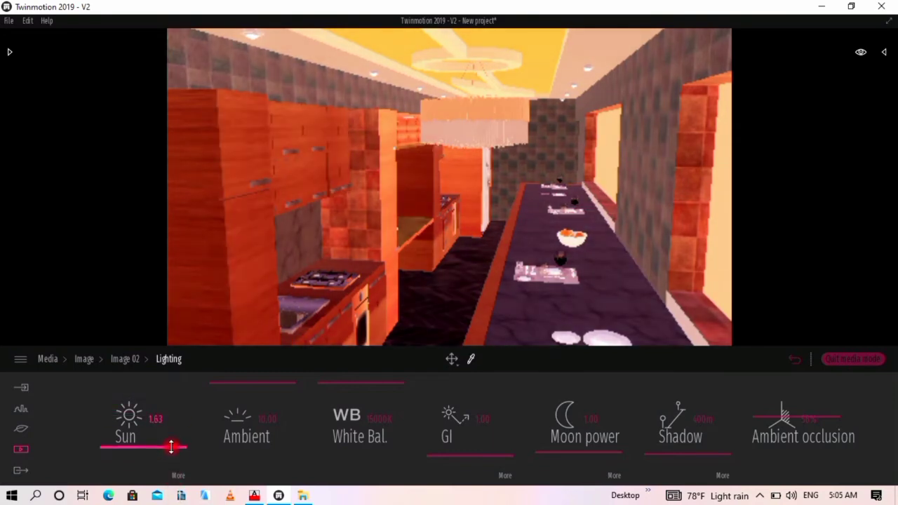
# - Raise the ambient level in Image 01's lighting settings to roughly the middle of its range
pyautogui.click(85, 359)
pyautogui.click(483, 418)
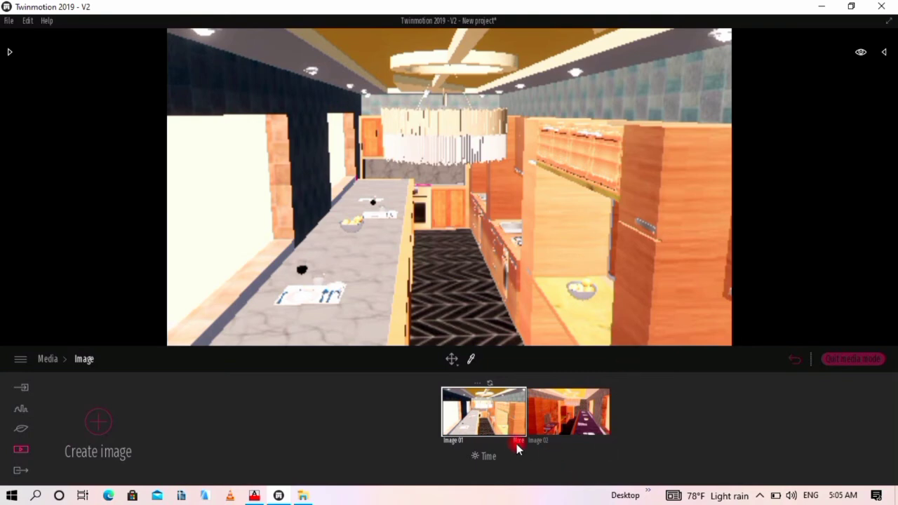
pyautogui.click(517, 441)
pyautogui.click(466, 416)
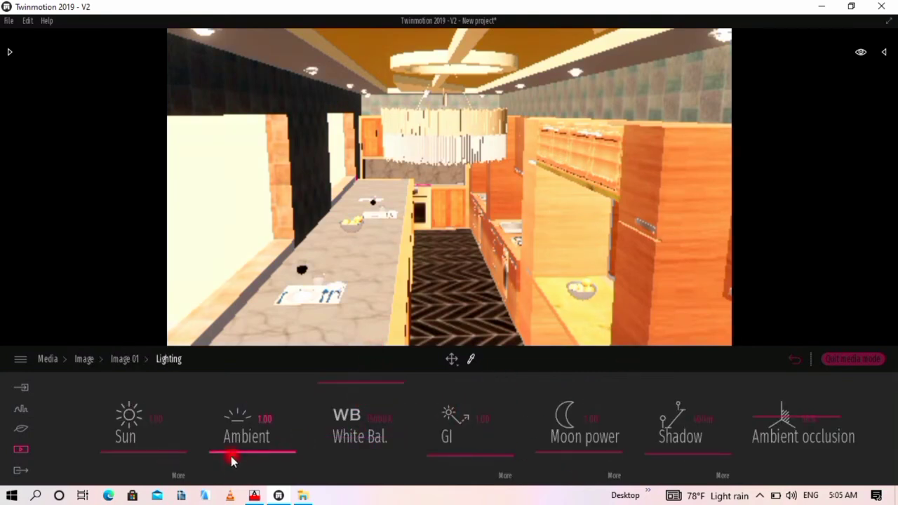
pyautogui.moveTo(231, 456); pyautogui.dragTo(243, 418)
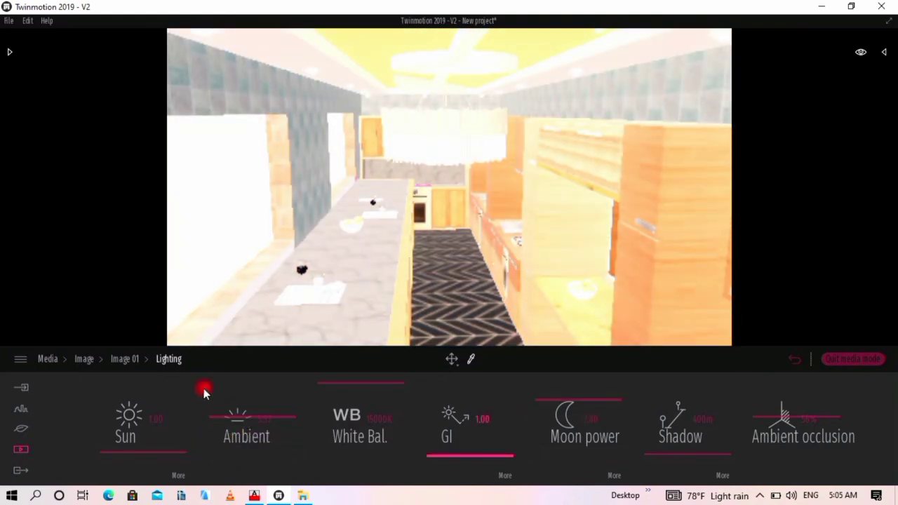
pyautogui.click(93, 361)
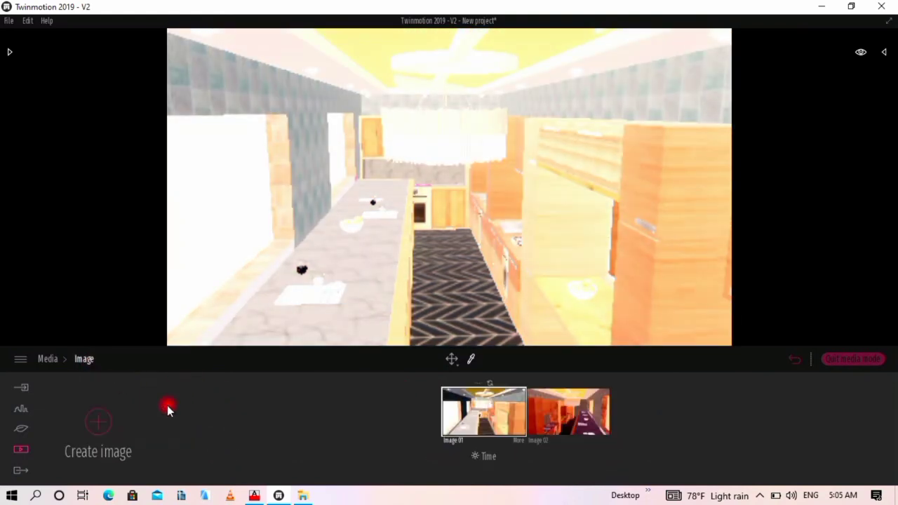
# - Set Image 01's time of day to about 17:25
pyautogui.click(493, 457)
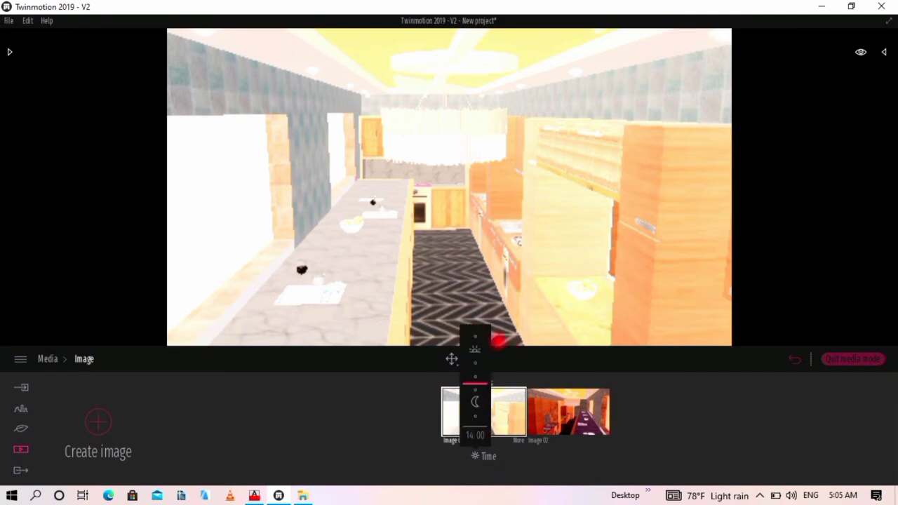
pyautogui.click(489, 459)
pyautogui.moveTo(477, 416); pyautogui.dragTo(483, 398)
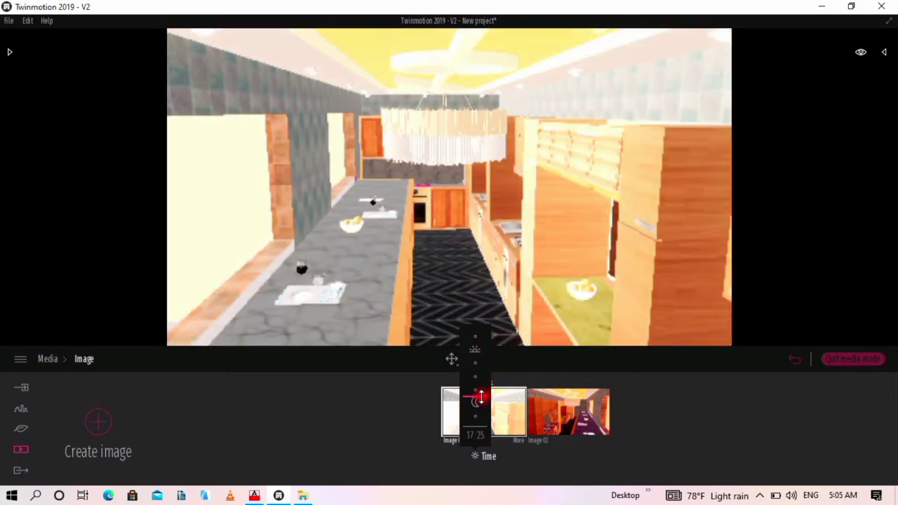
pyautogui.moveTo(481, 398); pyautogui.dragTo(483, 398)
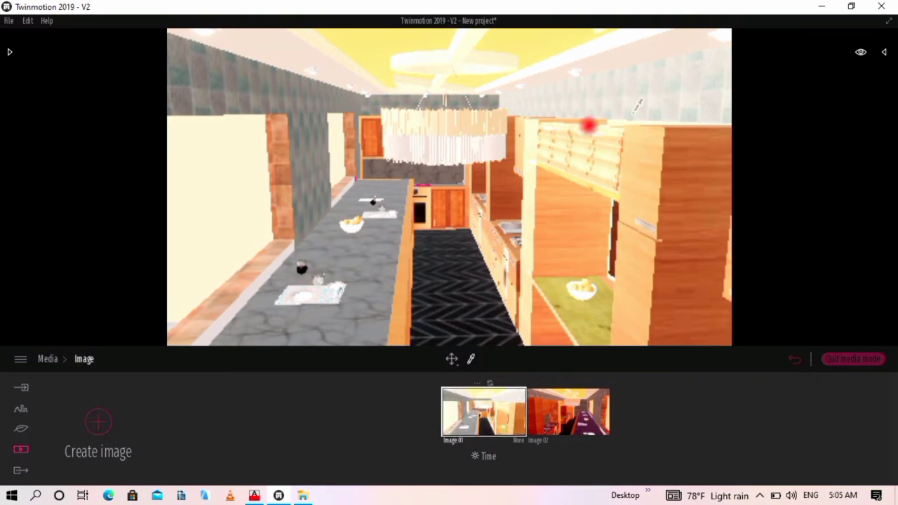
# - Compare the saved views of Image 02 and Image 01, ending on Image 01
pyautogui.press('q')
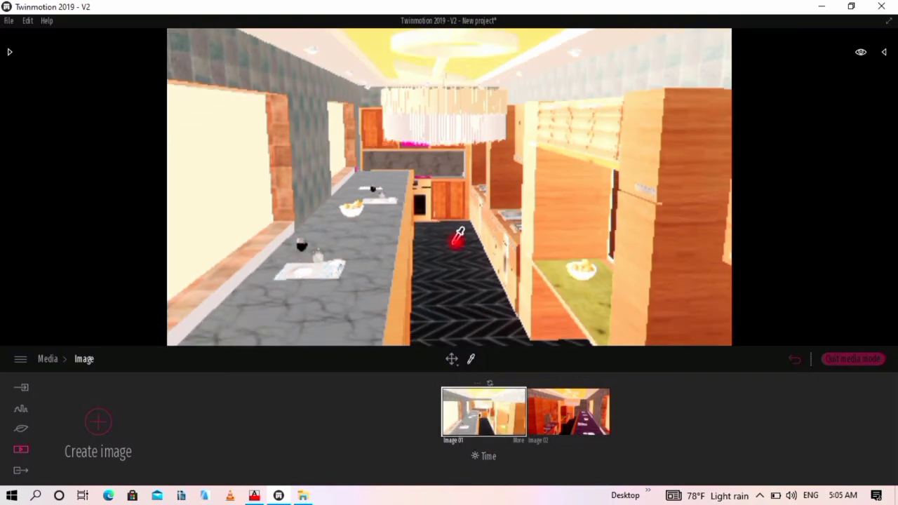
pyautogui.click(579, 416)
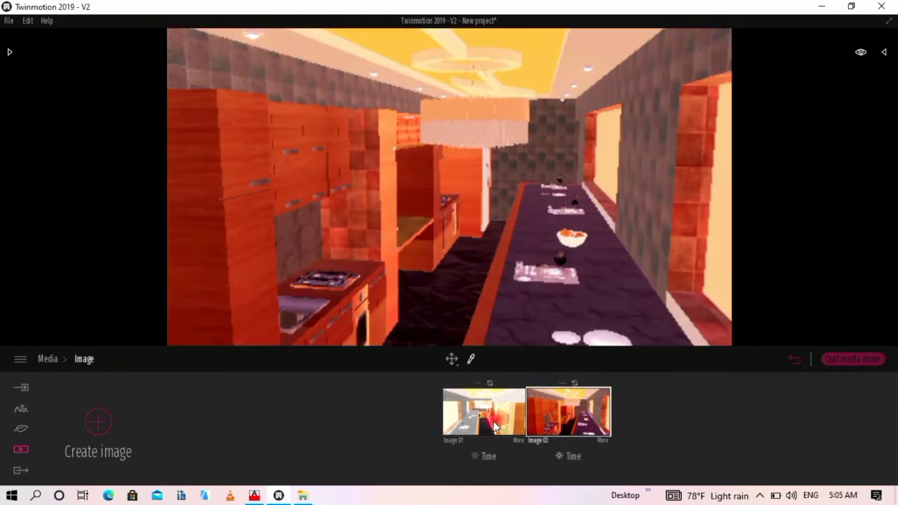
pyautogui.click(491, 421)
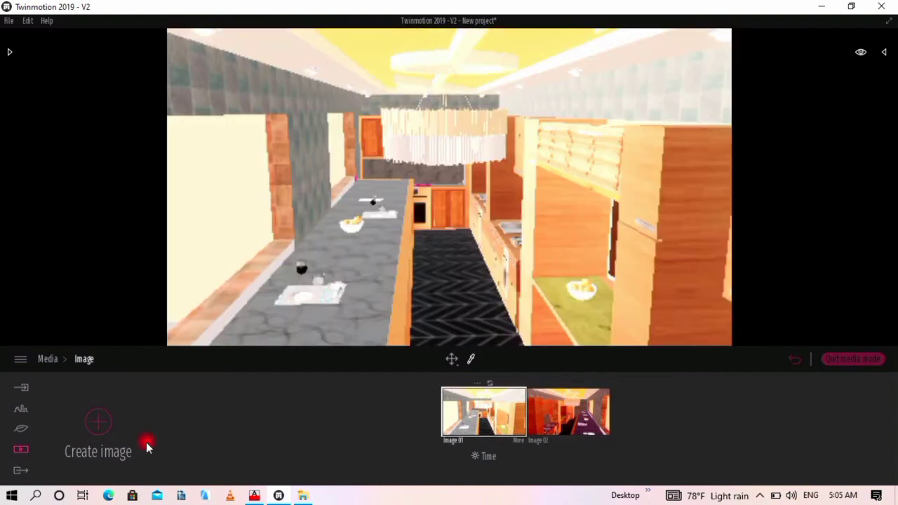
# - Include both Image 01 and Image 02 in the image export
pyautogui.click(19, 469)
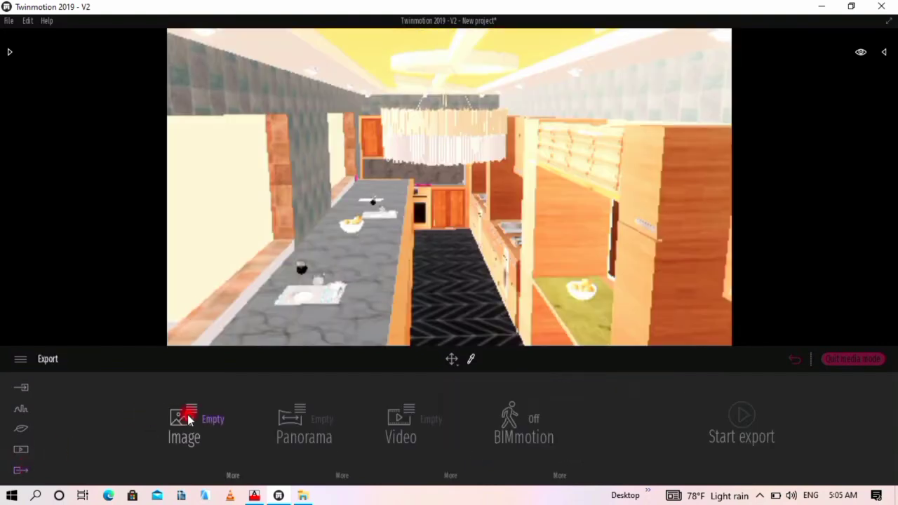
pyautogui.click(209, 419)
pyautogui.click(190, 381)
pyautogui.click(189, 367)
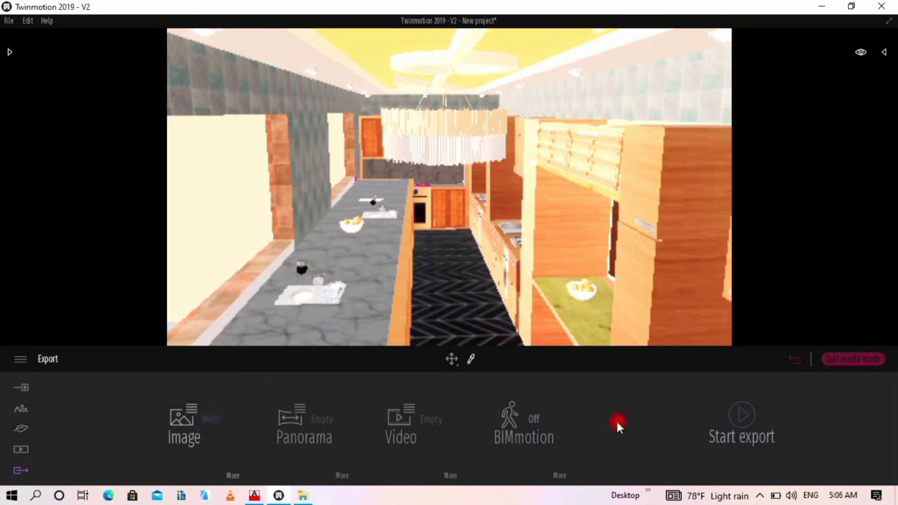
# - Start the export and save the rendered images in the Downloads folder
pyautogui.click(746, 405)
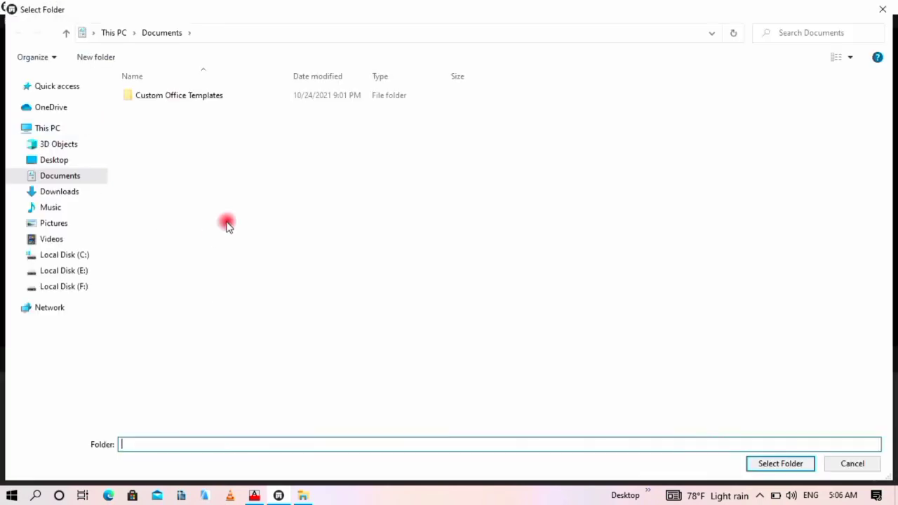
pyautogui.click(59, 192)
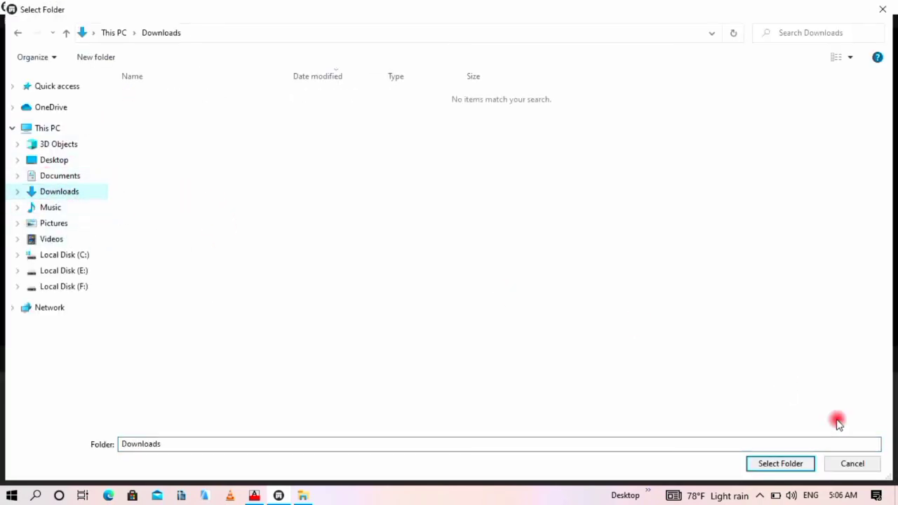
pyautogui.click(788, 462)
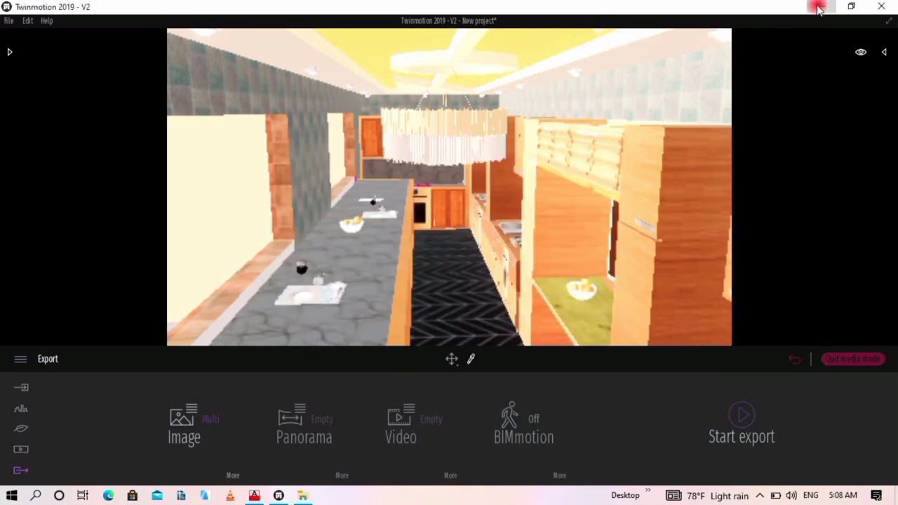
# - Switch to File Explorer and open the exported Image 01.png in the Downloads folder
pyautogui.click(818, 8)
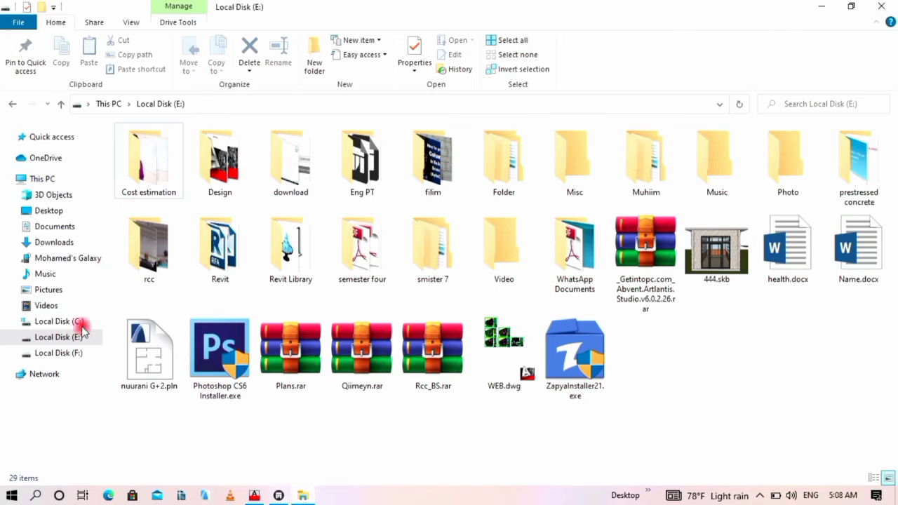
pyautogui.click(61, 246)
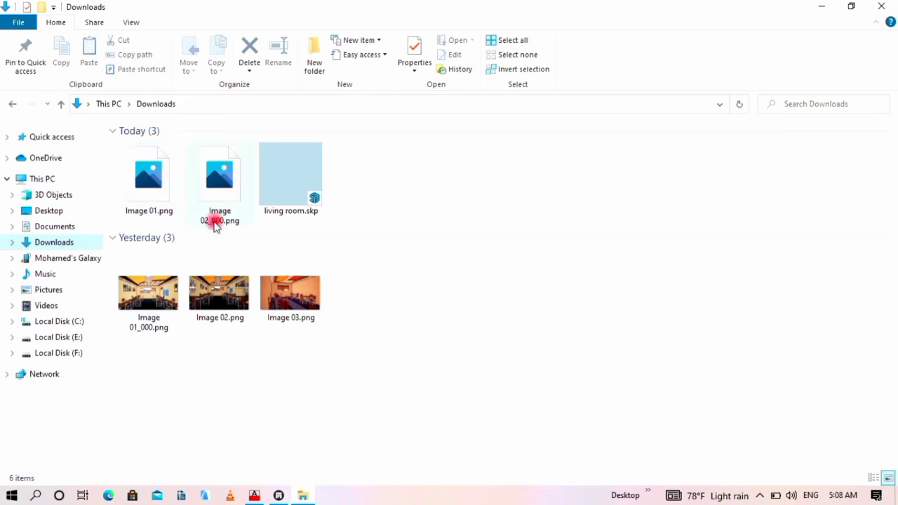
pyautogui.click(150, 212)
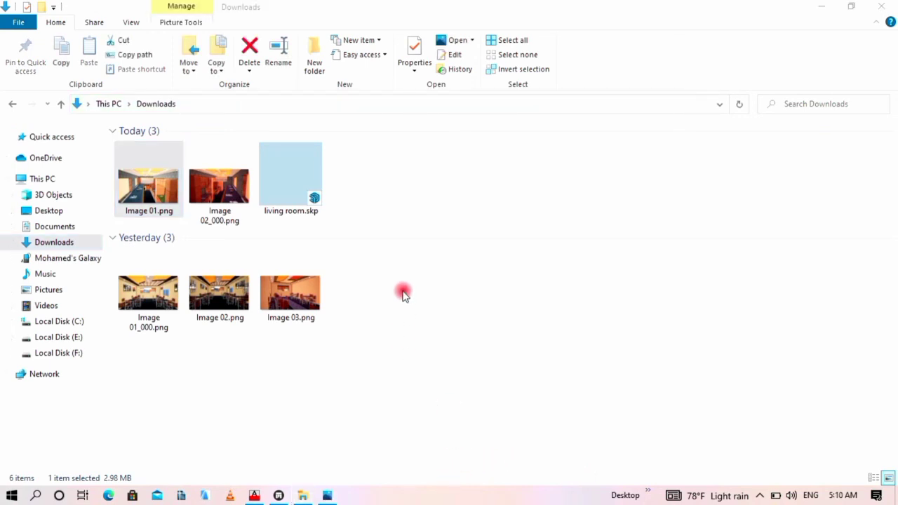
# - View Image 02_000.png and examine its counters, cabinets and floor up close, then close the picture
pyautogui.doubleClick(202, 204)
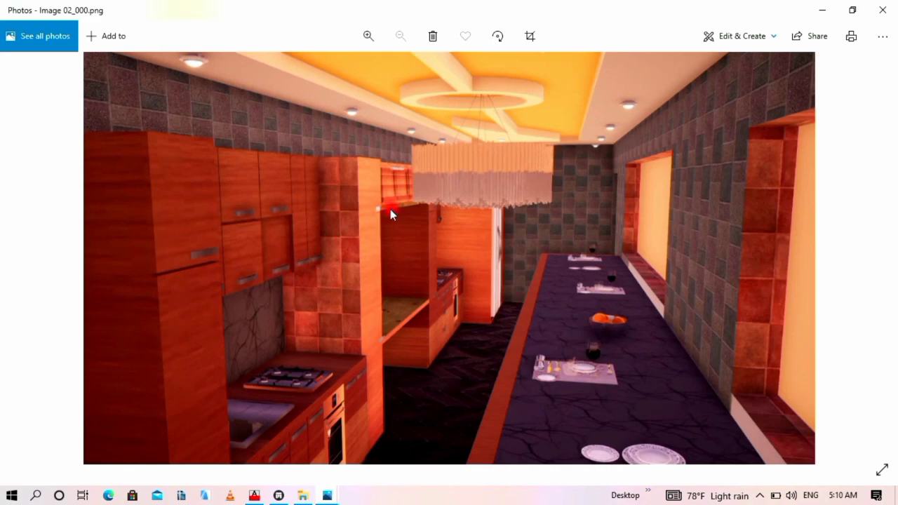
pyautogui.scroll(2, 453, 254)
pyautogui.moveTo(456, 240); pyautogui.dragTo(582, 145)
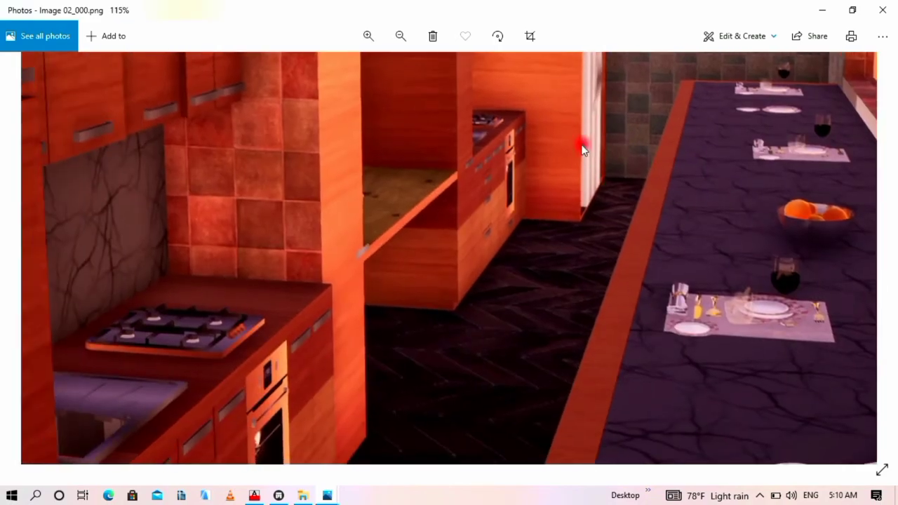
pyautogui.scroll(3, 513, 188)
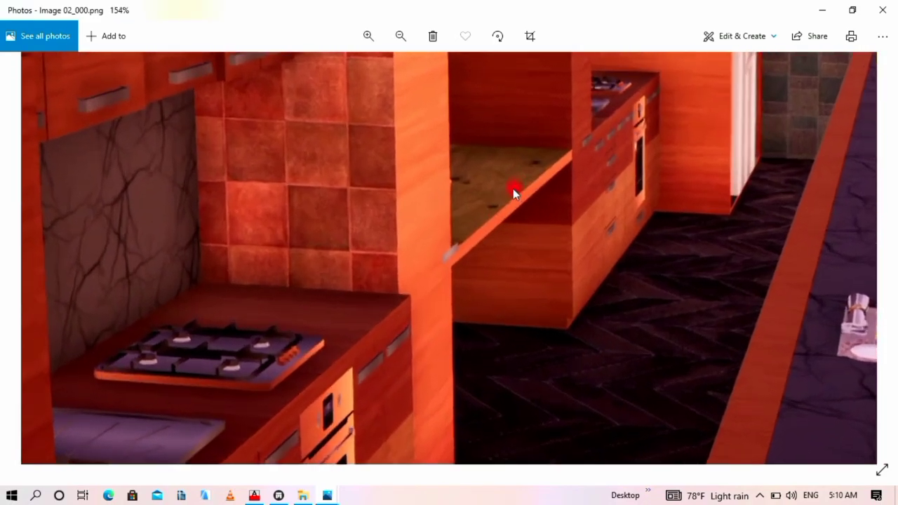
pyautogui.moveTo(514, 188); pyautogui.dragTo(315, 334)
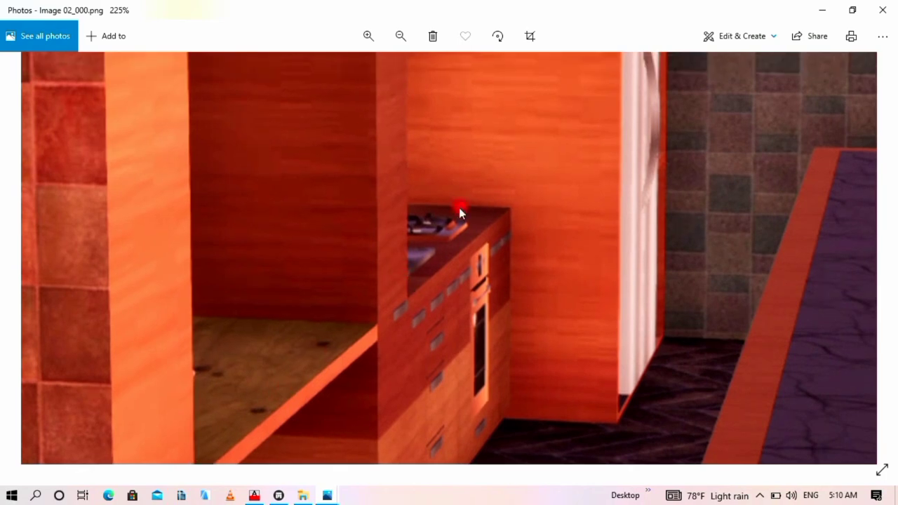
pyautogui.click(882, 10)
# - Reopen Image 01.png and examine the chandelier and back of the kitchen up close
pyautogui.click(172, 209)
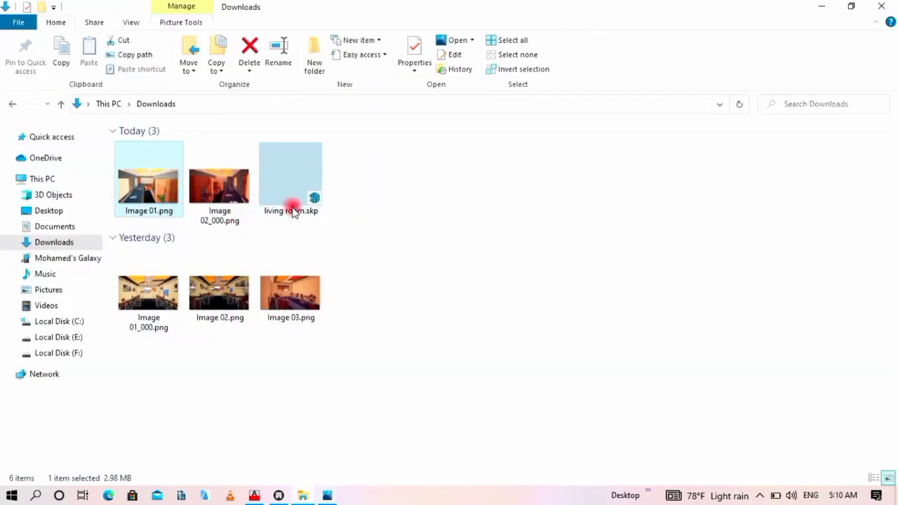
pyautogui.press('Return')
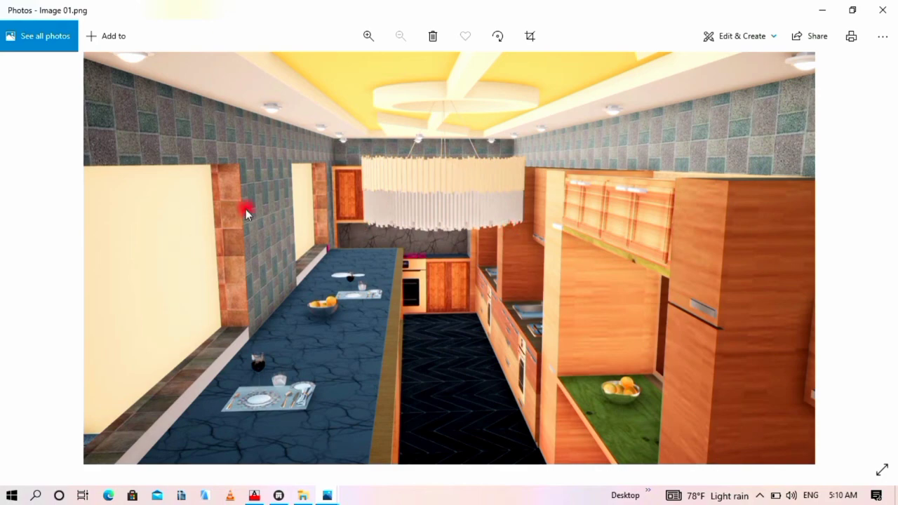
pyautogui.scroll(2, 459, 178)
pyautogui.moveTo(360, 175); pyautogui.dragTo(341, 174)
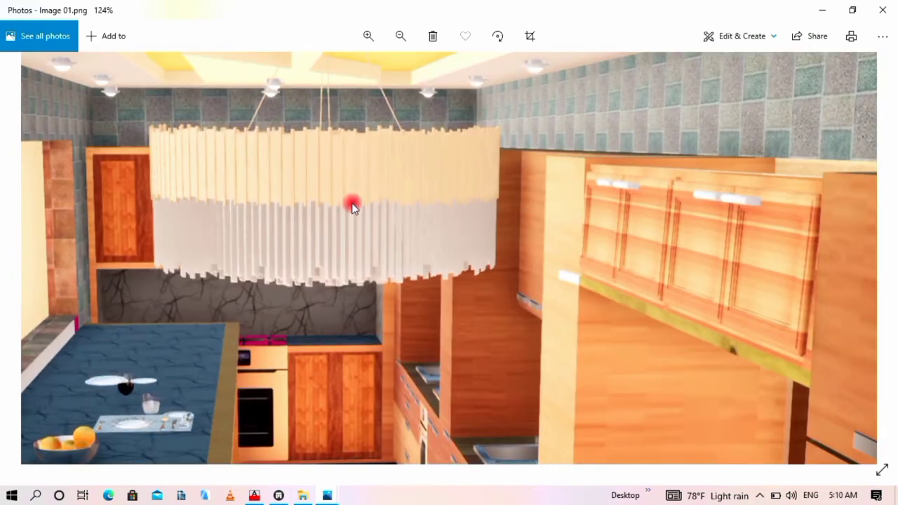